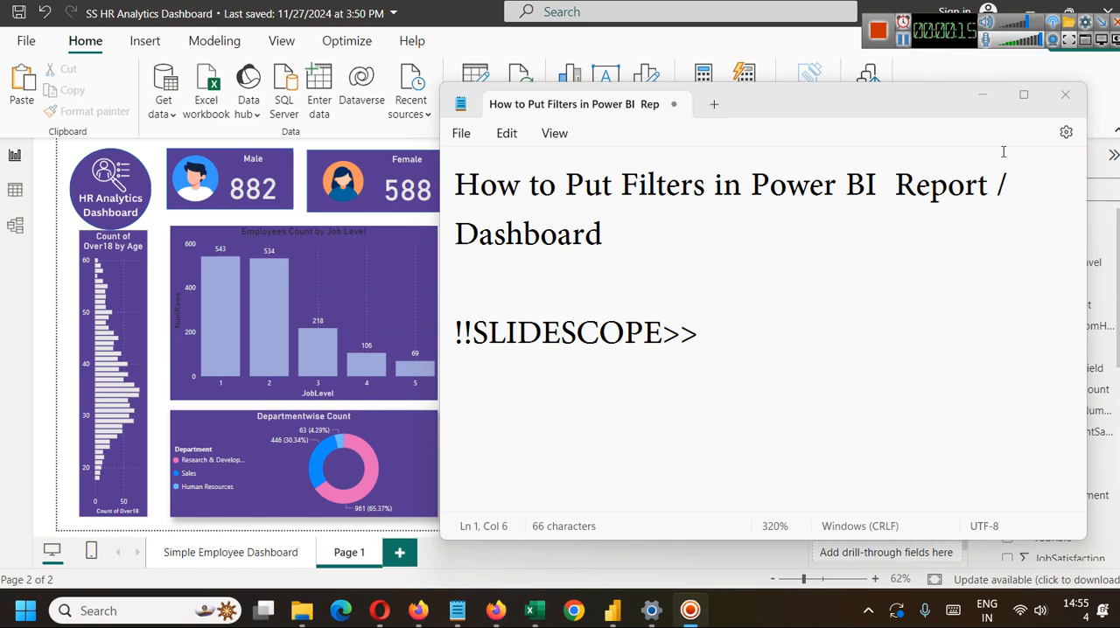
# Remove the Q&A visual from the Simple Employee Dashboard page and return to Page 1.
pyautogui.click(984, 91)
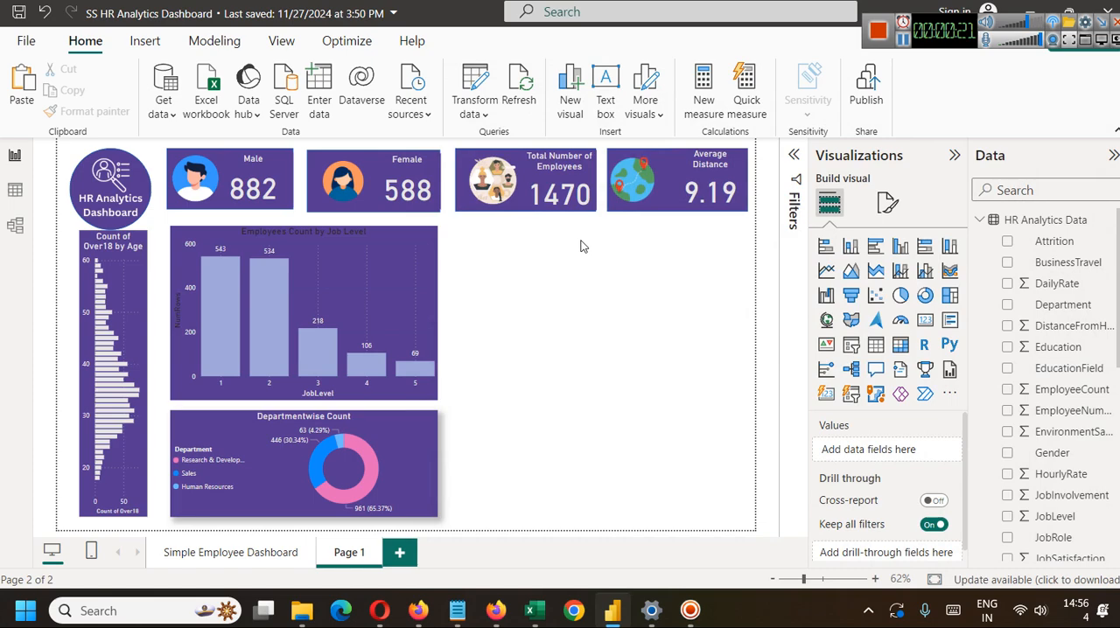
pyautogui.click(233, 559)
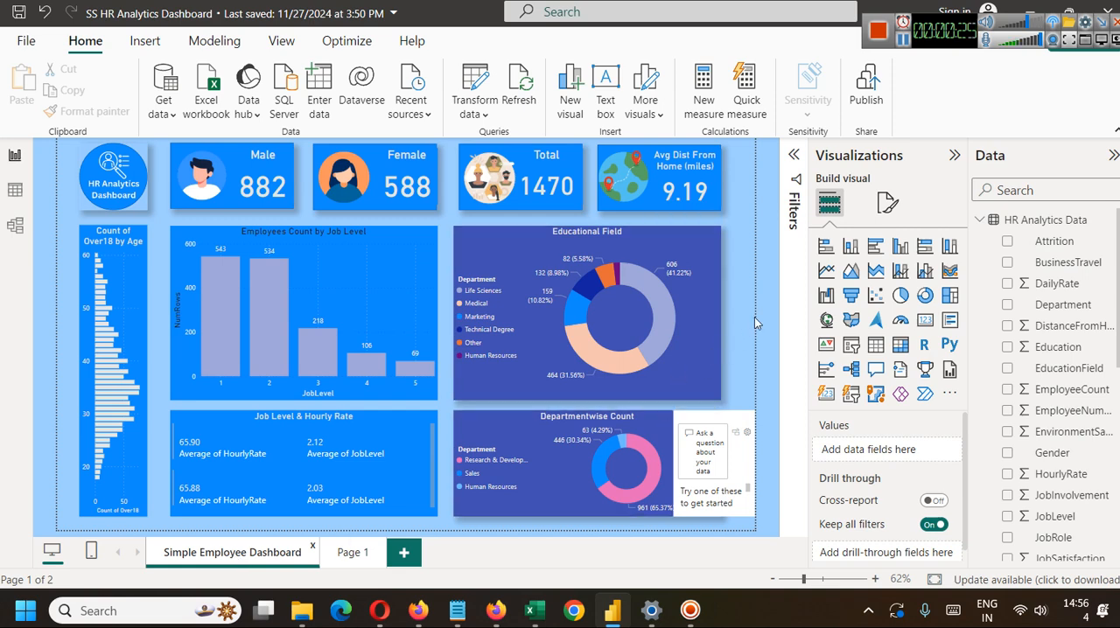
pyautogui.click(742, 402)
pyautogui.click(770, 419)
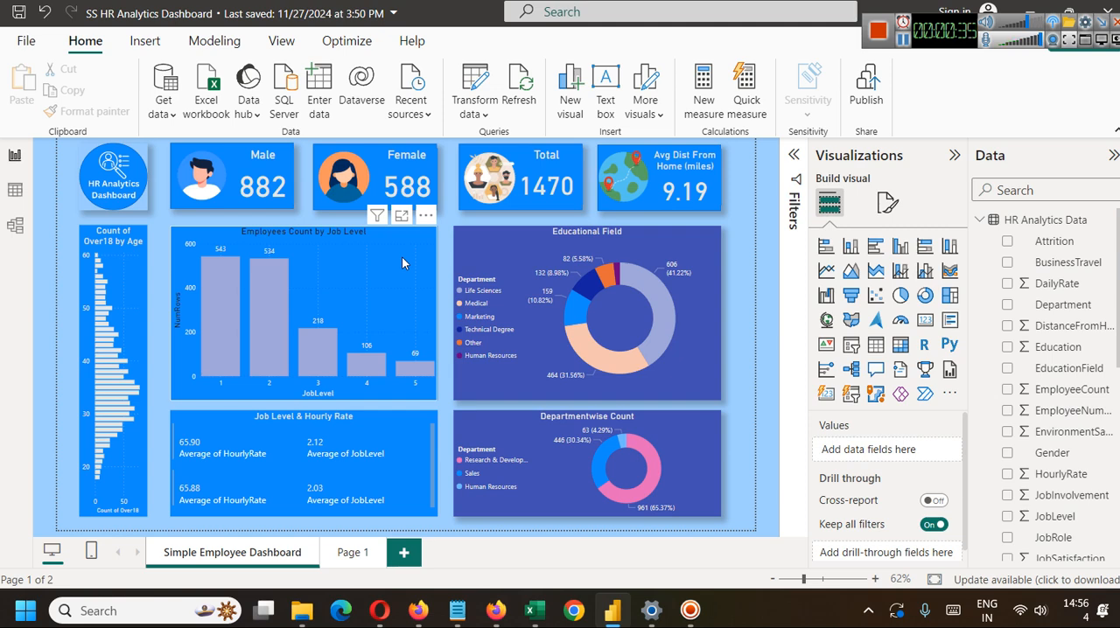
pyautogui.click(350, 553)
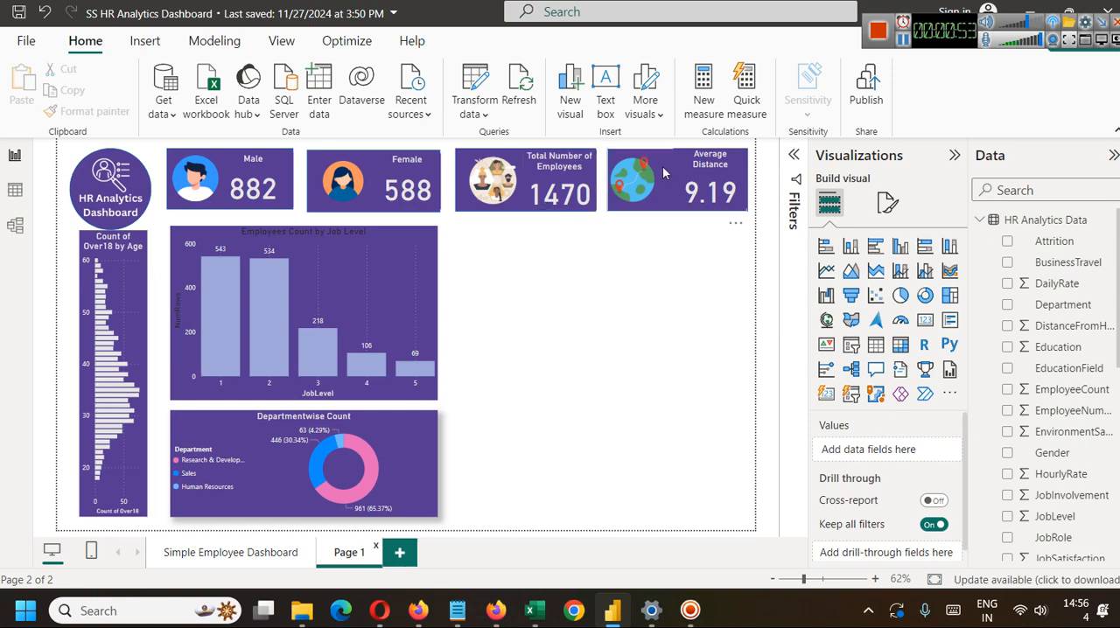
# Insert a rectangle shape and size it as a tall panel below the Average Distance card, reaching down level with the donut chart.
pyautogui.click(145, 40)
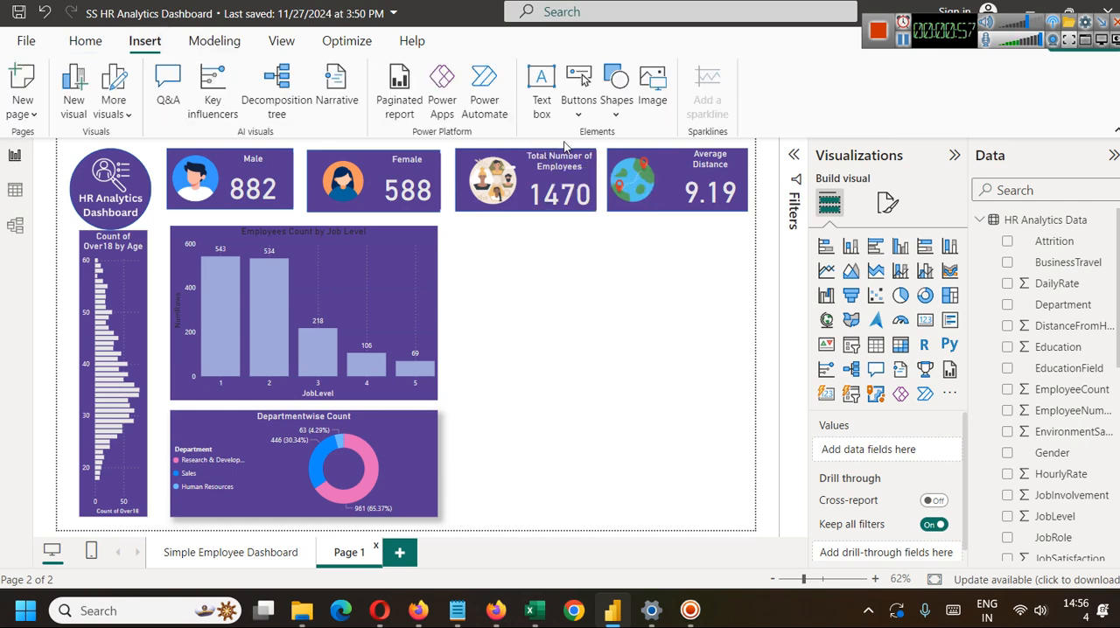
pyautogui.click(612, 113)
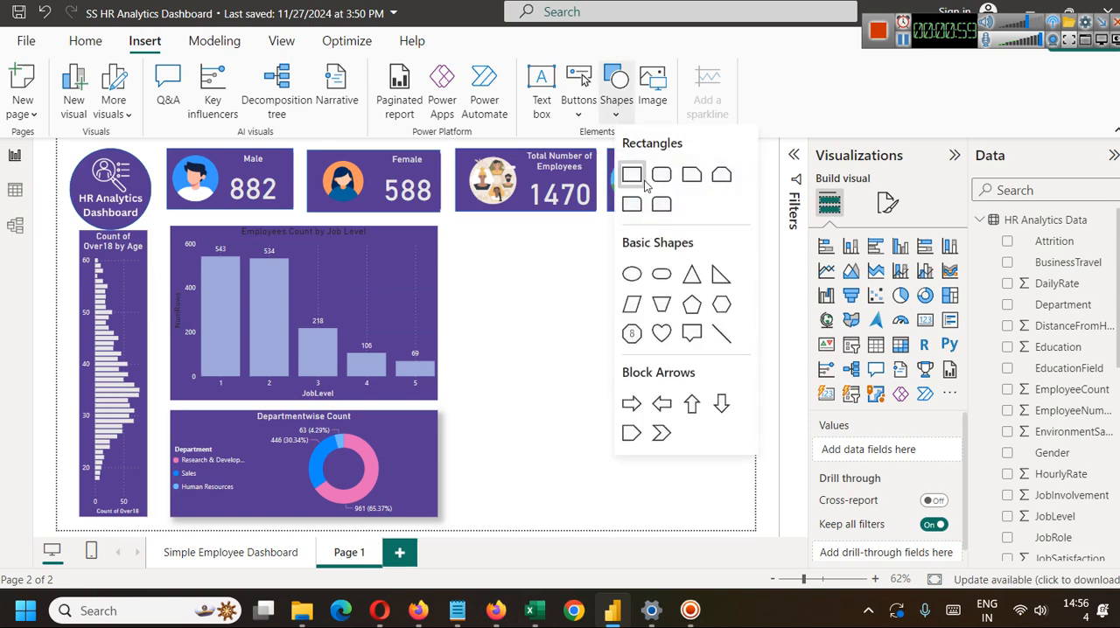
pyautogui.click(631, 171)
pyautogui.moveTo(553, 329); pyautogui.dragTo(704, 327)
pyautogui.moveTo(675, 402); pyautogui.dragTo(681, 518)
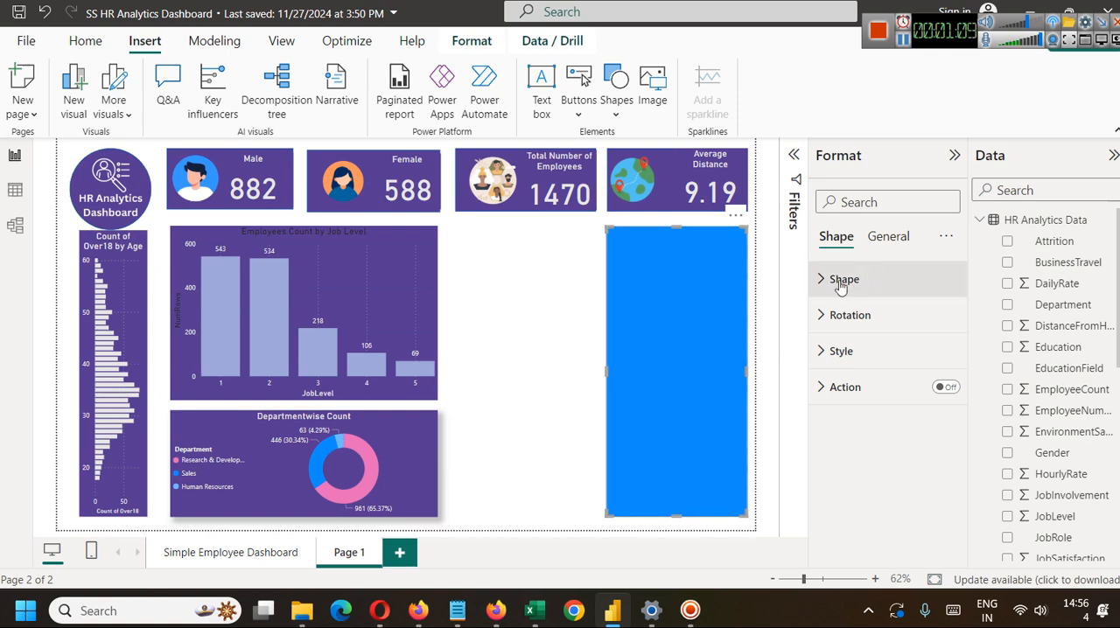
# Set the rectangle's fill color to the same dark purple as the other dashboard visuals.
pyautogui.click(826, 351)
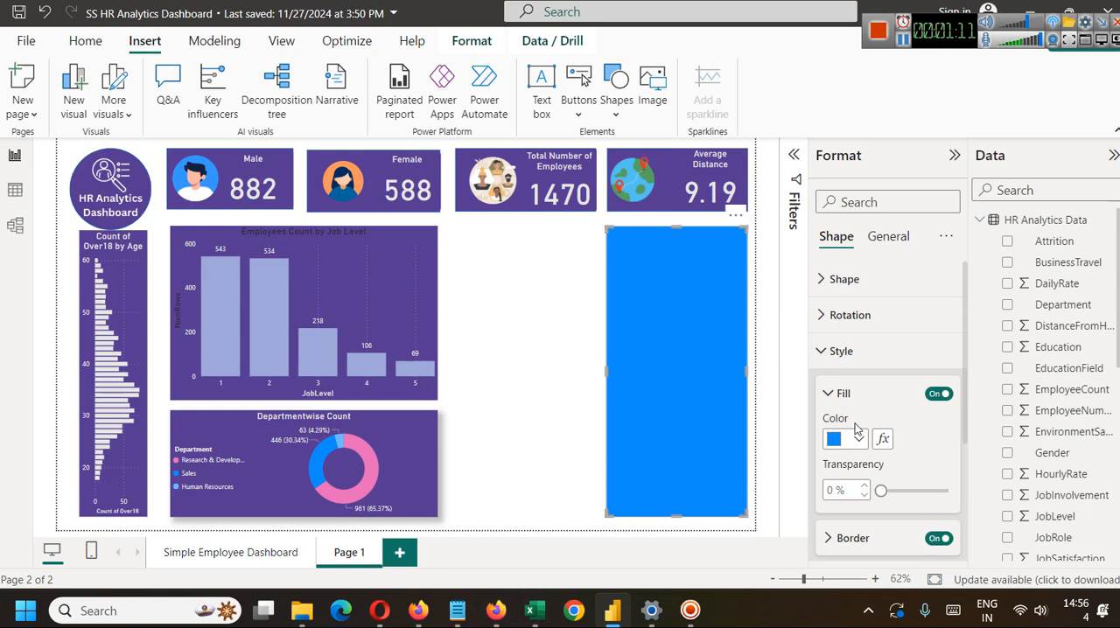
pyautogui.click(856, 430)
pyautogui.click(848, 366)
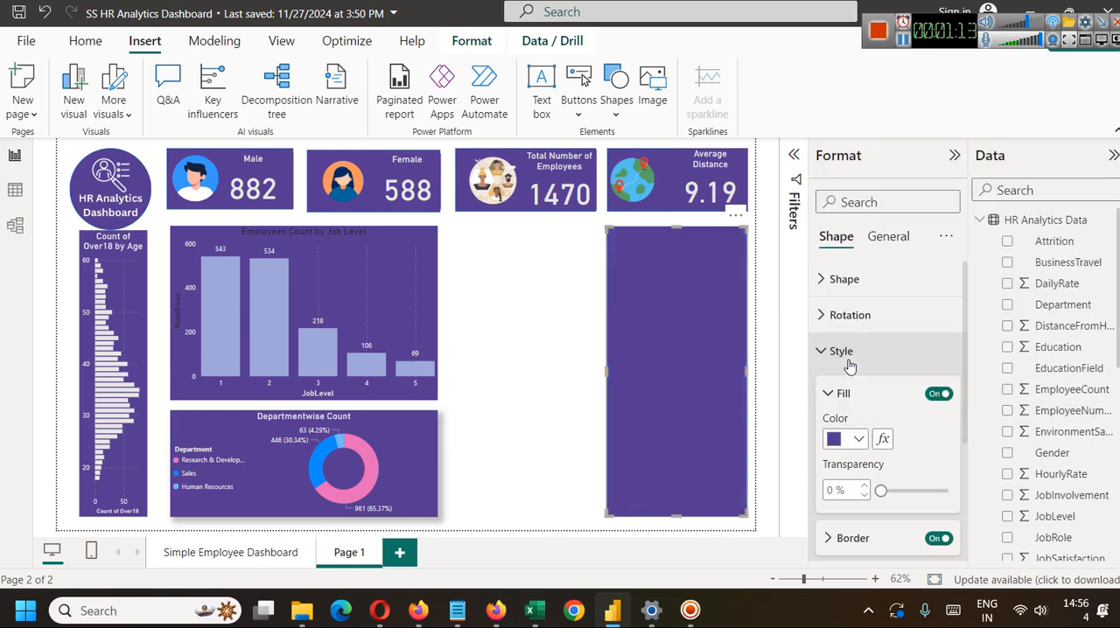
pyautogui.click(568, 361)
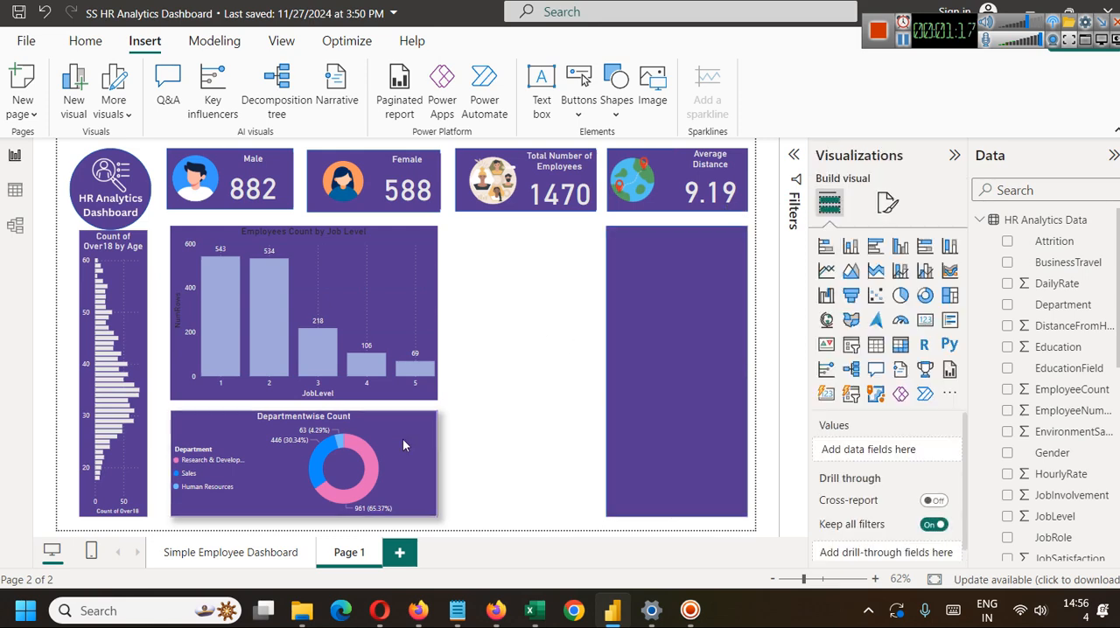
pyautogui.click(253, 562)
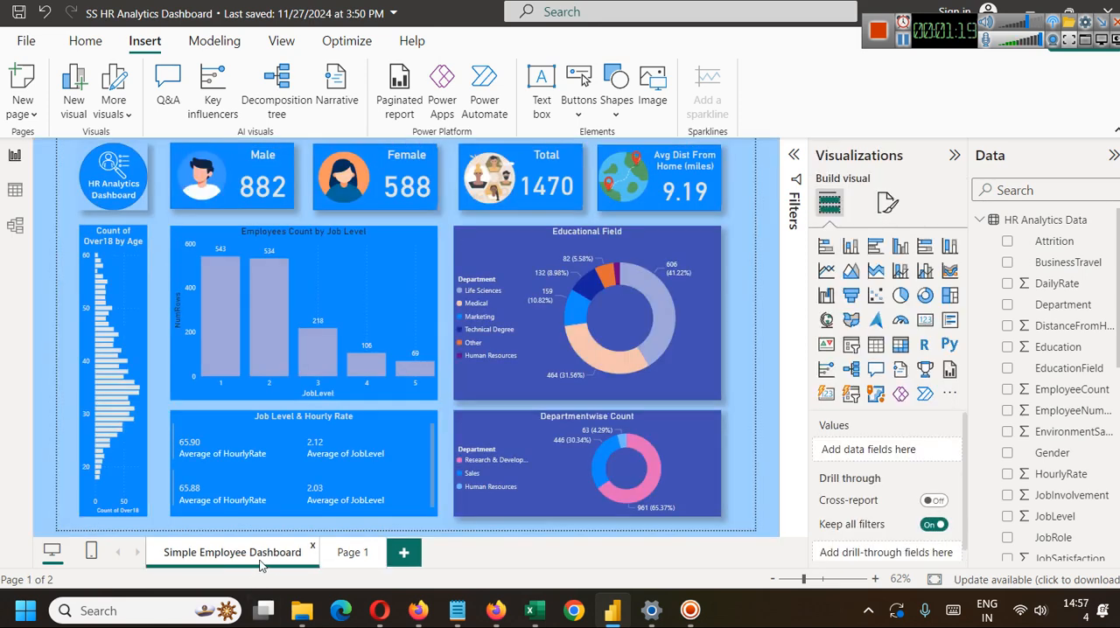
pyautogui.click(356, 563)
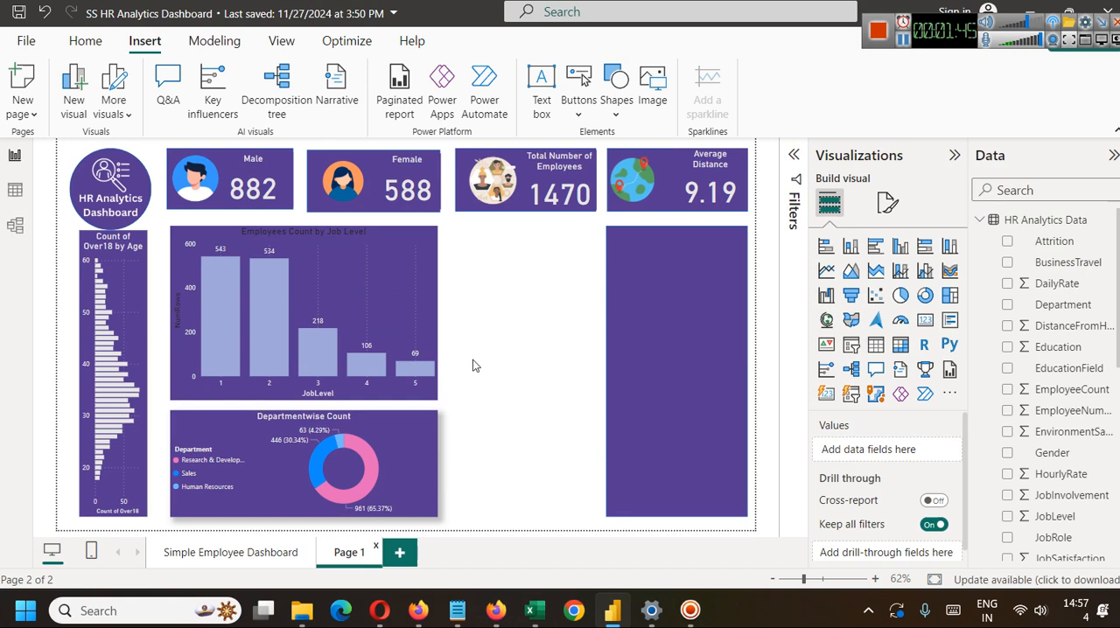
# Set the title text color of the Employees Count by Job Level chart to light gray.
pyautogui.click(307, 233)
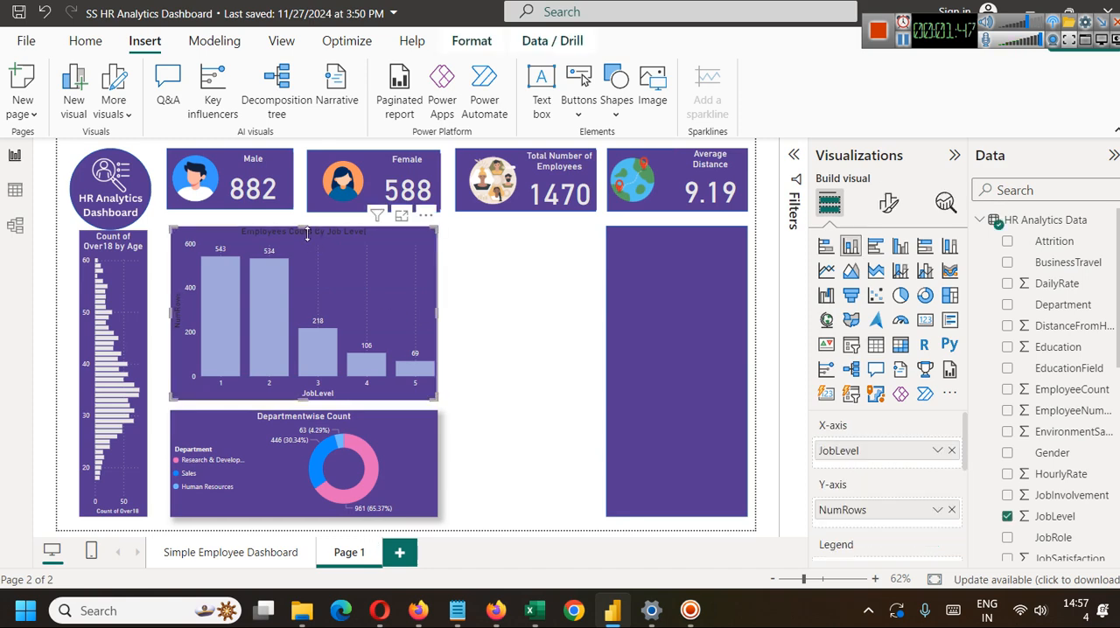
pyautogui.click(888, 202)
pyautogui.click(887, 281)
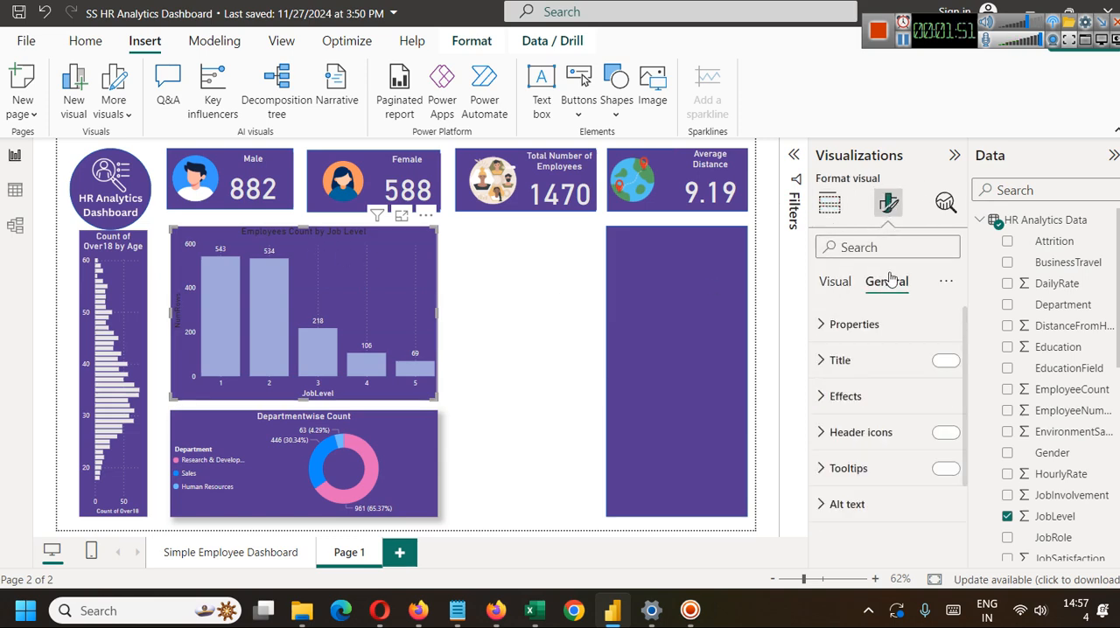
pyautogui.click(835, 362)
pyautogui.scroll(-5, 891, 477)
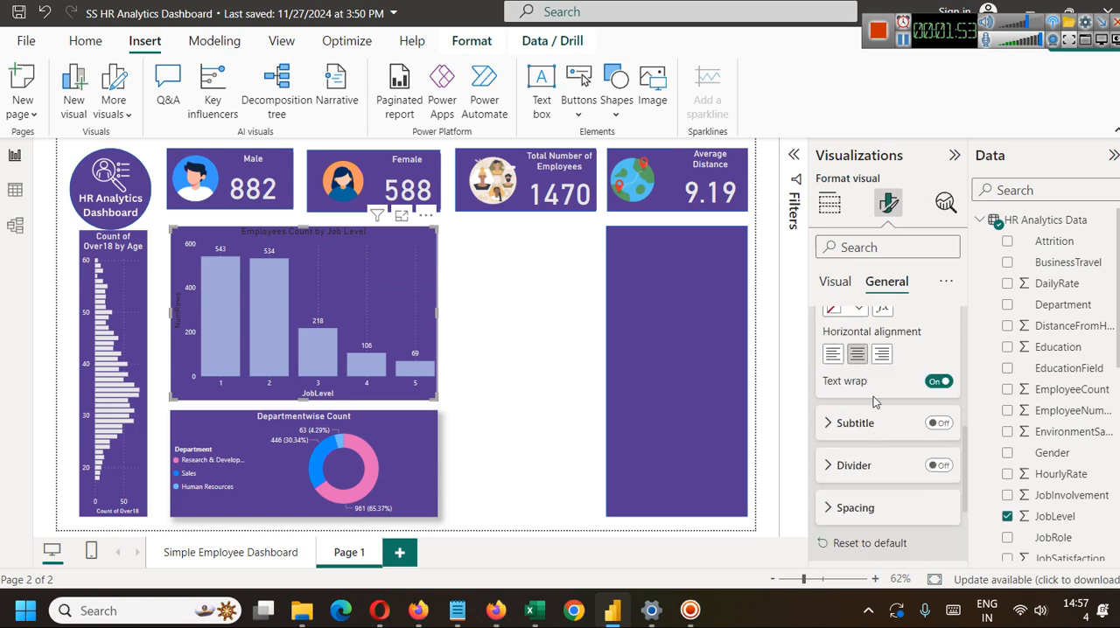
pyautogui.scroll(2, 859, 442)
pyautogui.click(859, 440)
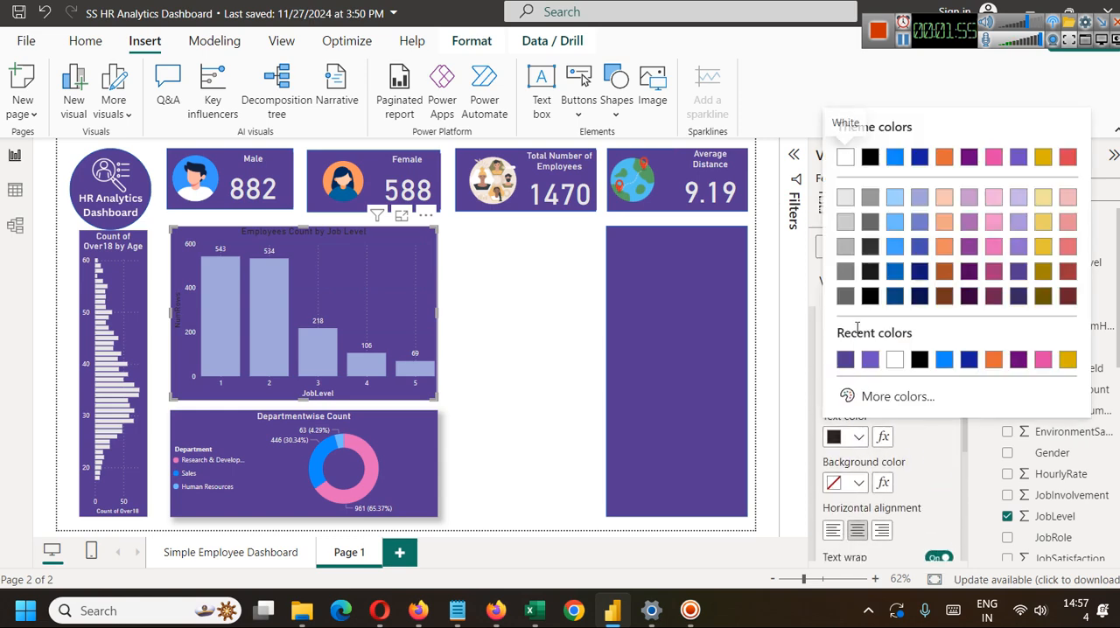
pyautogui.click(847, 203)
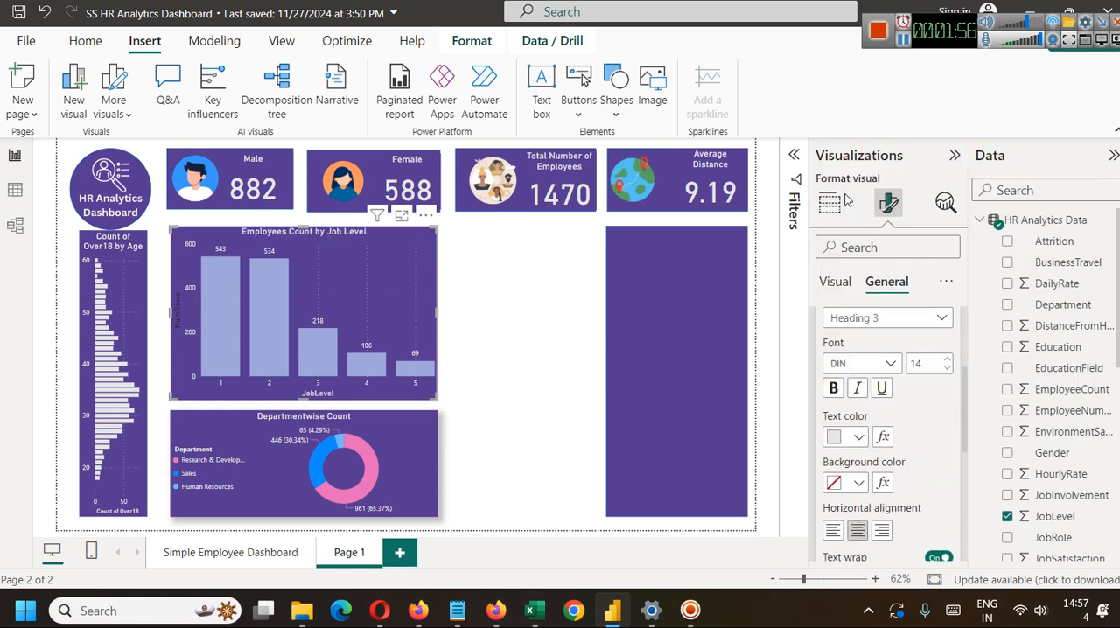
pyautogui.click(516, 307)
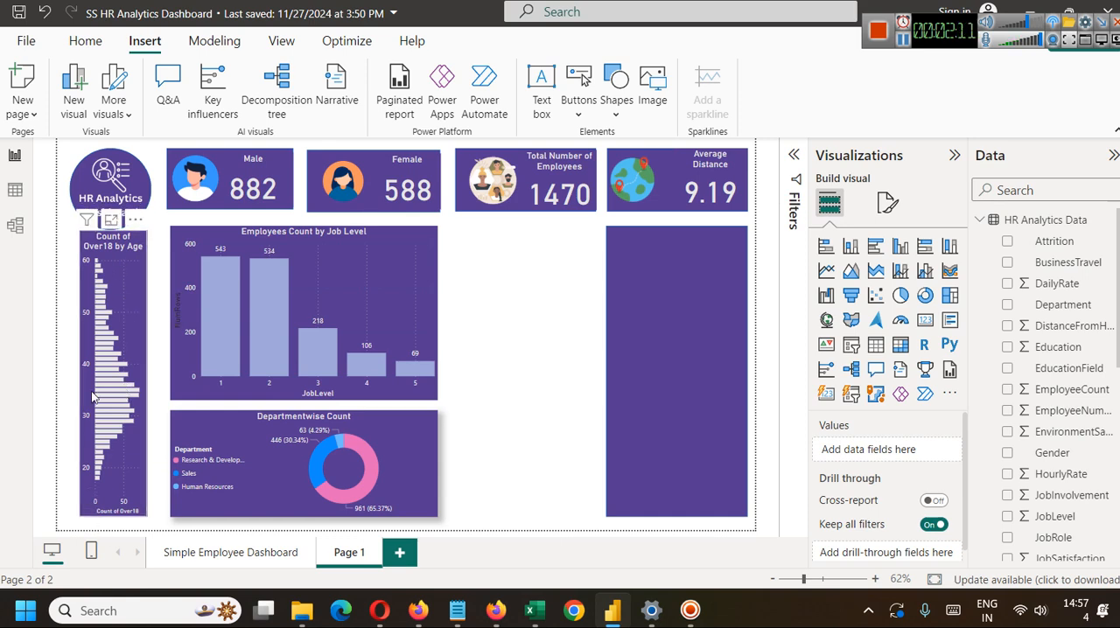
# Test cross-filtering of the page with job level 2 in the column chart and Research & Development in the donut chart.
pyautogui.click(265, 292)
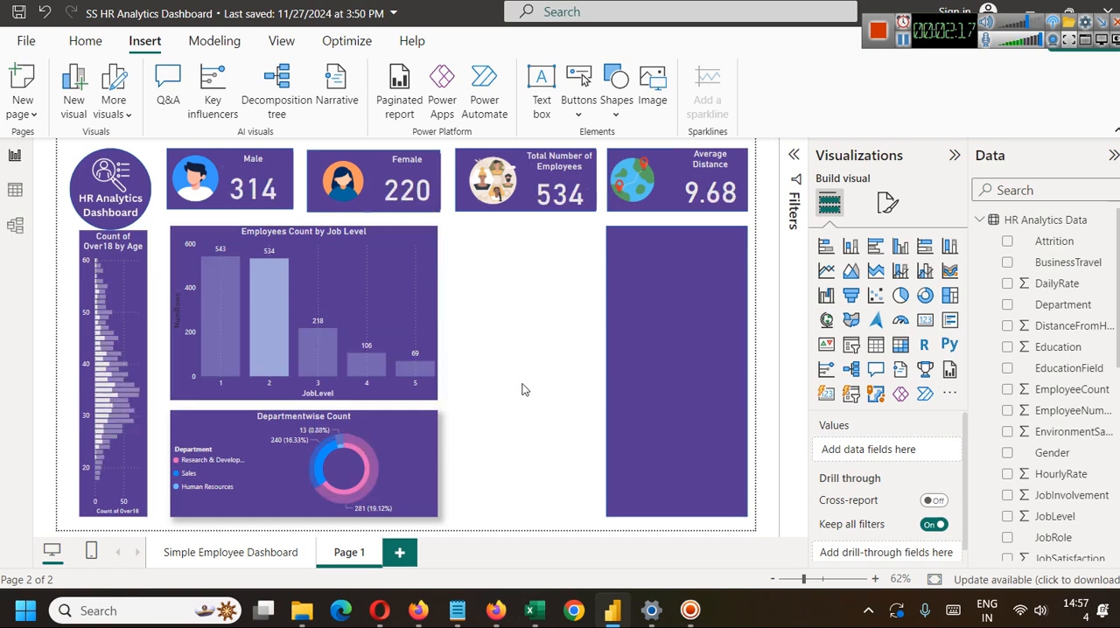
pyautogui.click(383, 291)
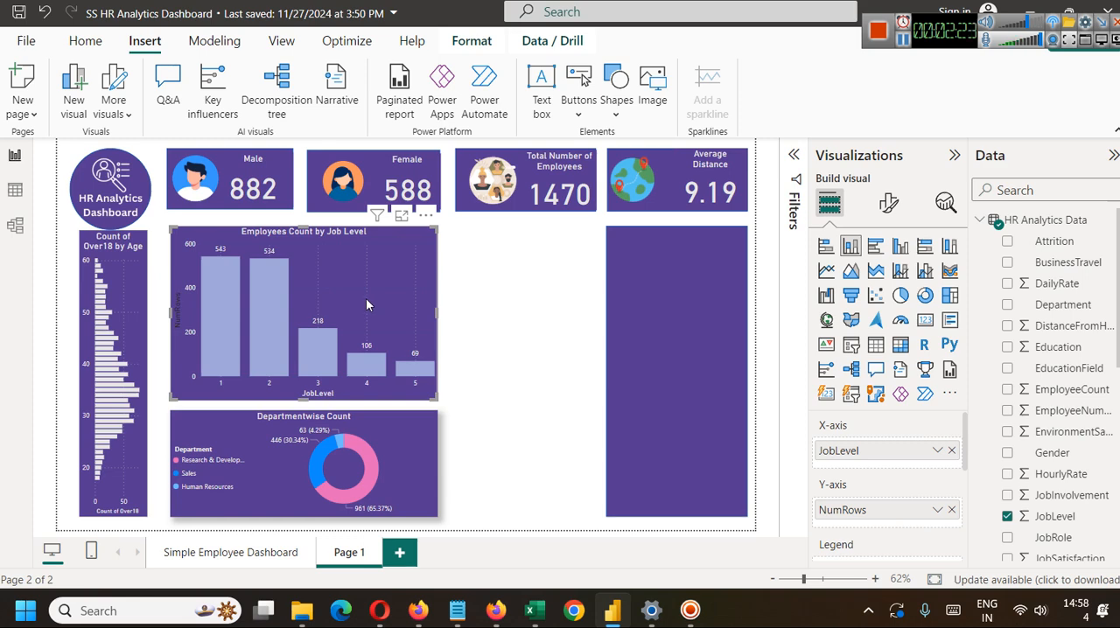
pyautogui.click(363, 454)
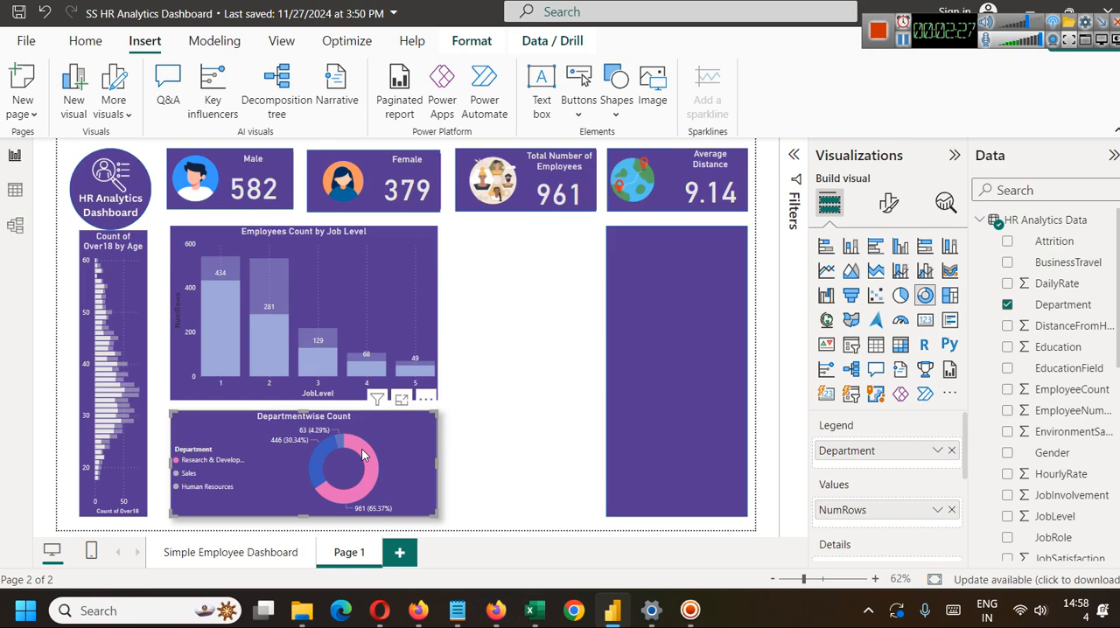
pyautogui.click(523, 325)
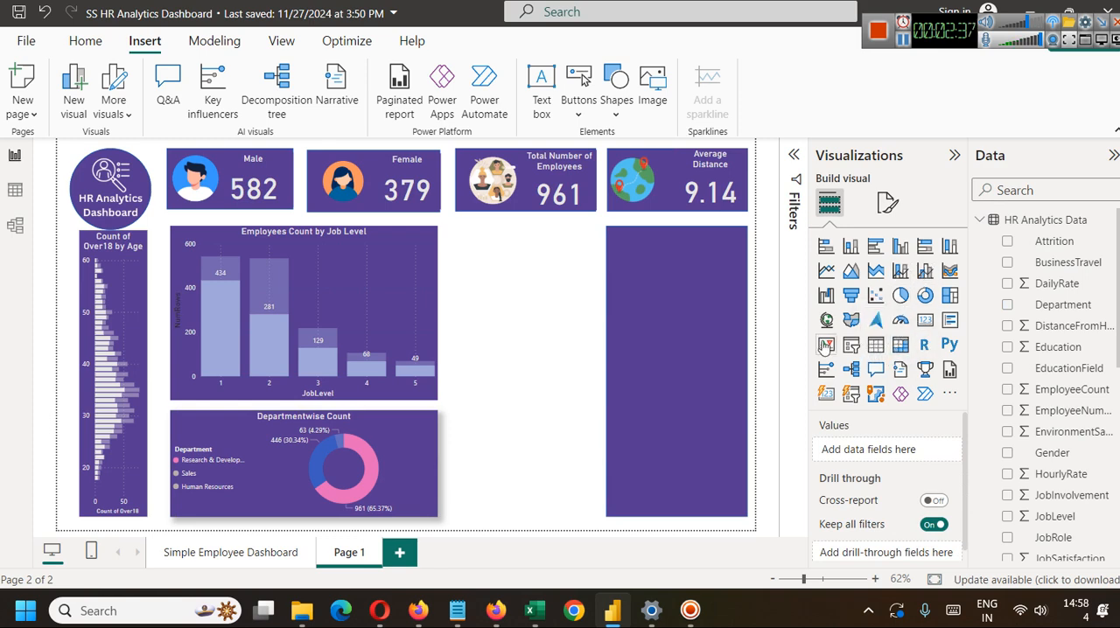
# Add an empty slicer, shorten it and place it over the upper part of the purple rectangle.
pyautogui.click(850, 346)
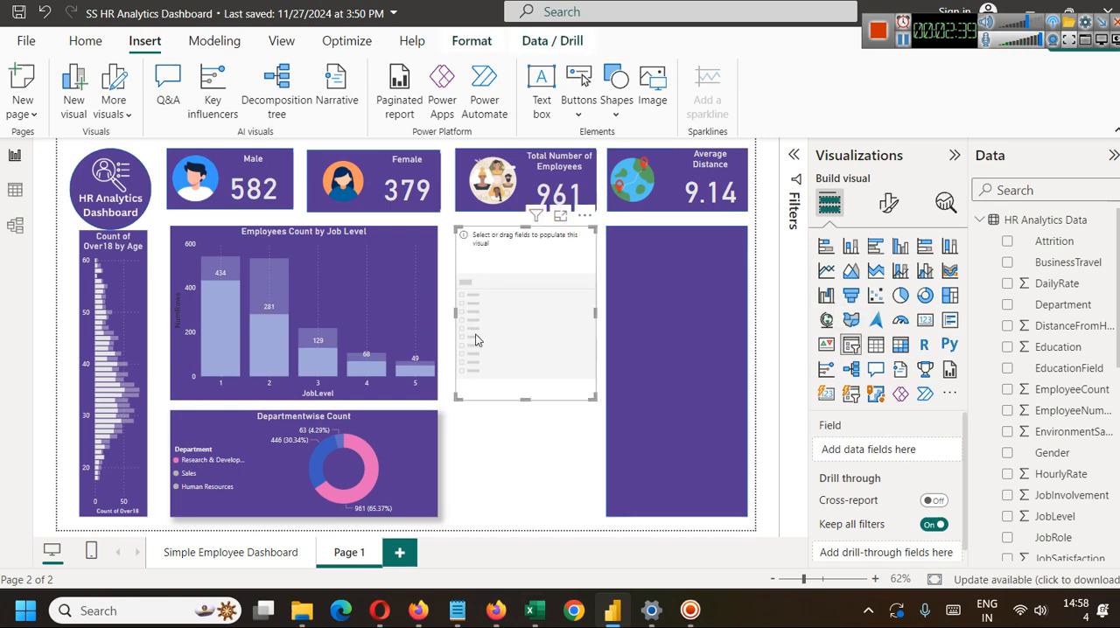
pyautogui.moveTo(524, 397); pyautogui.dragTo(685, 278)
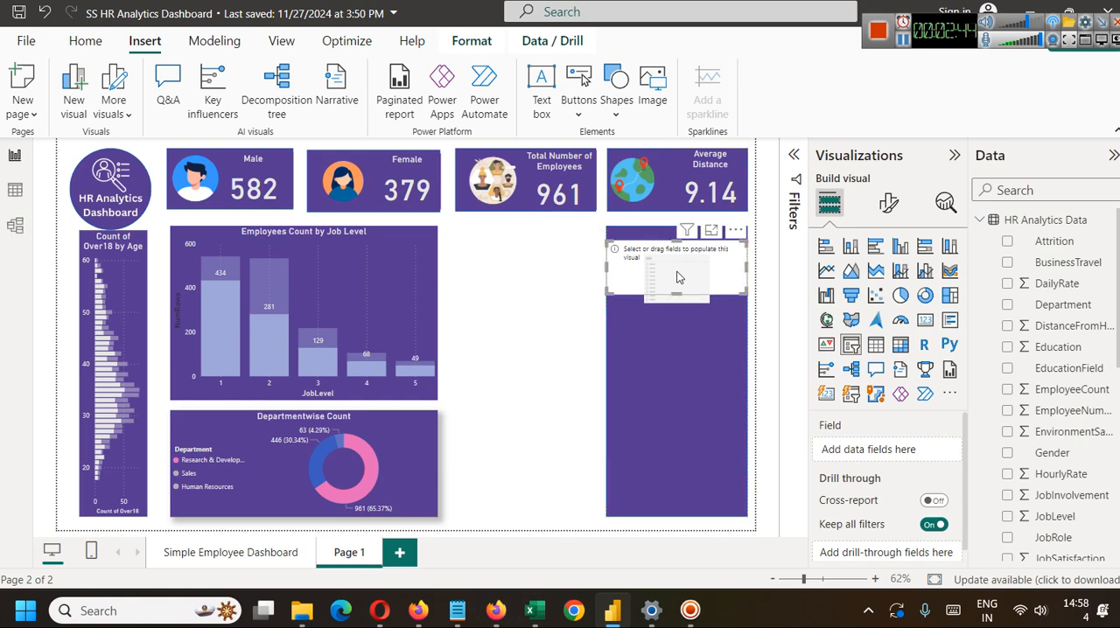
pyautogui.click(683, 348)
pyautogui.click(562, 346)
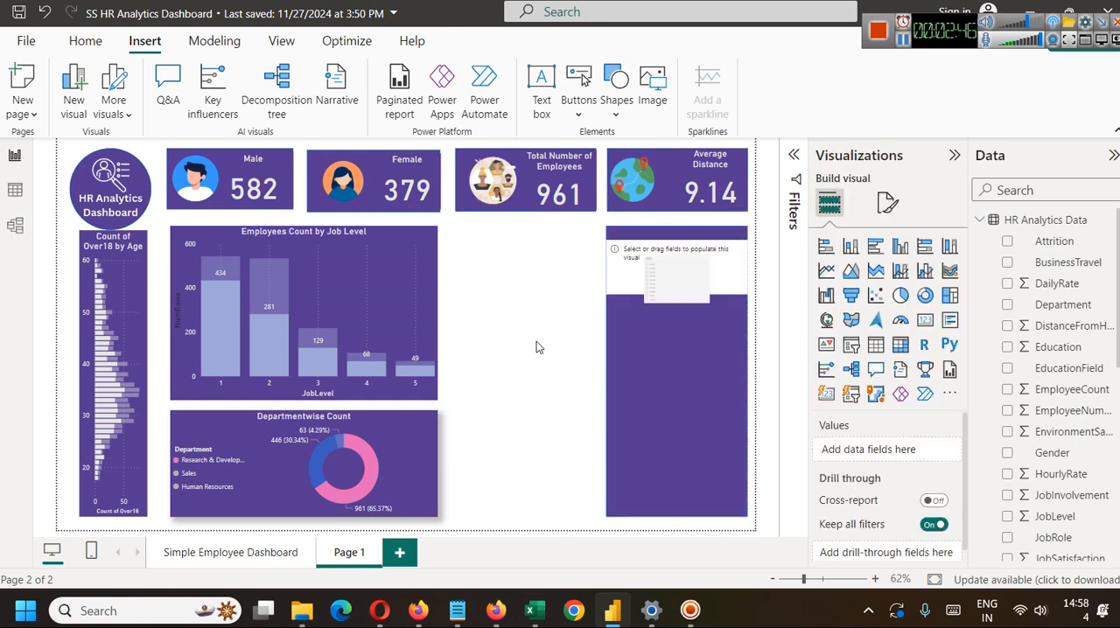
pyautogui.click(644, 264)
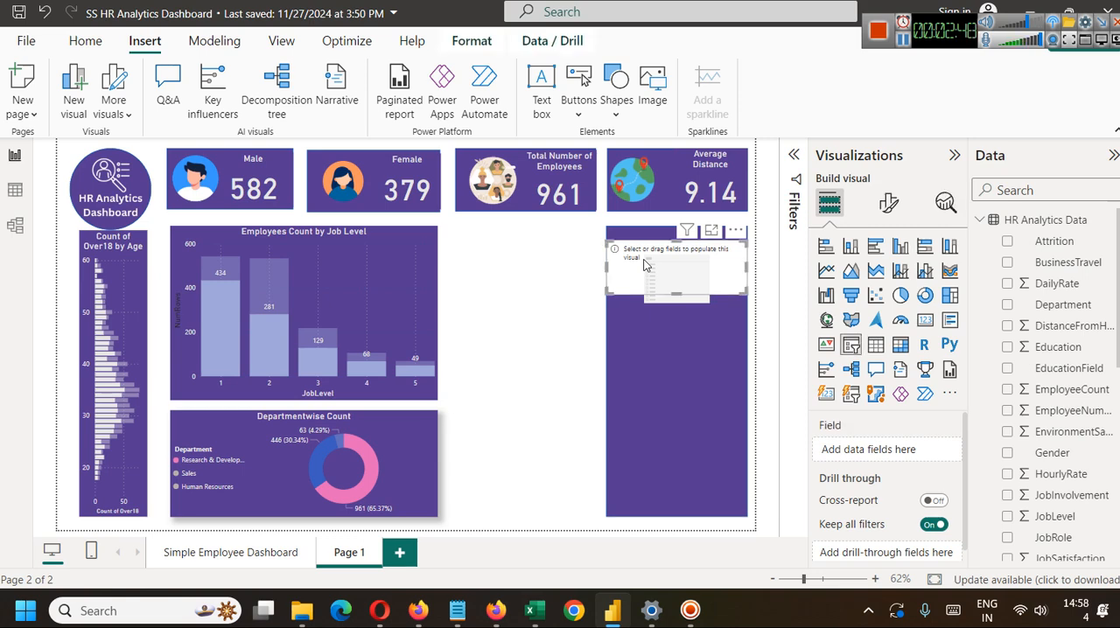
# Bring the purple rectangle to the front, above the slicer.
pyautogui.click(650, 359)
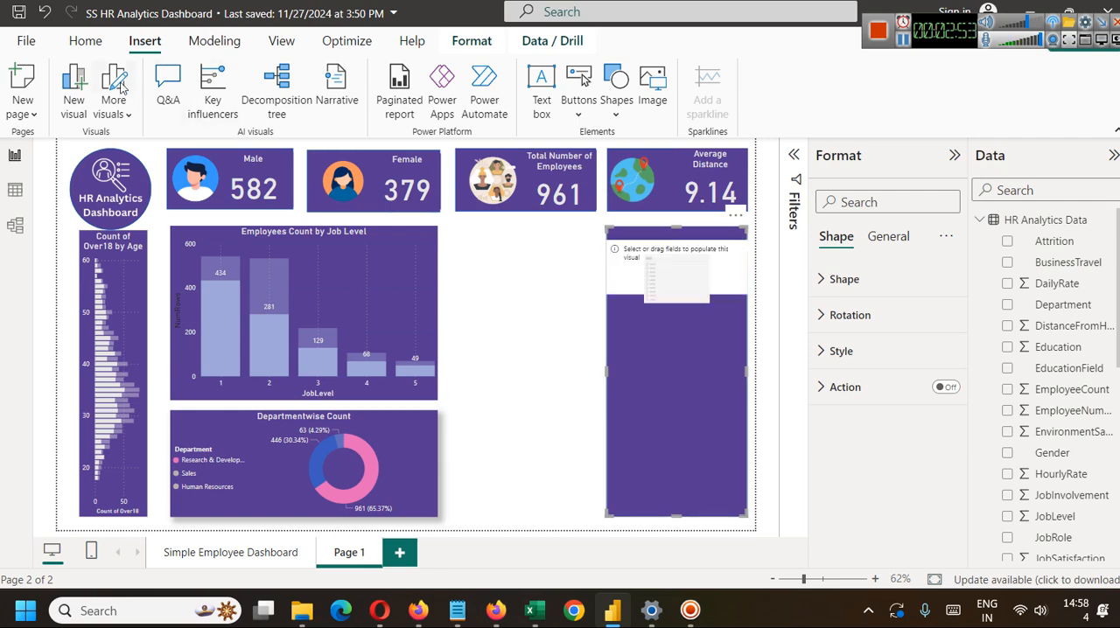
pyautogui.click(472, 40)
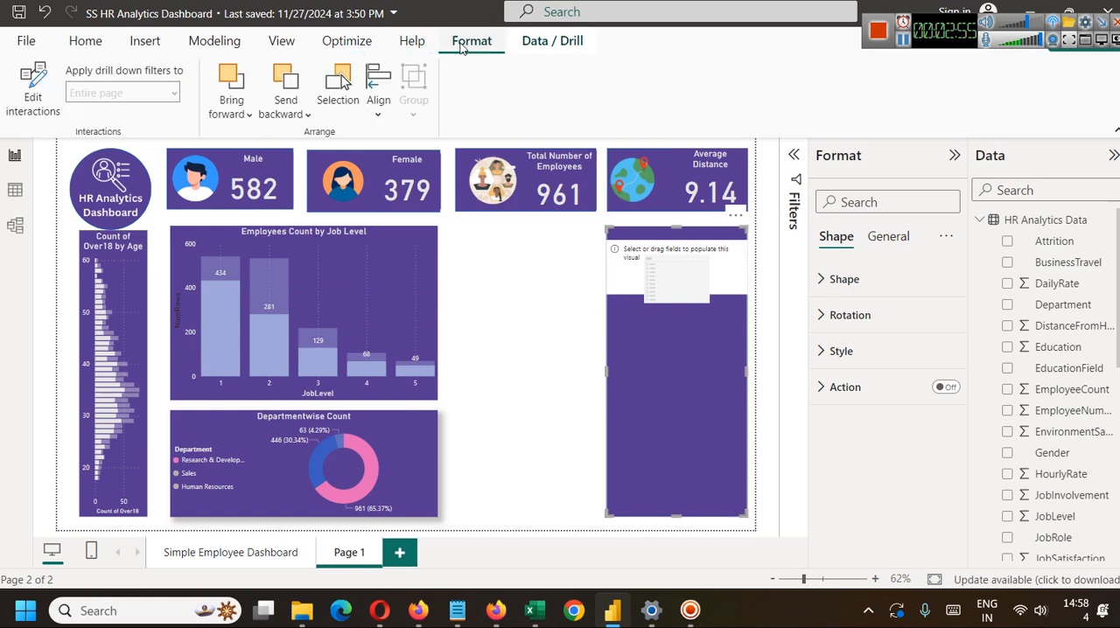
pyautogui.click(249, 113)
pyautogui.click(262, 171)
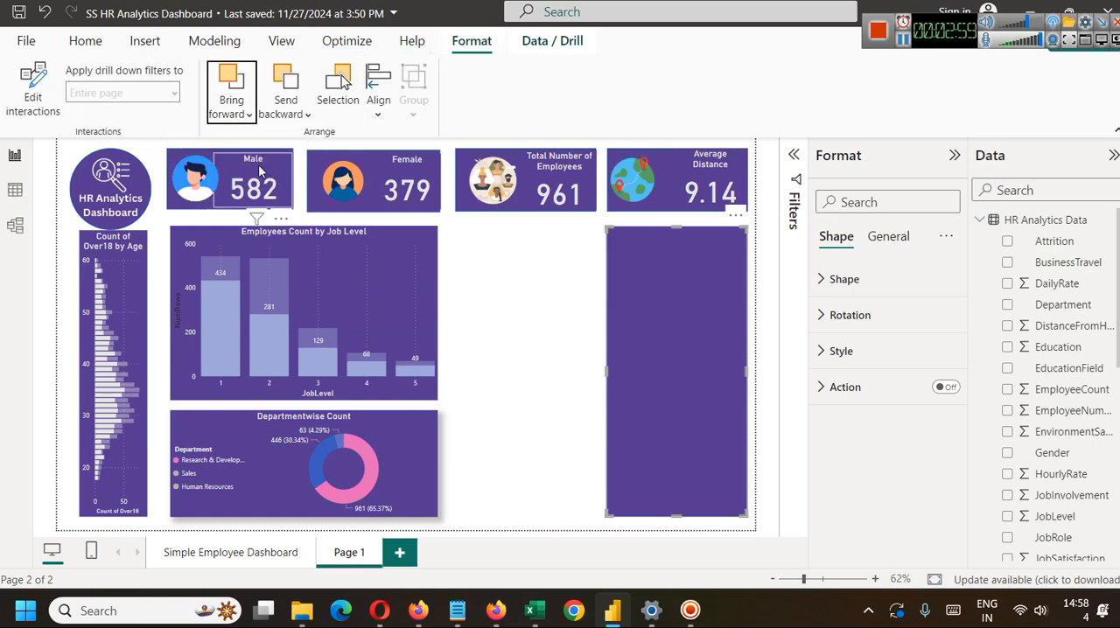
# Send the purple rectangle to the back so that it sits behind the slicer.
pyautogui.click(281, 114)
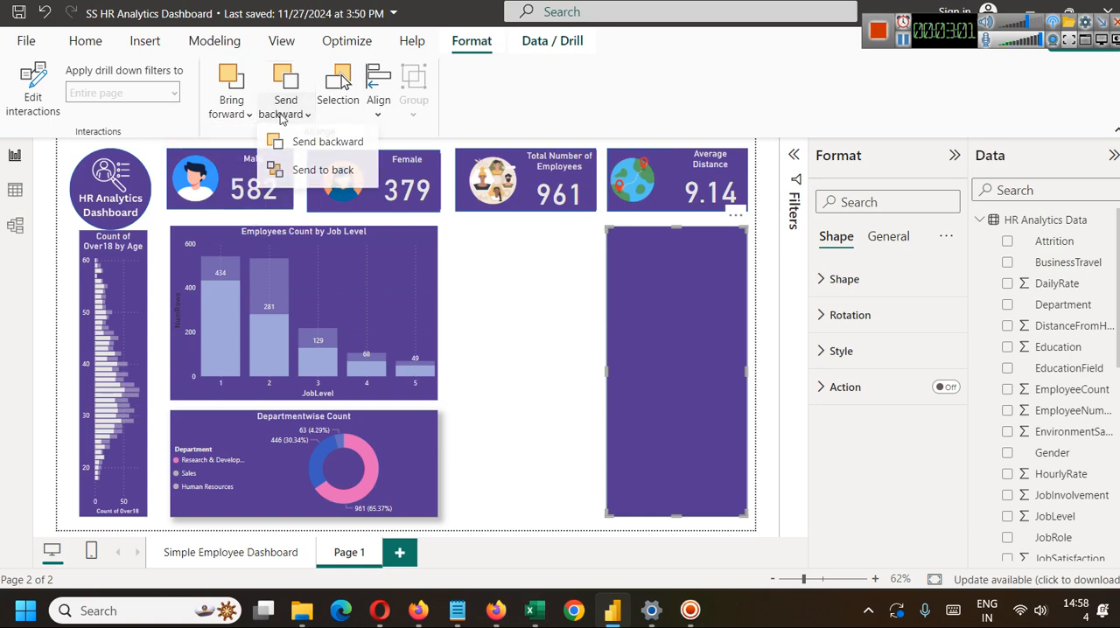
pyautogui.click(307, 172)
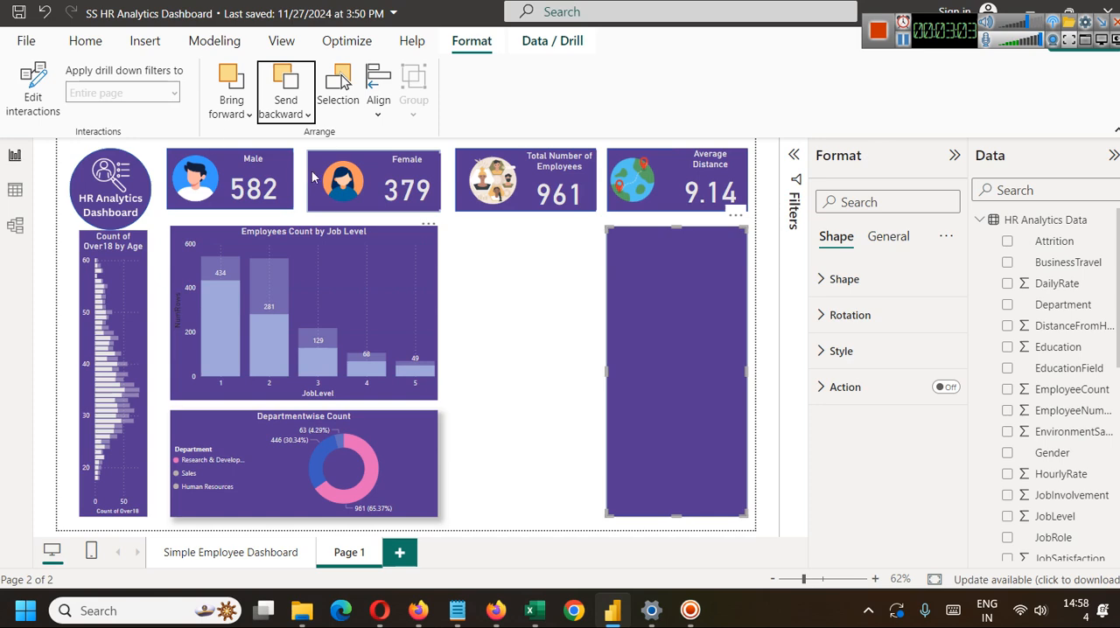
pyautogui.click(513, 320)
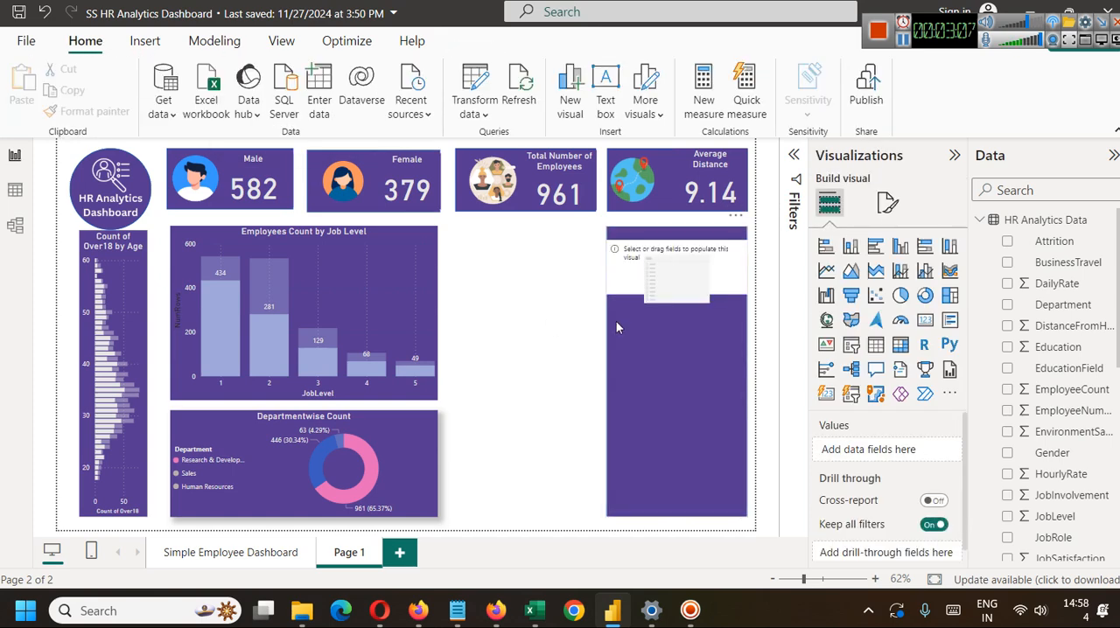
pyautogui.click(632, 254)
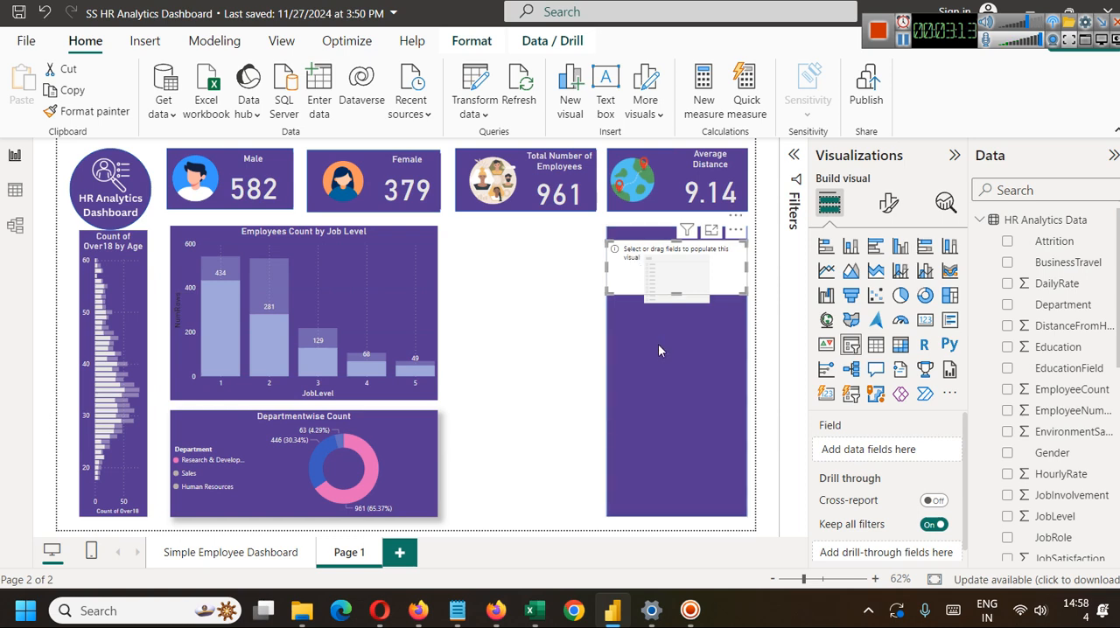
pyautogui.click(562, 337)
pyautogui.click(682, 243)
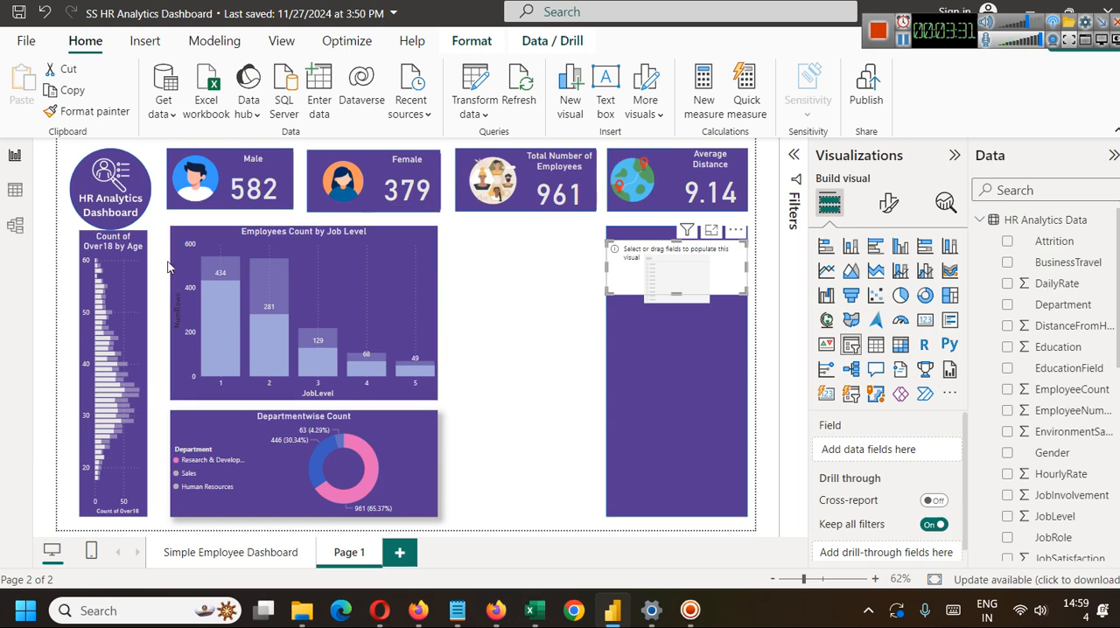
# Clear the donut chart and column chart selections so that no cross-filter applies to the page.
pyautogui.click(278, 290)
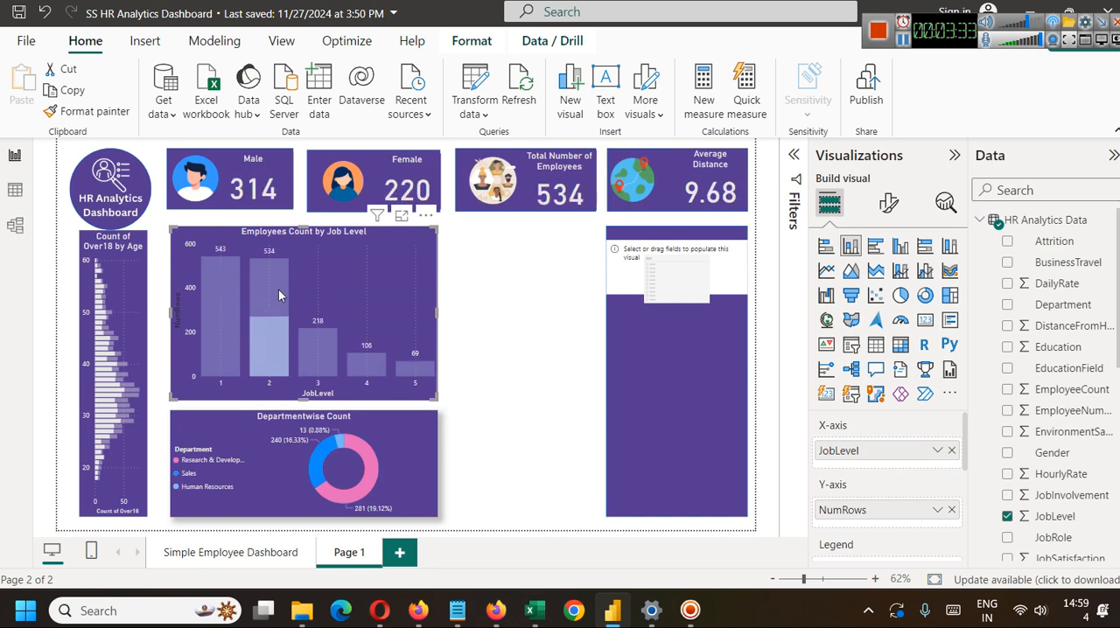
pyautogui.click(331, 303)
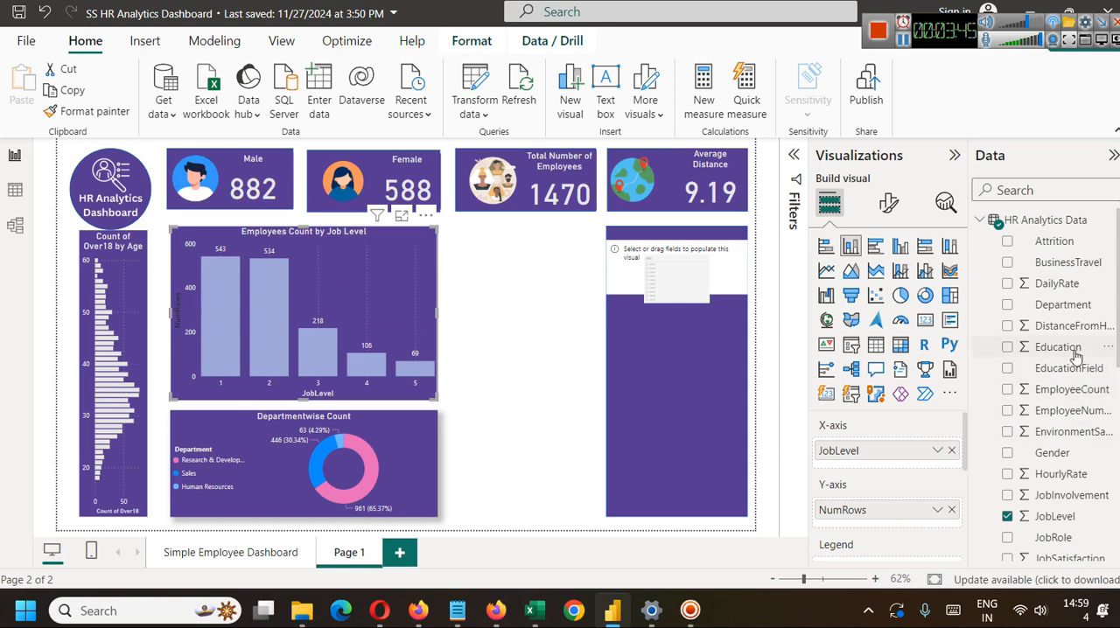
# Look through the rows and columns of the HR Analytics Data table for fields suitable for a slicer, and return to the report page.
pyautogui.click(14, 193)
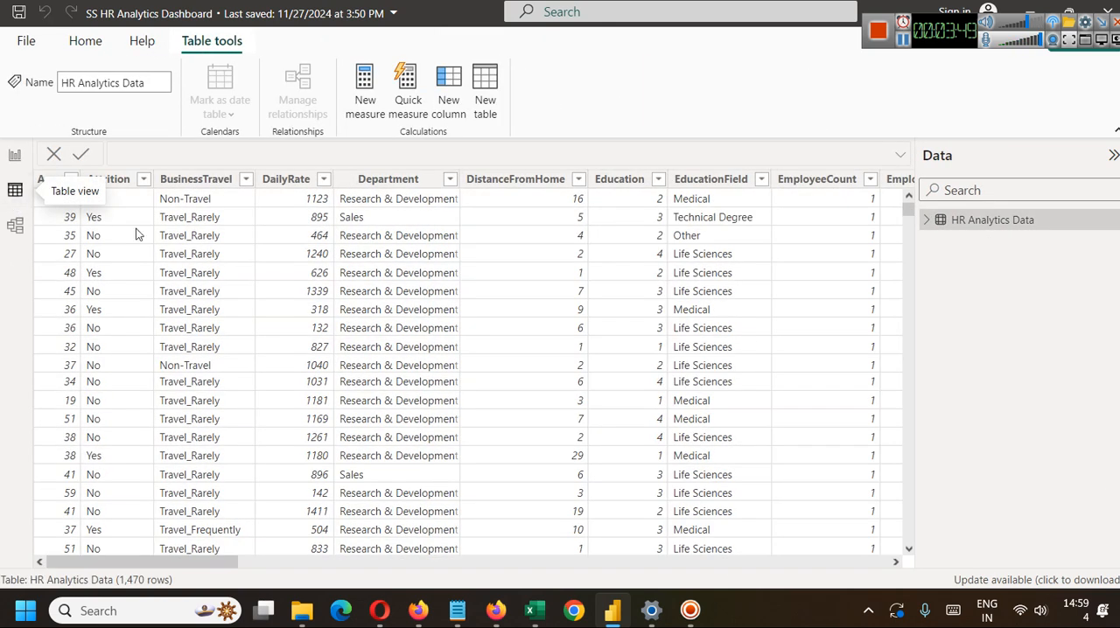
pyautogui.scroll(-20, 660, 326)
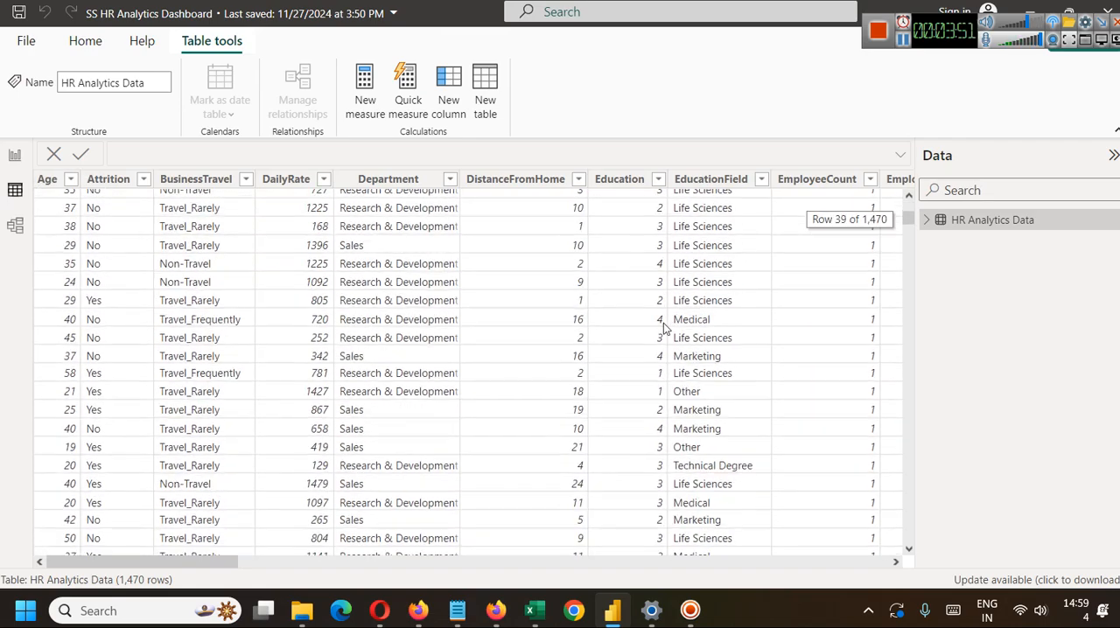
pyautogui.moveTo(910, 241); pyautogui.dragTo(907, 194)
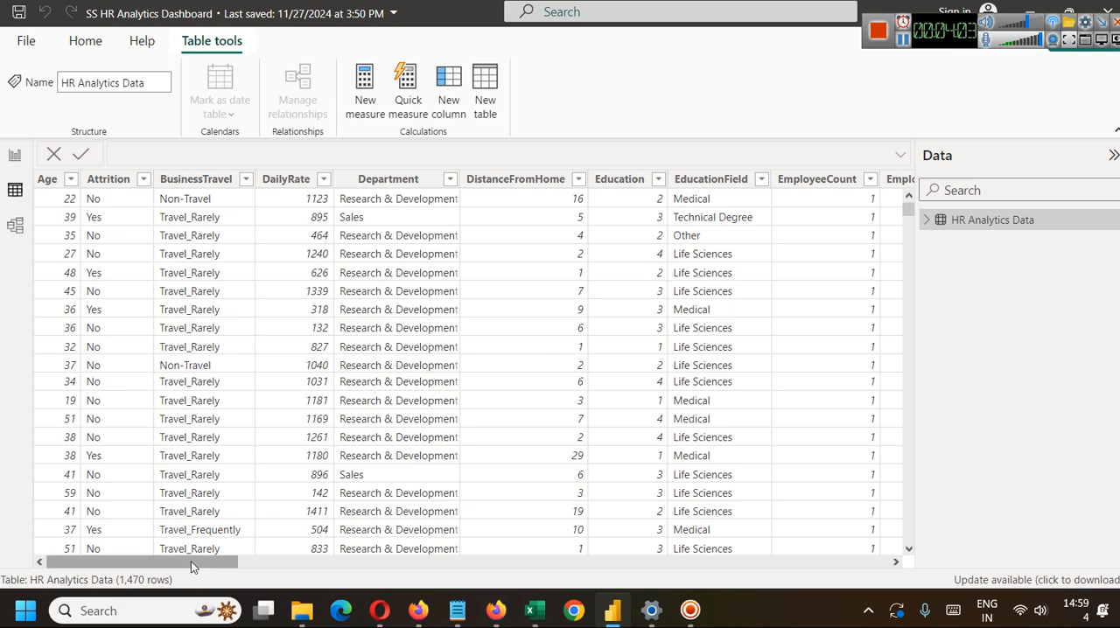
pyautogui.moveTo(191, 560); pyautogui.dragTo(321, 578)
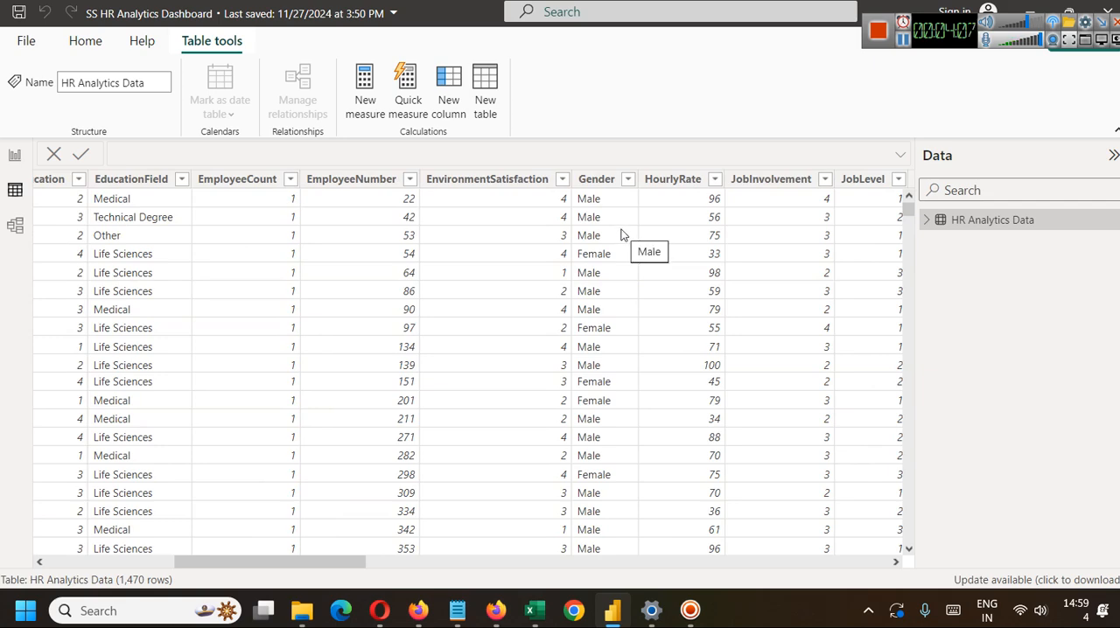
pyautogui.moveTo(383, 566); pyautogui.dragTo(484, 573)
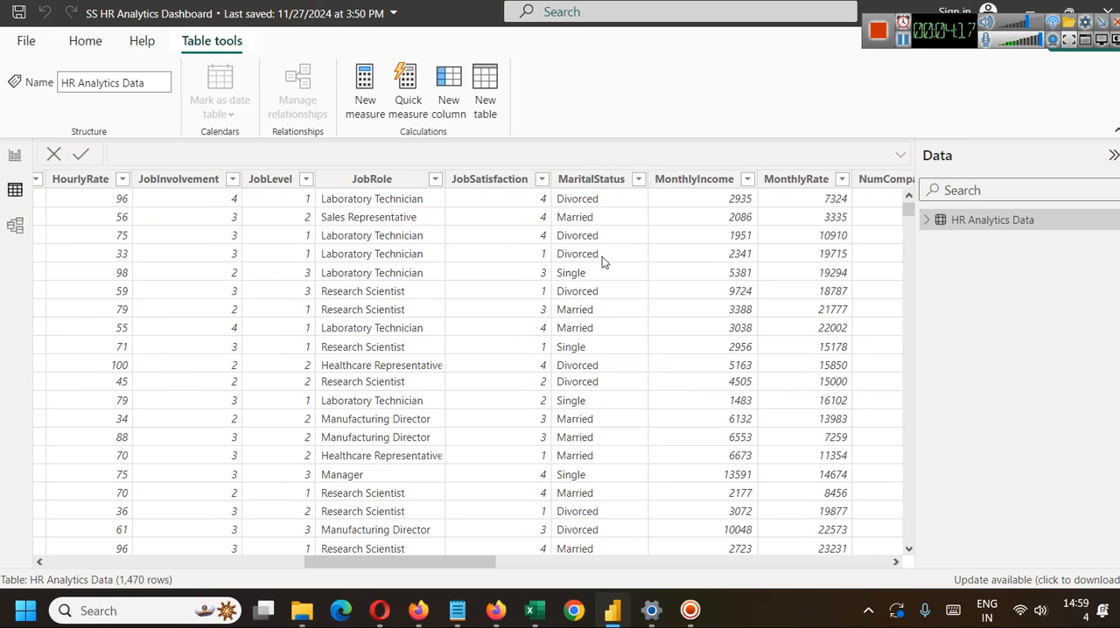
pyautogui.moveTo(425, 563); pyautogui.dragTo(151, 546)
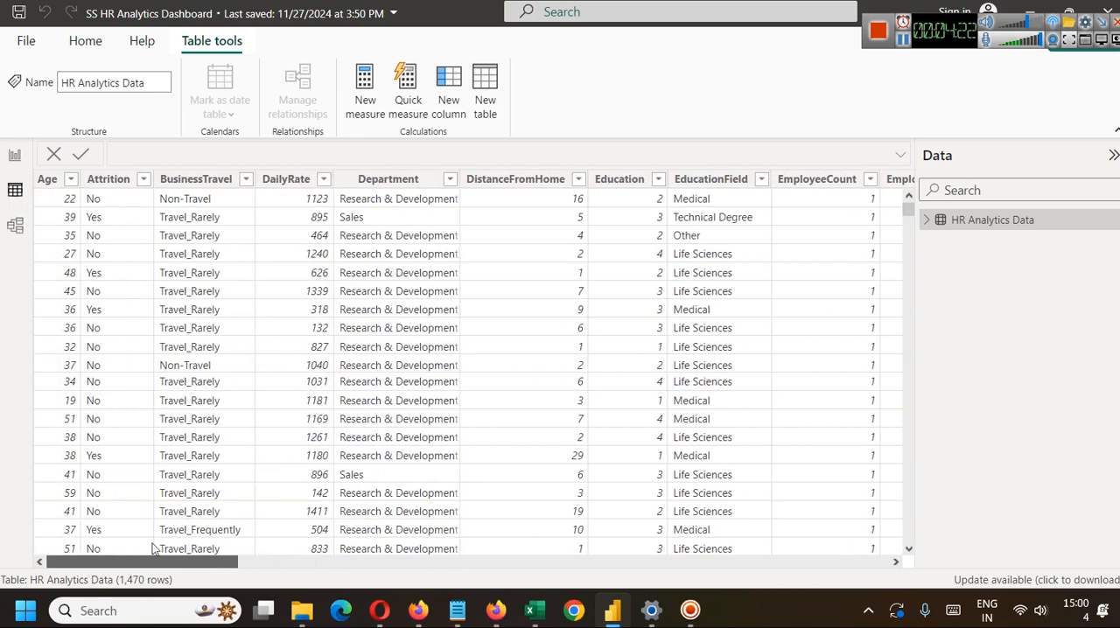
pyautogui.click(14, 156)
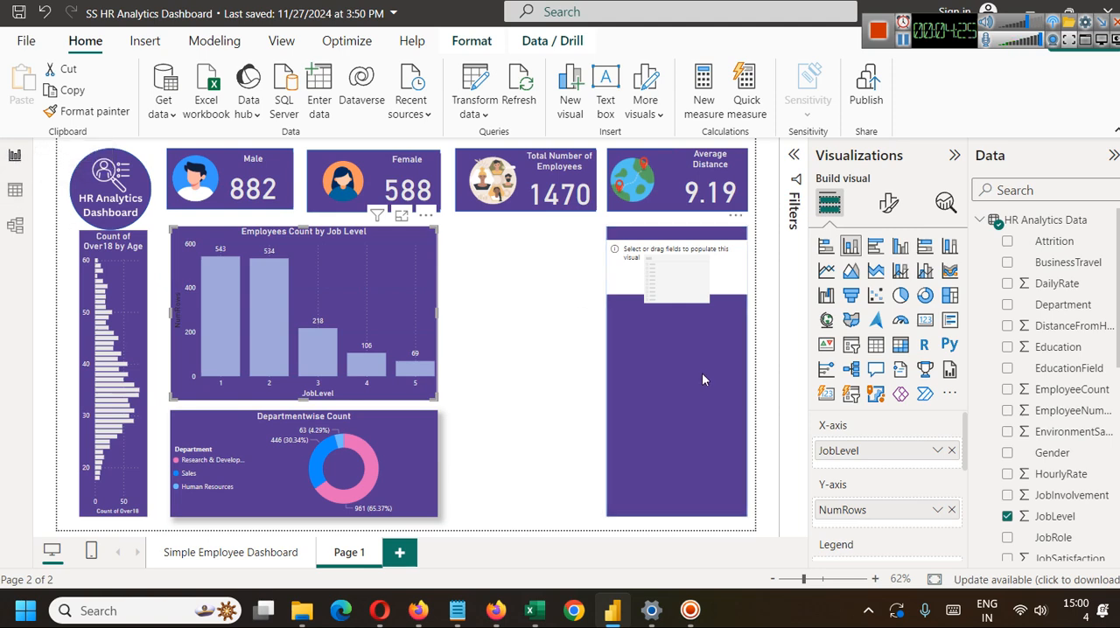
# Assign the EducationField column to the empty slicer and lengthen it downward until all its options fit.
pyautogui.click(661, 265)
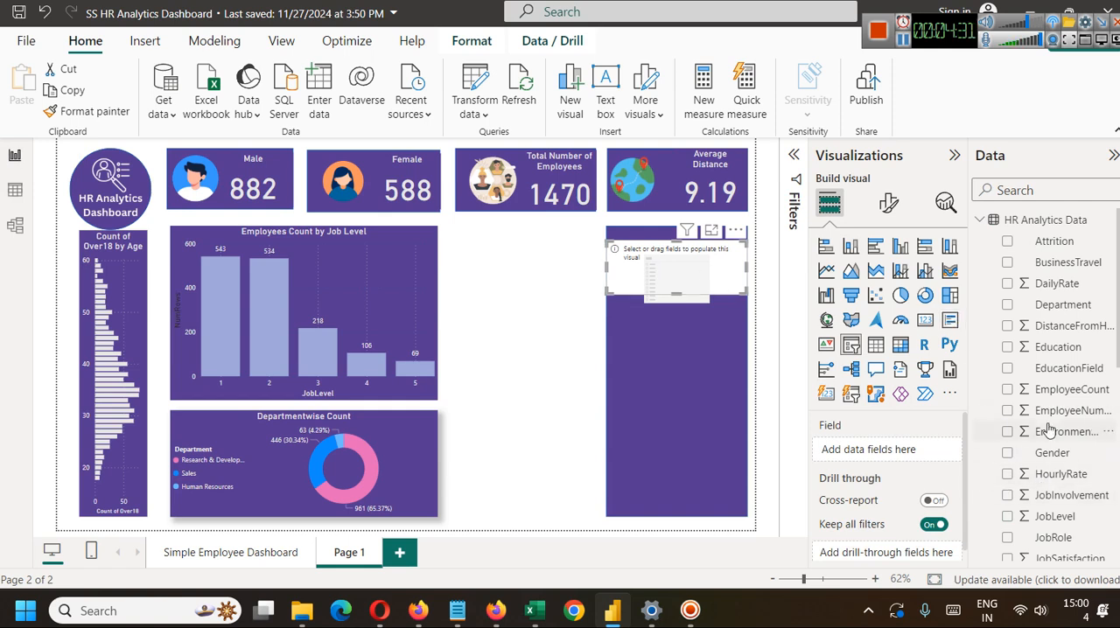
pyautogui.scroll(-1, 1067, 427)
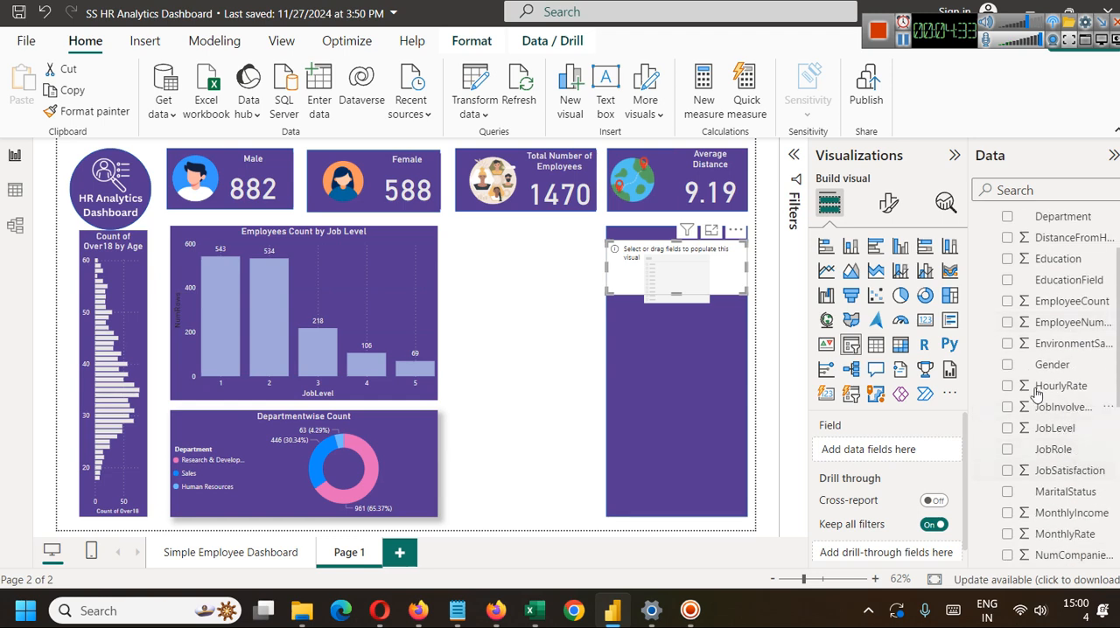
pyautogui.click(903, 44)
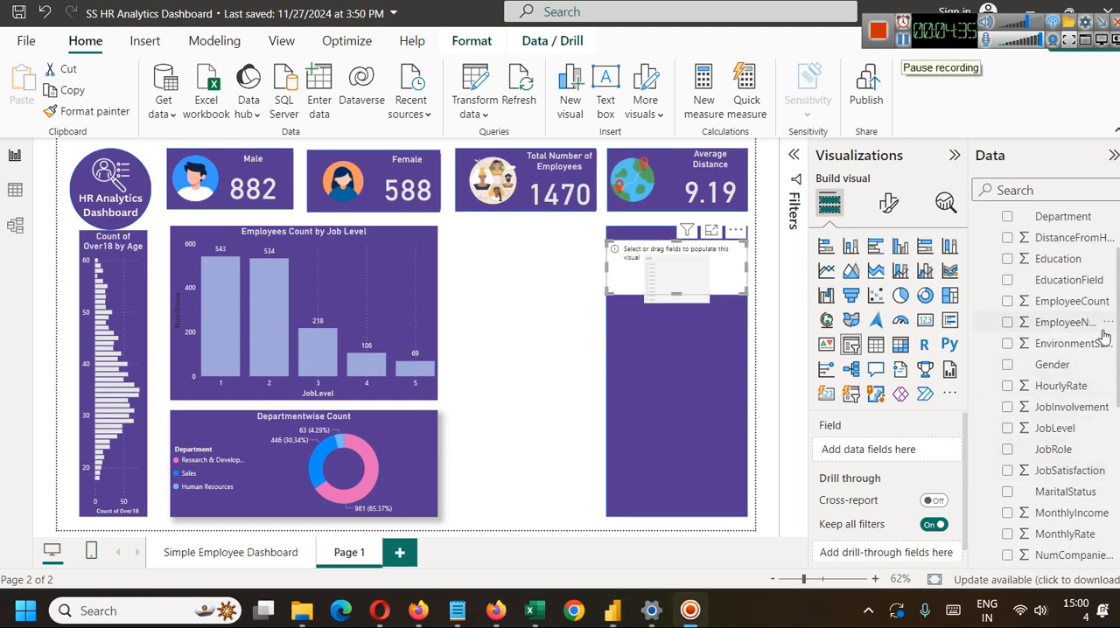
pyautogui.moveTo(1069, 280); pyautogui.dragTo(922, 456)
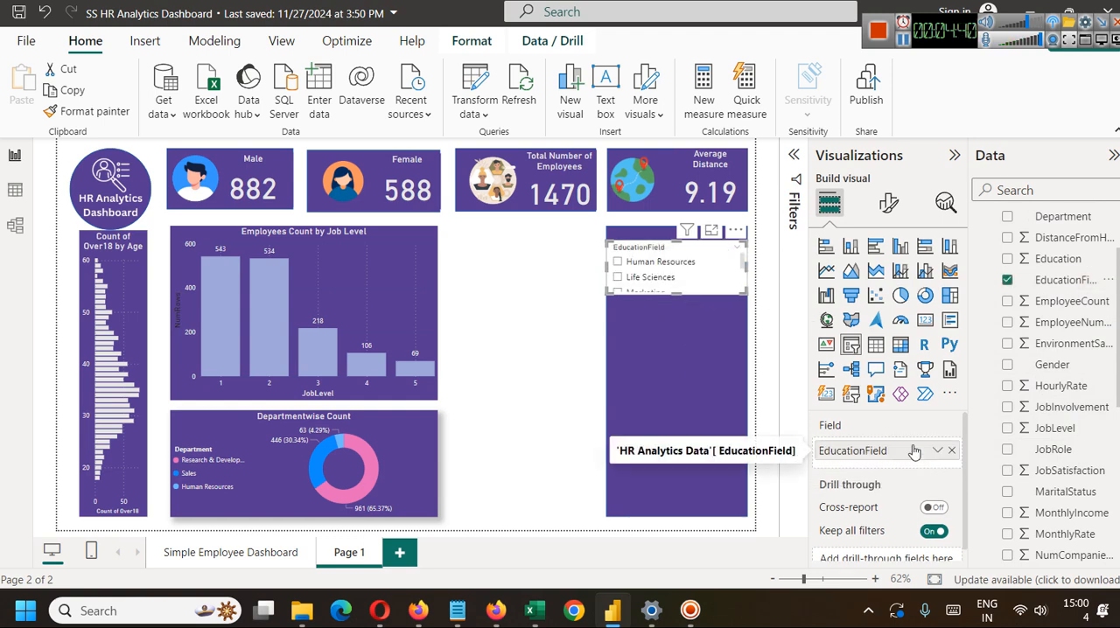
pyautogui.moveTo(679, 295); pyautogui.dragTo(678, 358)
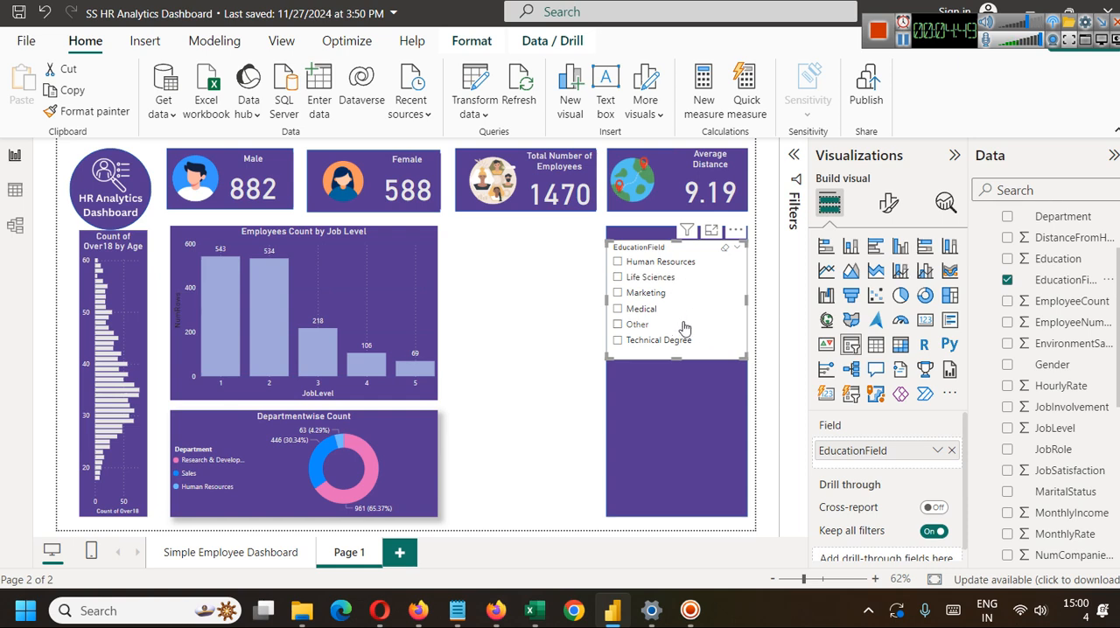
# Test the EducationField slicer by filtering the page with each option from Human Resources to Technical Degree, and return to Human Resources.
pyautogui.click(617, 261)
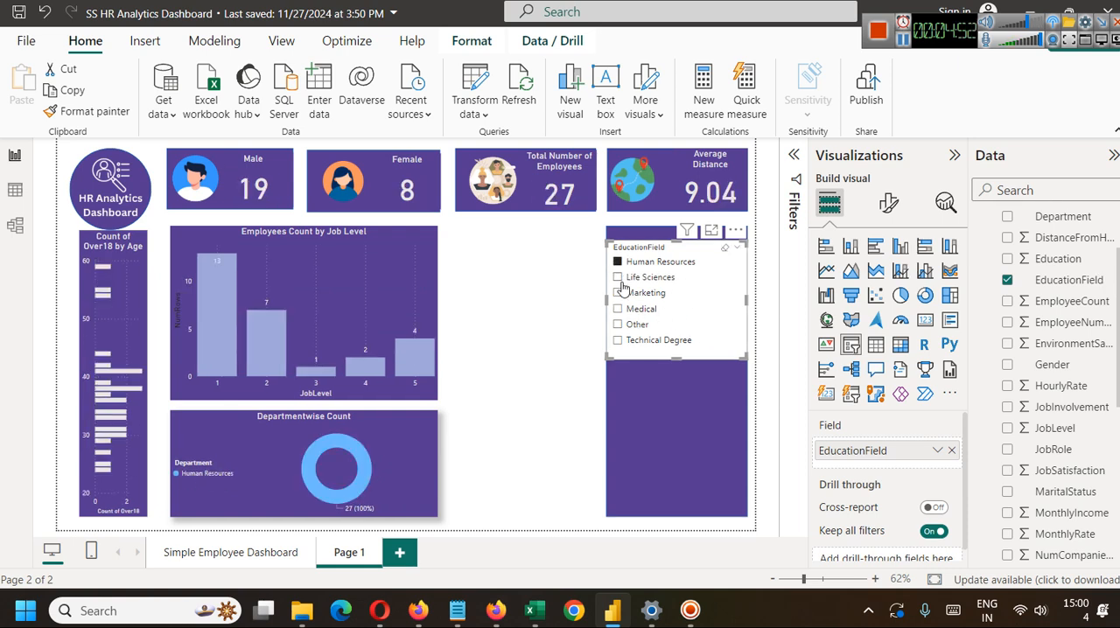
pyautogui.click(617, 278)
pyautogui.click(617, 293)
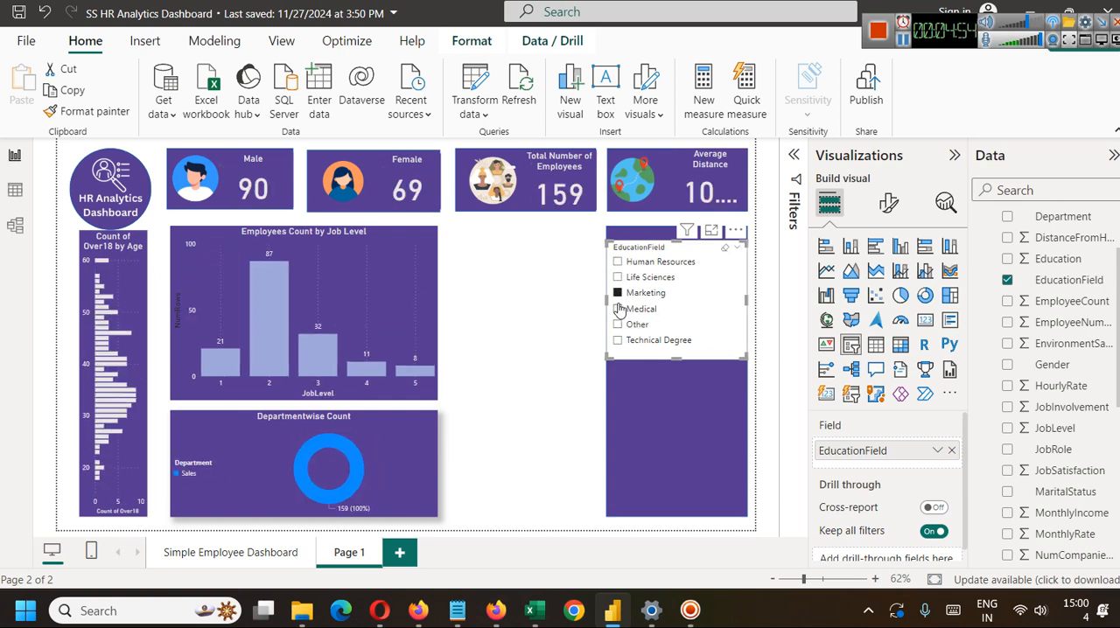
pyautogui.click(618, 308)
pyautogui.click(618, 324)
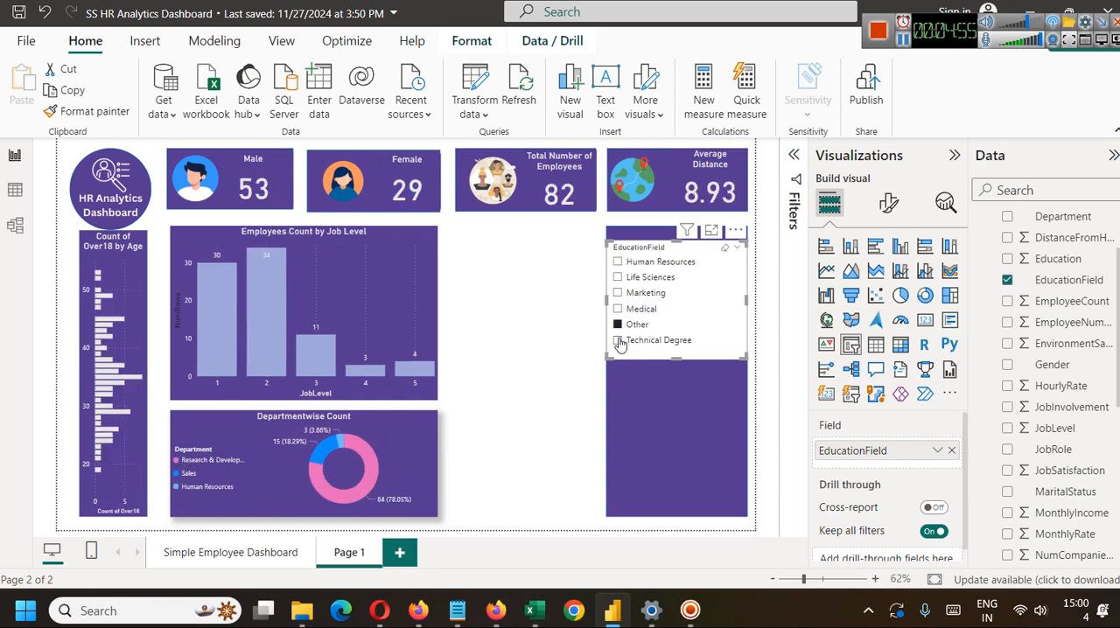
pyautogui.click(618, 340)
pyautogui.click(618, 262)
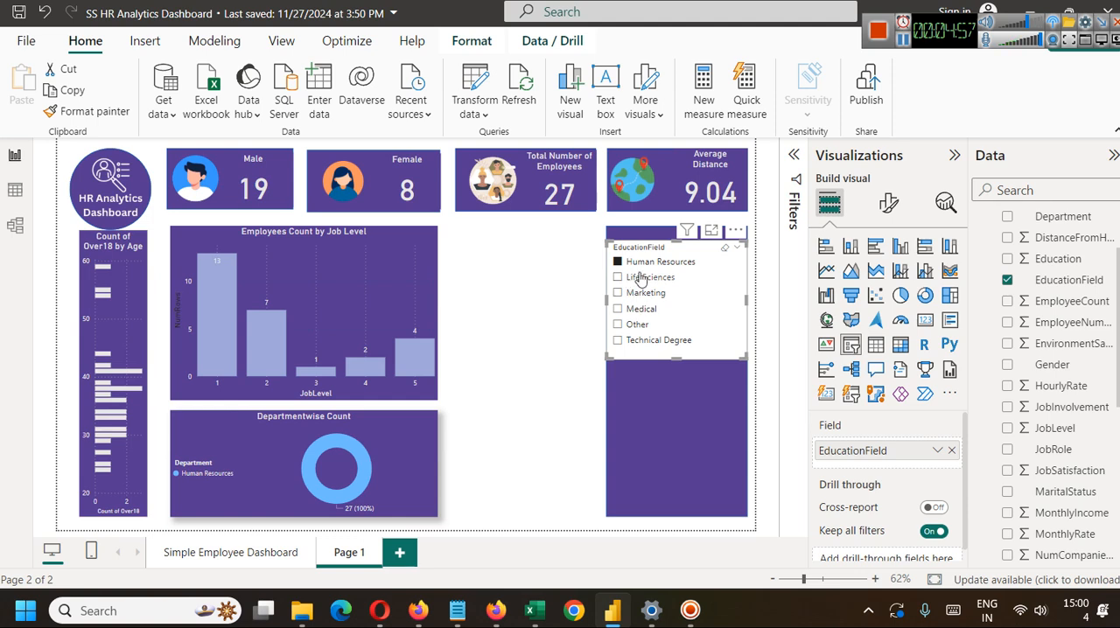
# Compare the filtered visuals by switching the slicer to Life Sciences and back to Human Resources.
pyautogui.click(643, 399)
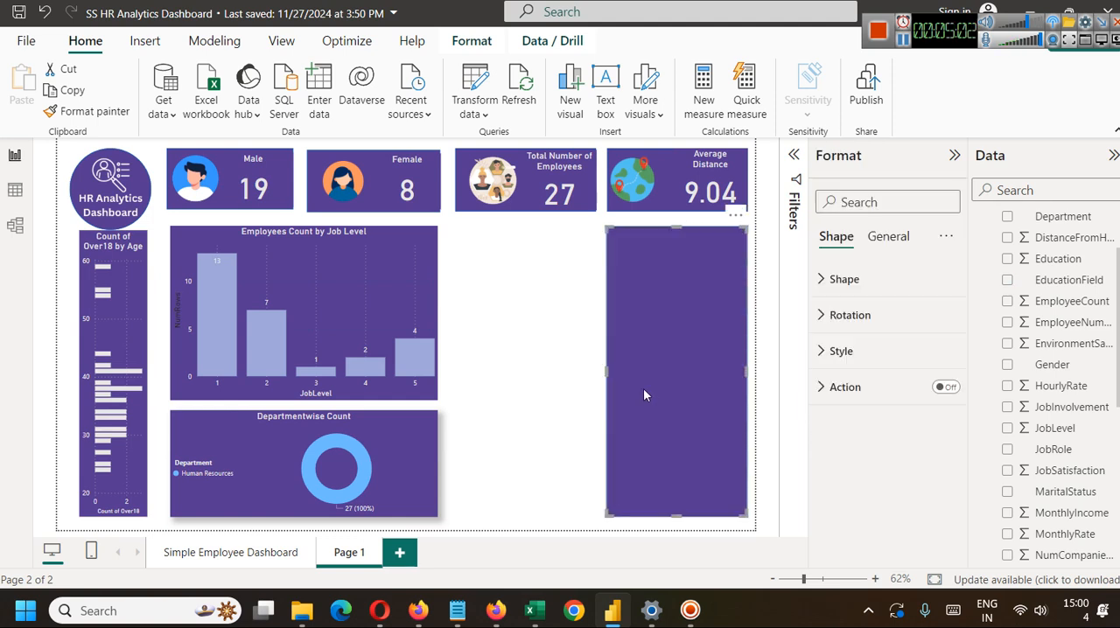
pyautogui.click(569, 327)
pyautogui.click(307, 287)
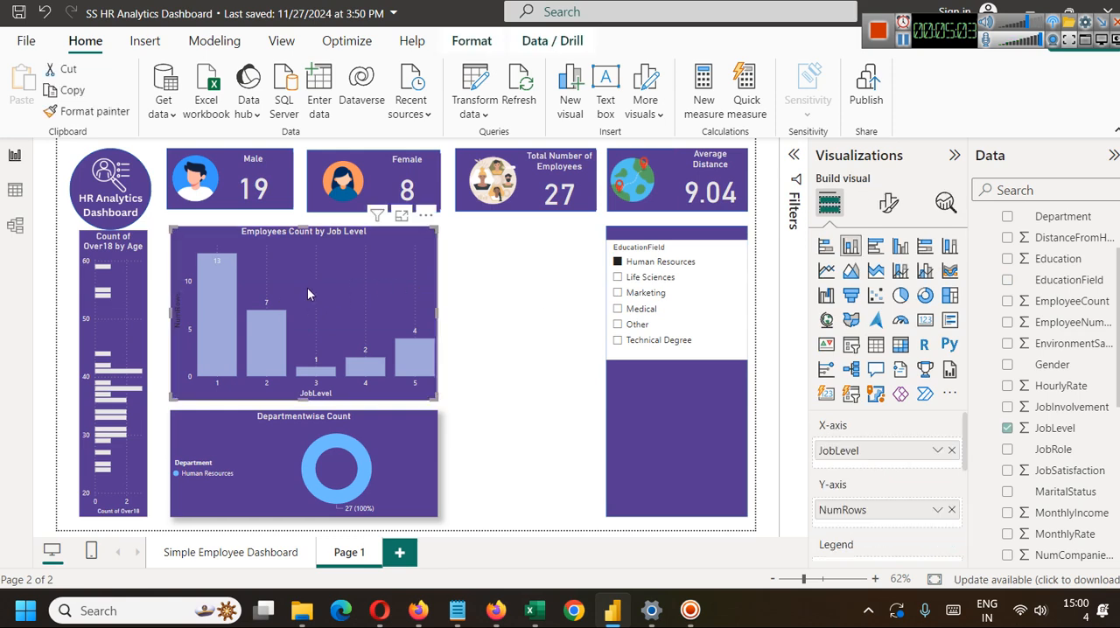
pyautogui.click(619, 277)
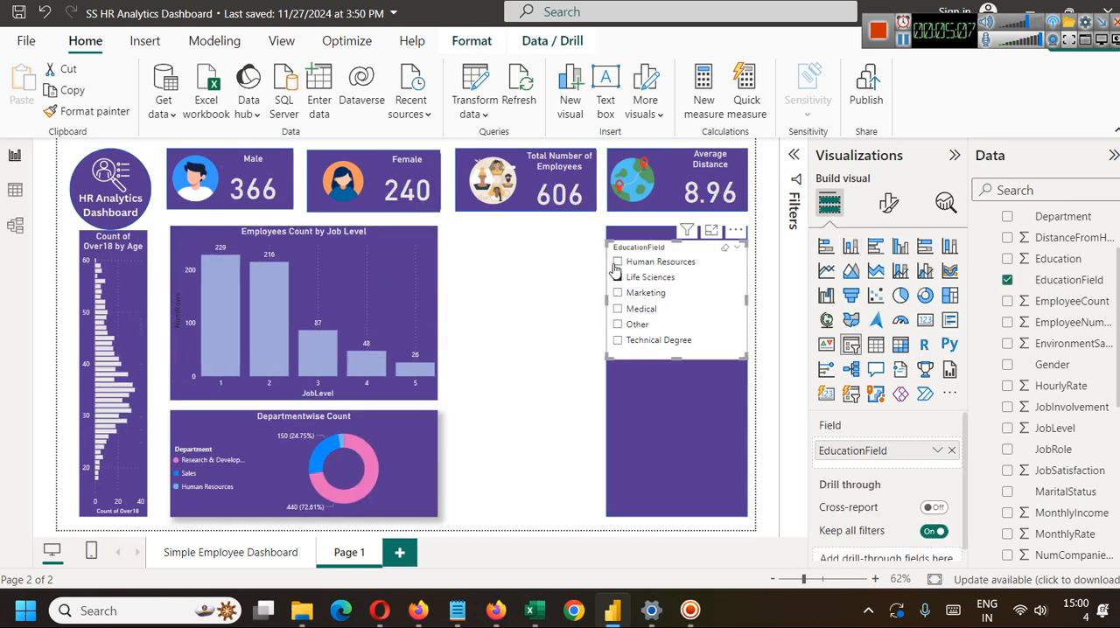
pyautogui.click(617, 261)
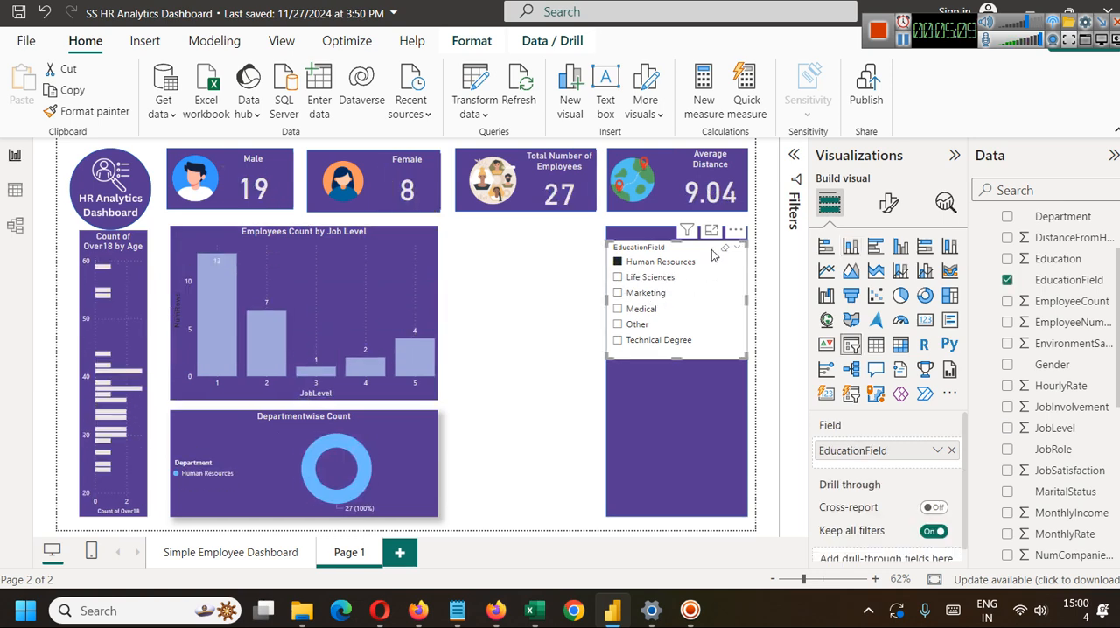
# Set the EducationField slicer's style to Tile.
pyautogui.click(888, 206)
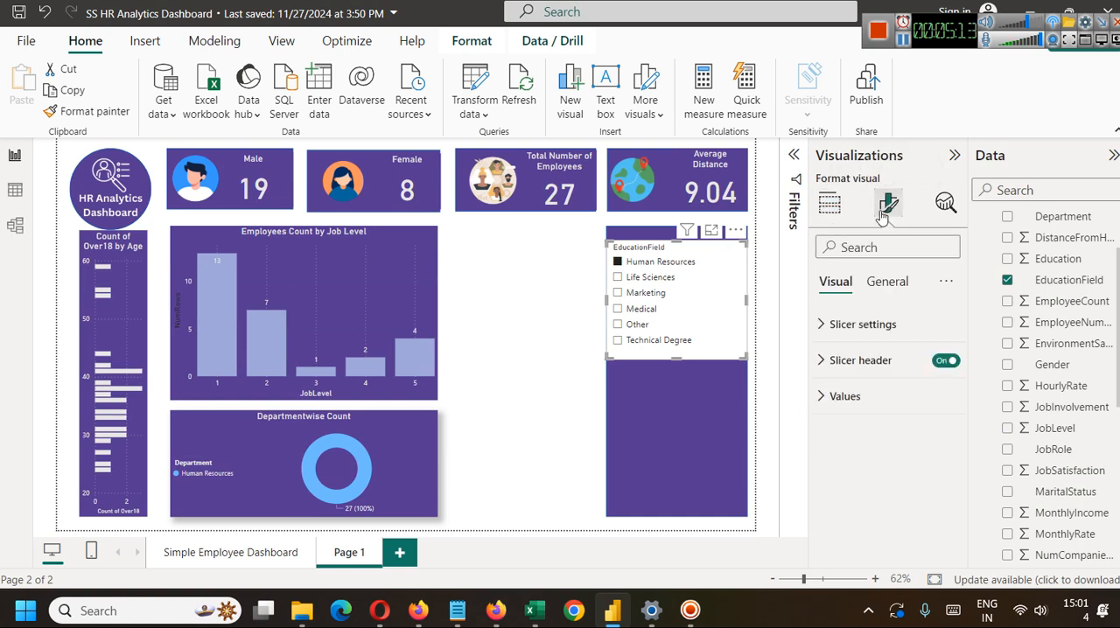
pyautogui.click(825, 325)
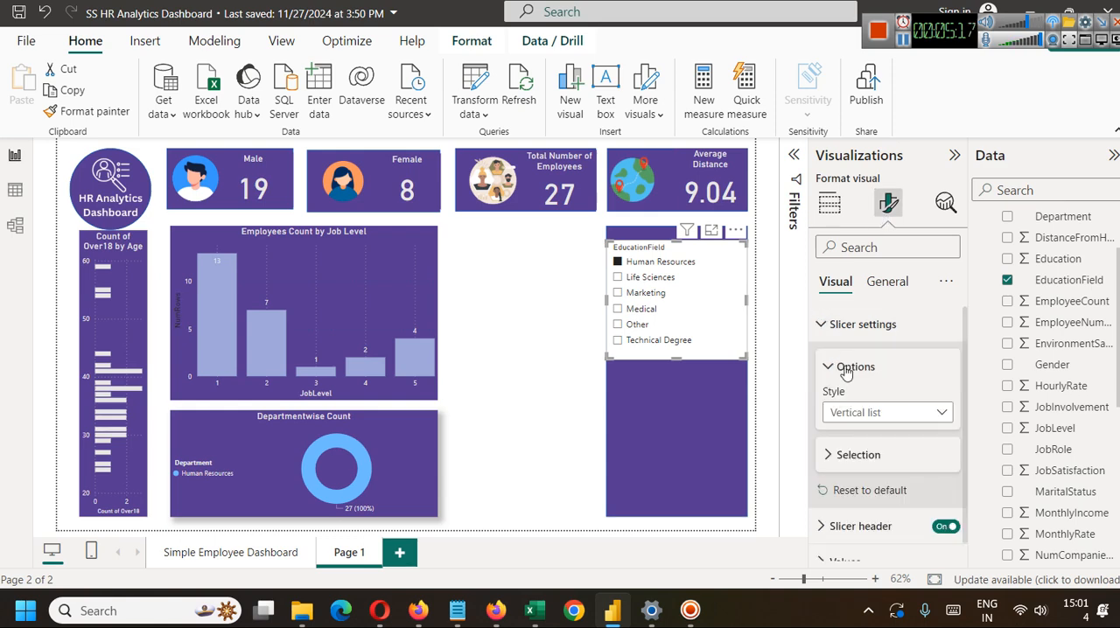
pyautogui.click(877, 417)
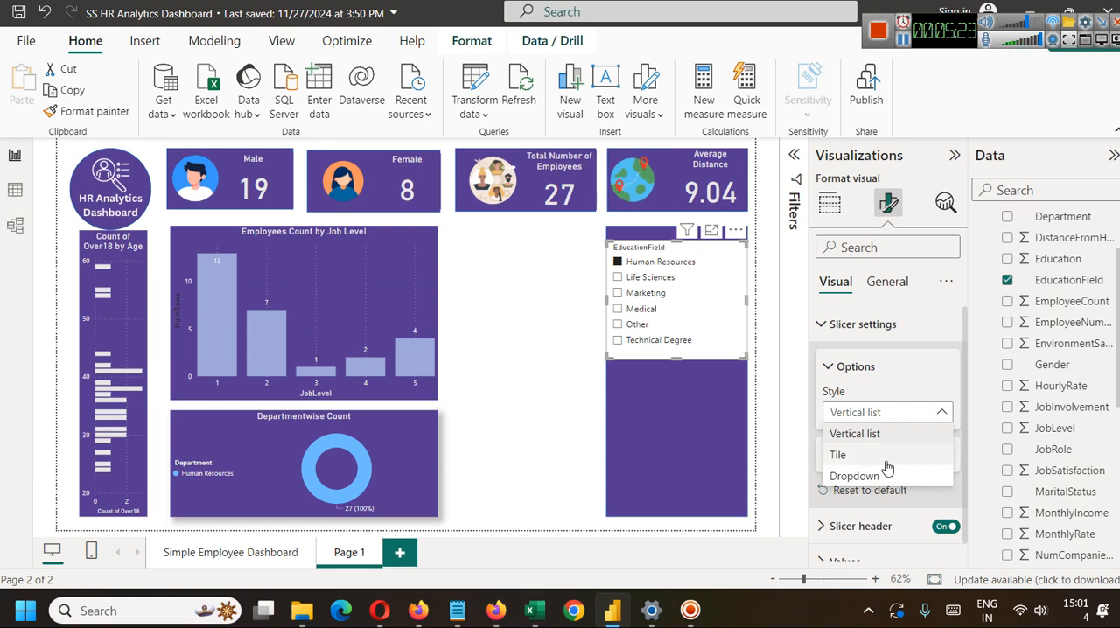
pyautogui.click(885, 458)
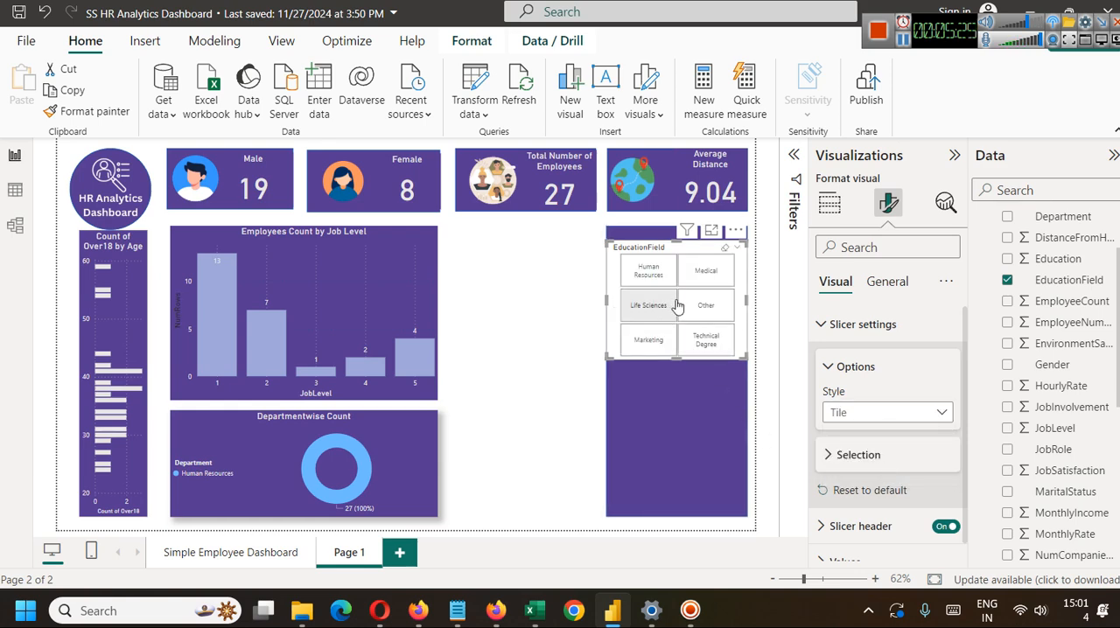
# Select all six education field tiles together, adding them one after another, to test multiple selection in the slicer.
pyautogui.click(654, 275)
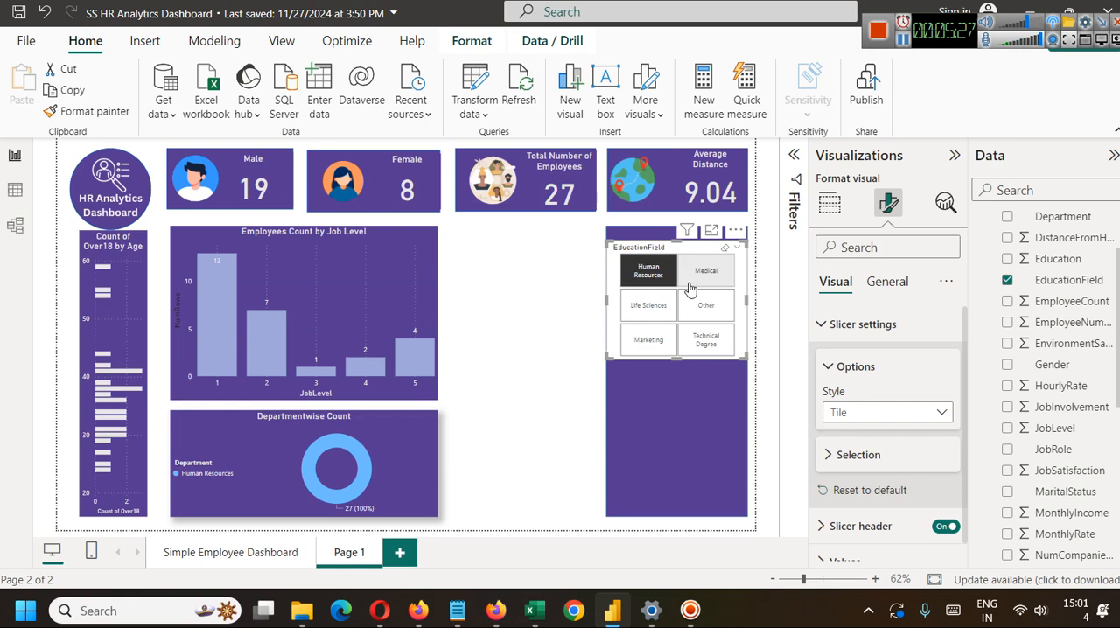
pyautogui.keyDown('ctrl'); pyautogui.click(706, 275); pyautogui.keyUp('ctrl')
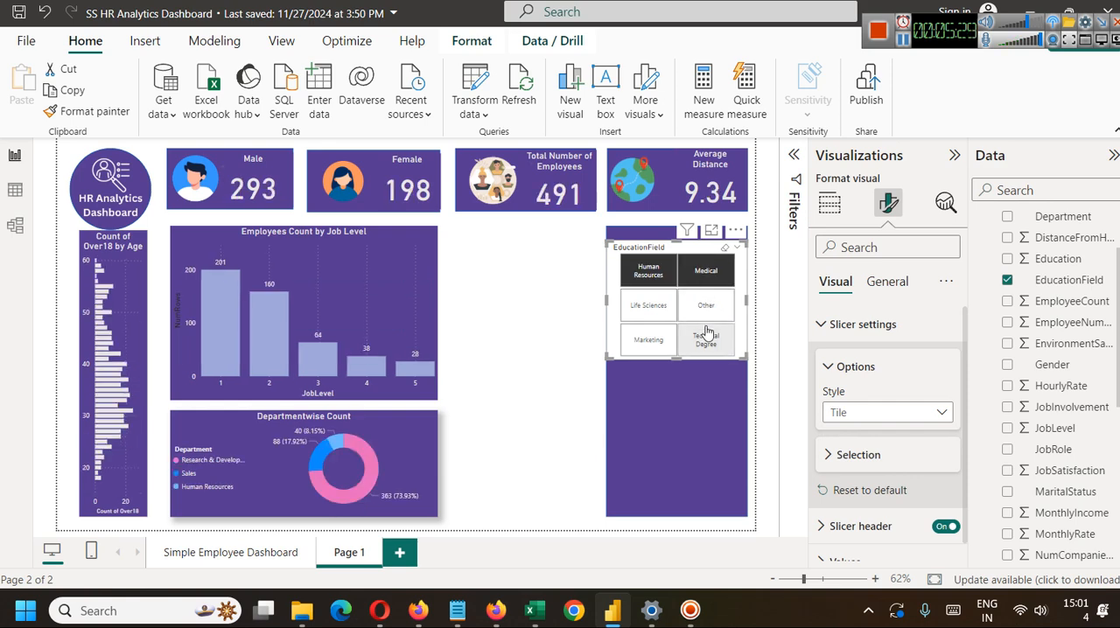
pyautogui.keyDown('ctrl'); pyautogui.click(654, 317); pyautogui.keyUp('ctrl')
pyautogui.keyDown('ctrl'); pyautogui.click(706, 306); pyautogui.keyUp('ctrl')
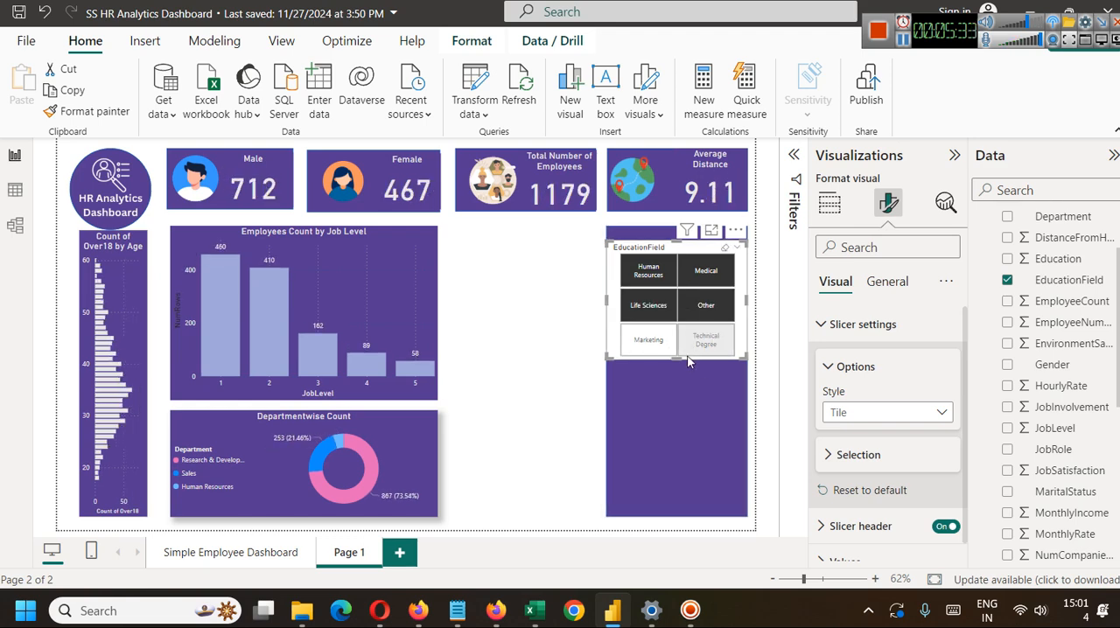
pyautogui.keyDown('ctrl'); pyautogui.click(652, 341); pyautogui.keyUp('ctrl')
pyautogui.keyDown('ctrl'); pyautogui.click(687, 341); pyautogui.keyUp('ctrl')
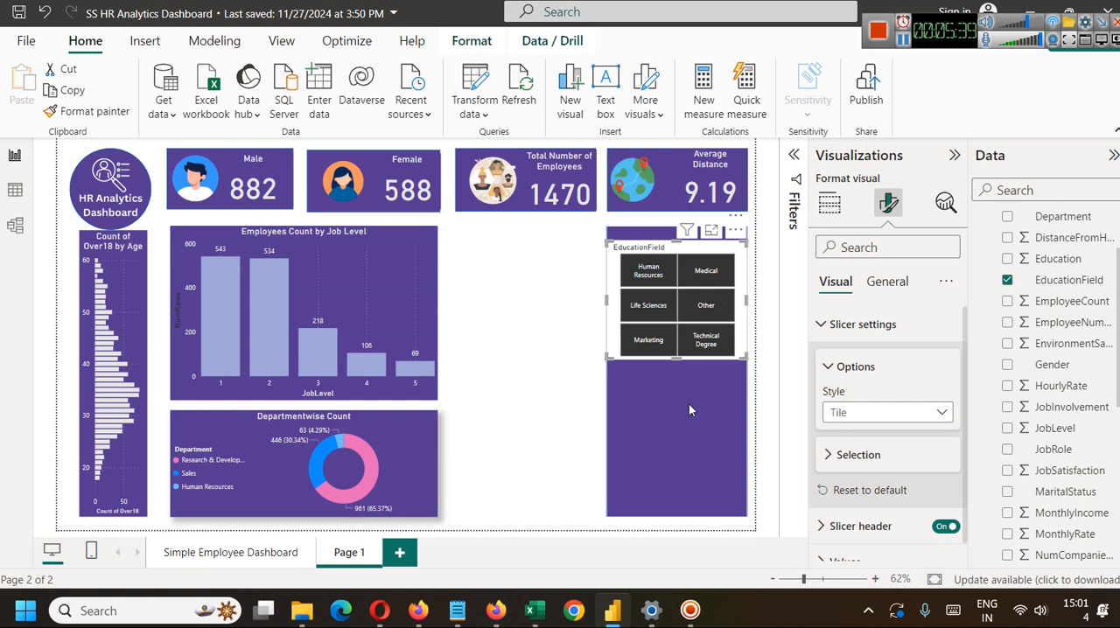
# Undo the tile selections in the EducationField slicer.
pyautogui.hotkey('ctrl', 'z')
pyautogui.hotkey('ctrl', 'z')
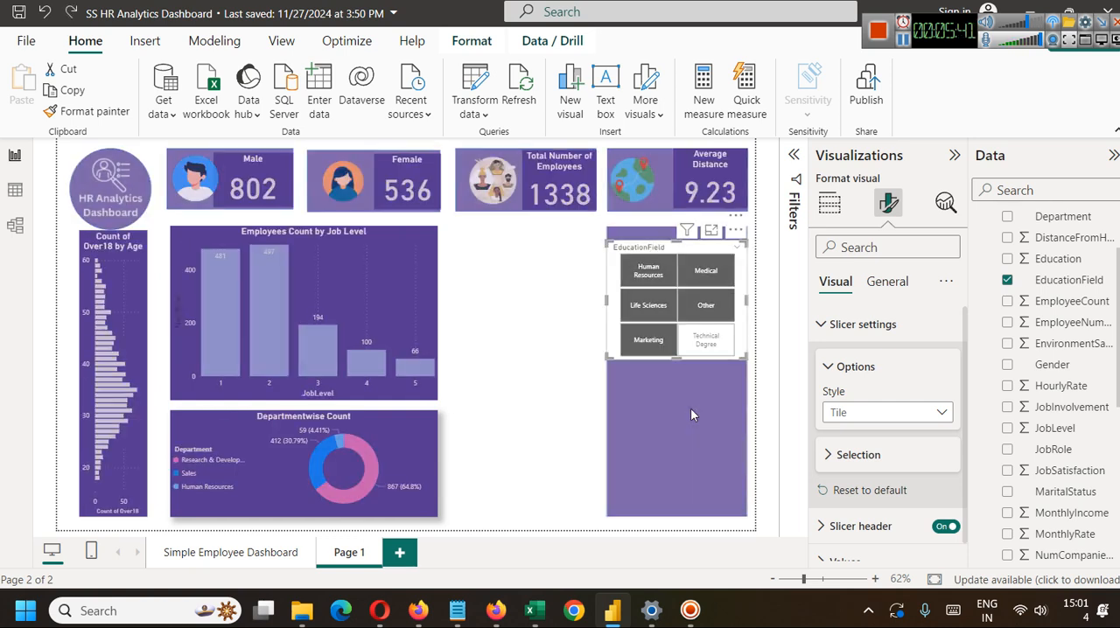
pyautogui.hotkey('ctrl', 'z')
pyautogui.hotkey('ctrl', 'z')
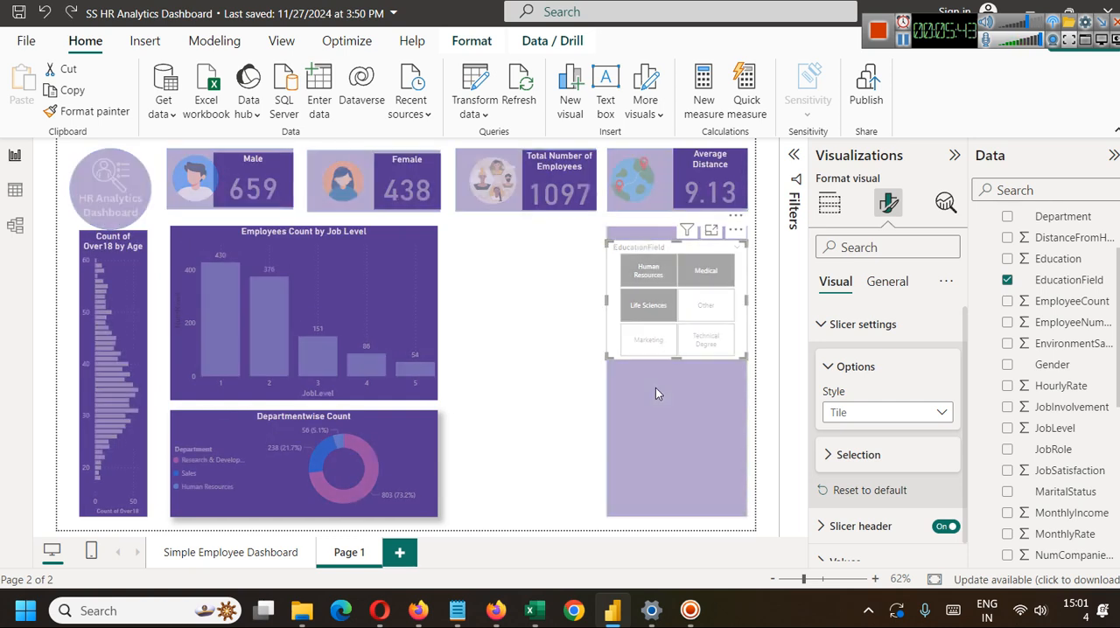
pyautogui.hotkey('ctrl', 'z')
pyautogui.hotkey('ctrl', 'z')
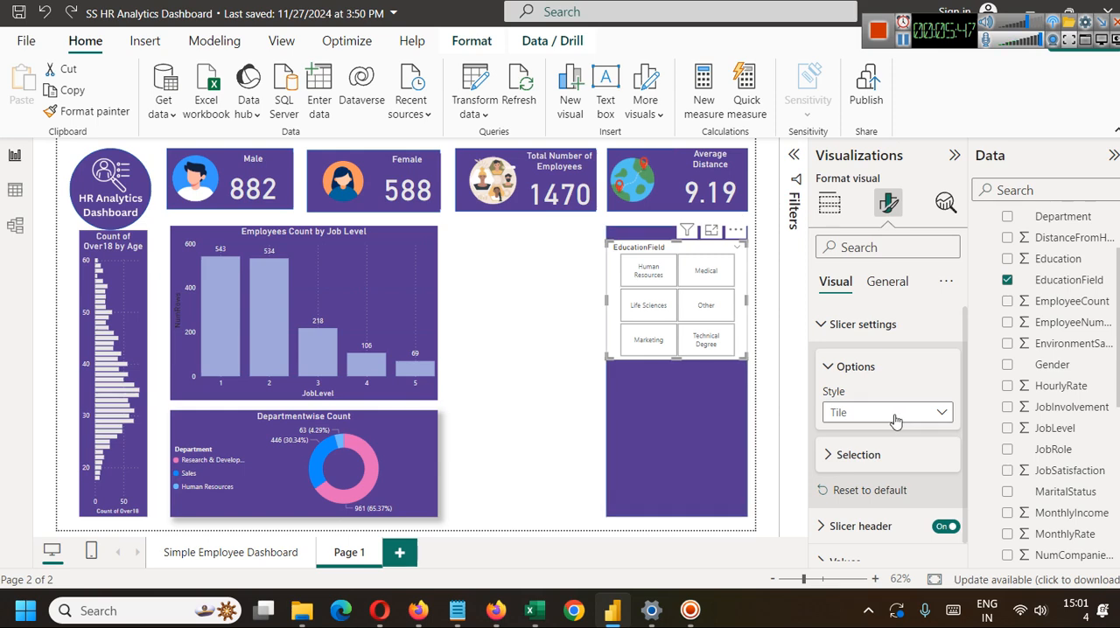
# Set the EducationField slicer's style to Dropdown.
pyautogui.click(893, 415)
pyautogui.click(868, 475)
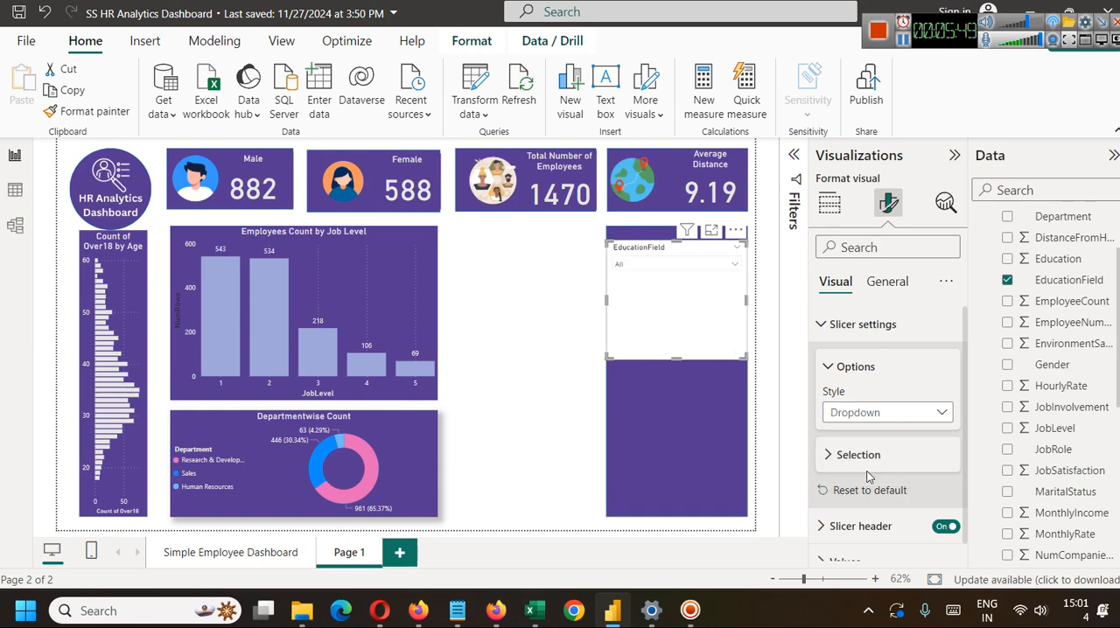
# Test the dropdown slicer by filtering the page with three different education fields in turn, and close its list.
pyautogui.click(692, 266)
pyautogui.click(640, 295)
pyautogui.click(640, 311)
pyautogui.click(643, 358)
pyautogui.click(724, 265)
pyautogui.click(721, 267)
pyautogui.click(690, 447)
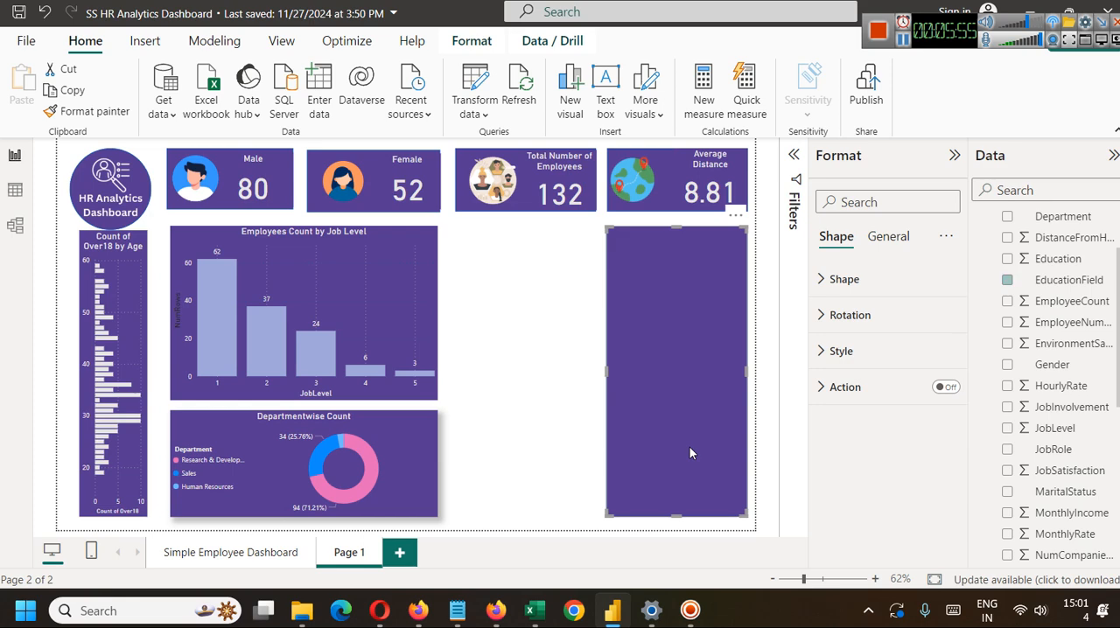
# Examine the EducationField slicer's available styles and its selection options.
pyautogui.click(682, 277)
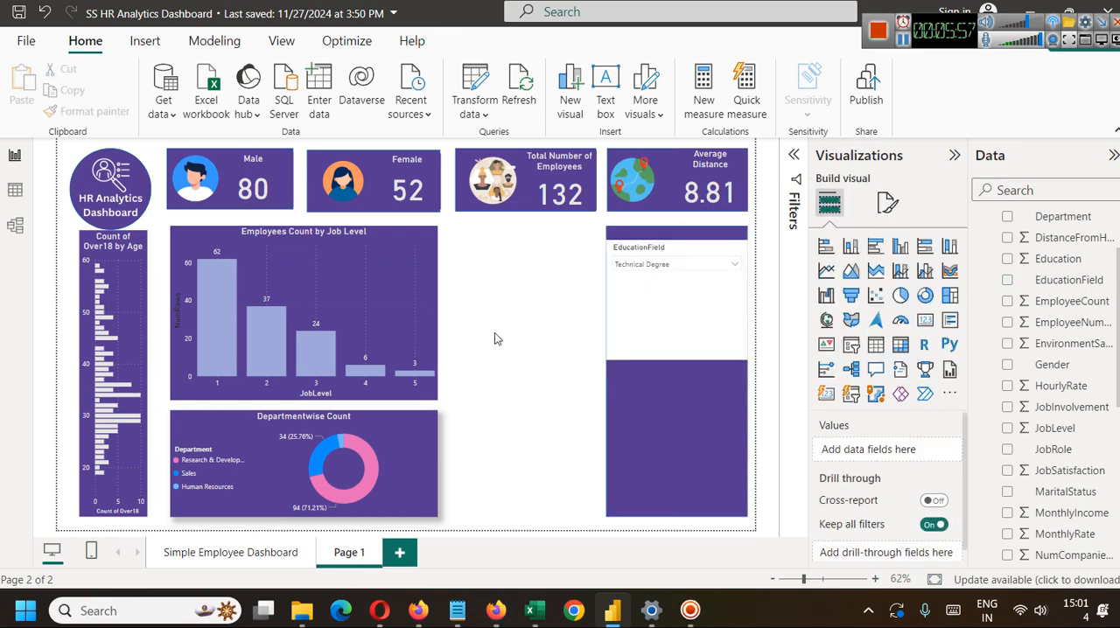
pyautogui.click(888, 203)
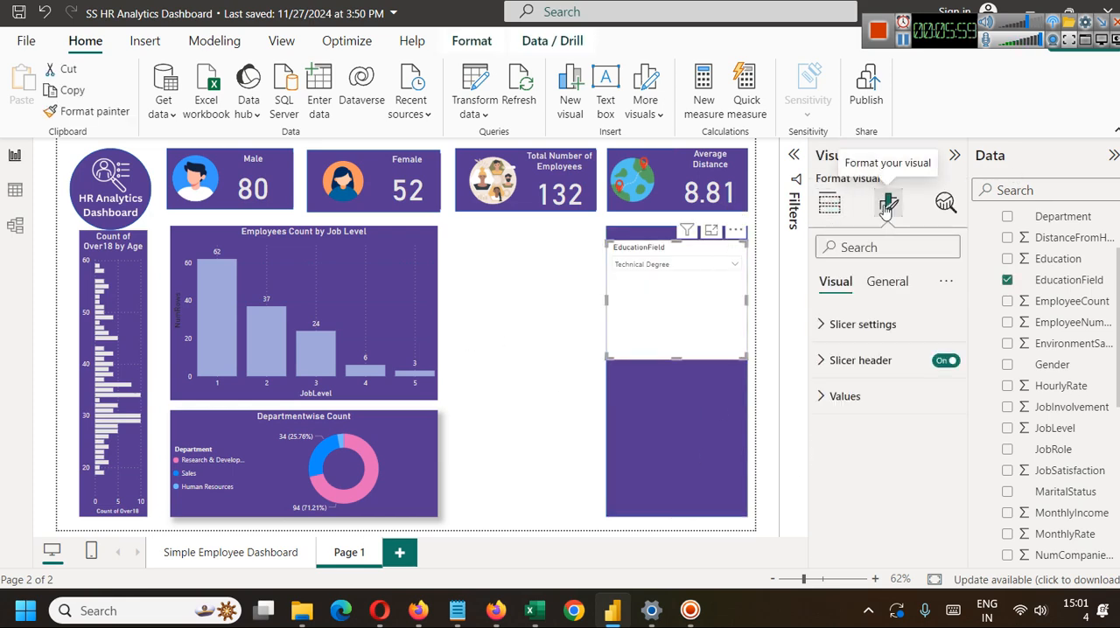
pyautogui.click(827, 325)
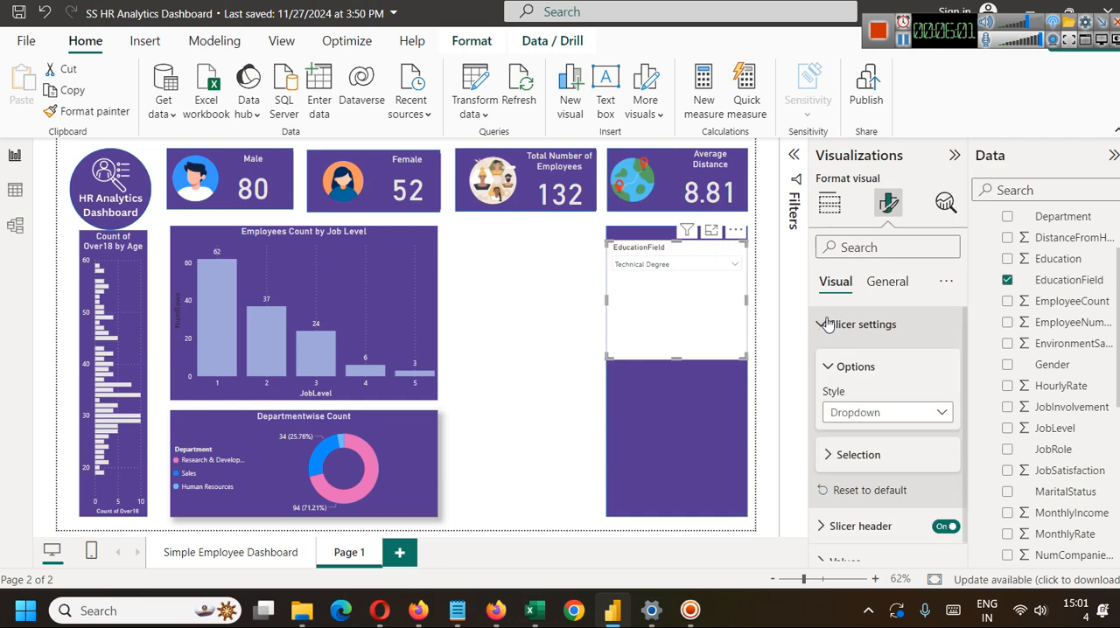
pyautogui.click(925, 412)
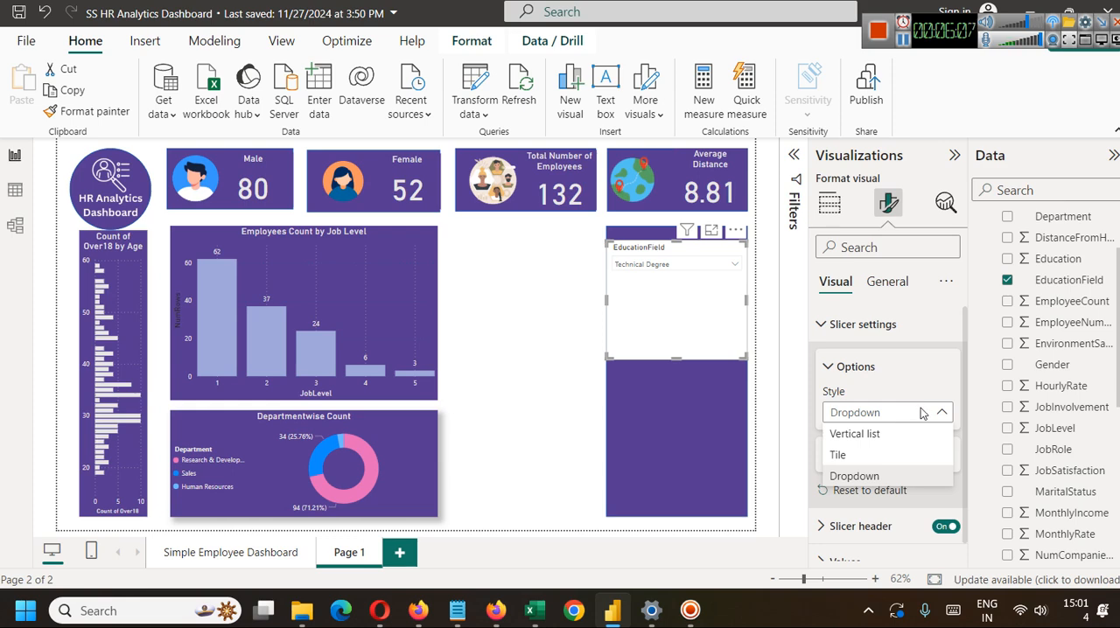
pyautogui.click(918, 408)
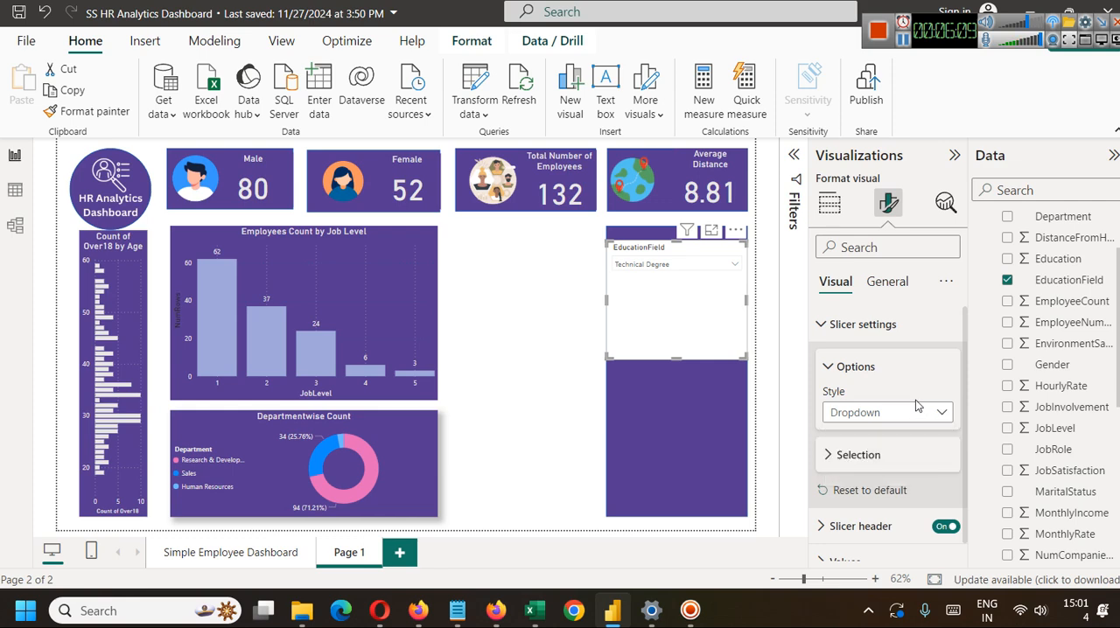
pyautogui.scroll(-1, 874, 420)
pyautogui.click(827, 437)
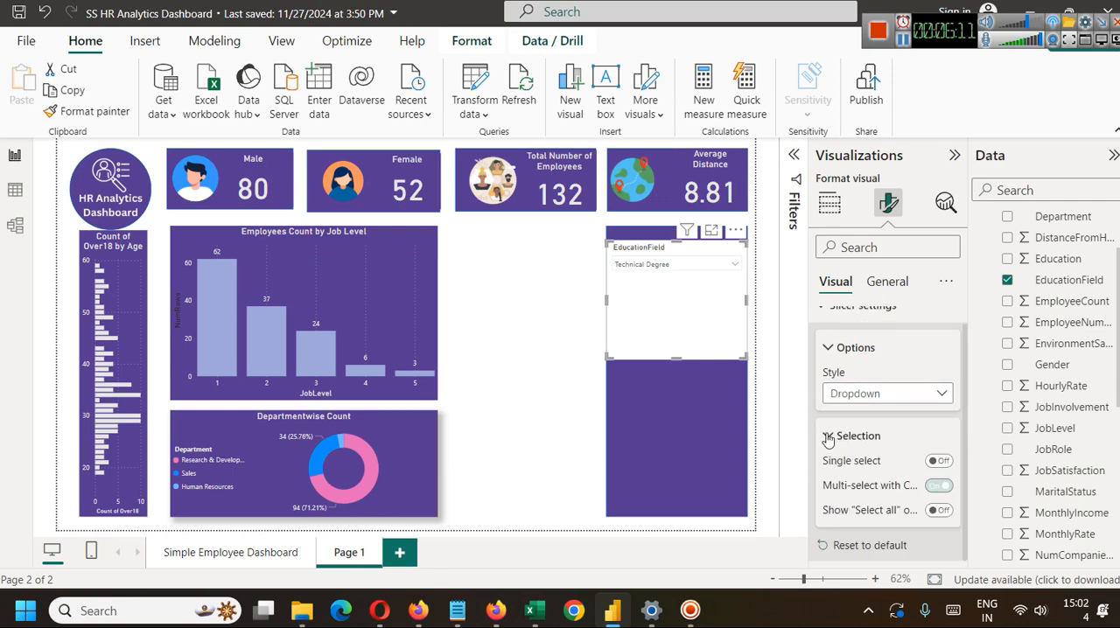
pyautogui.scroll(1, 875, 385)
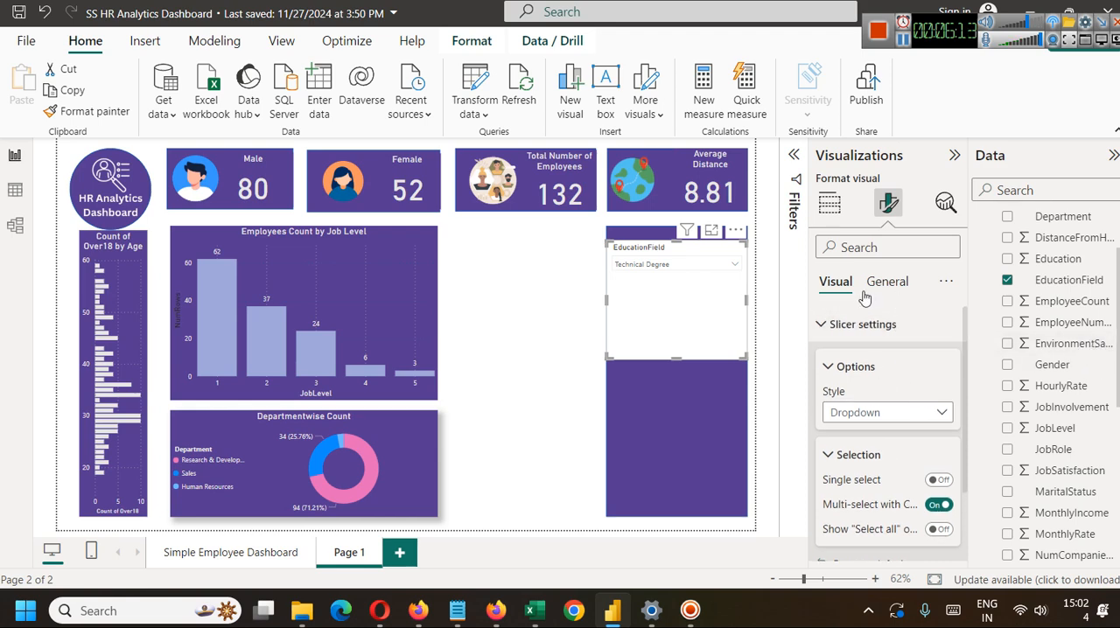
pyautogui.scroll(-1, 879, 398)
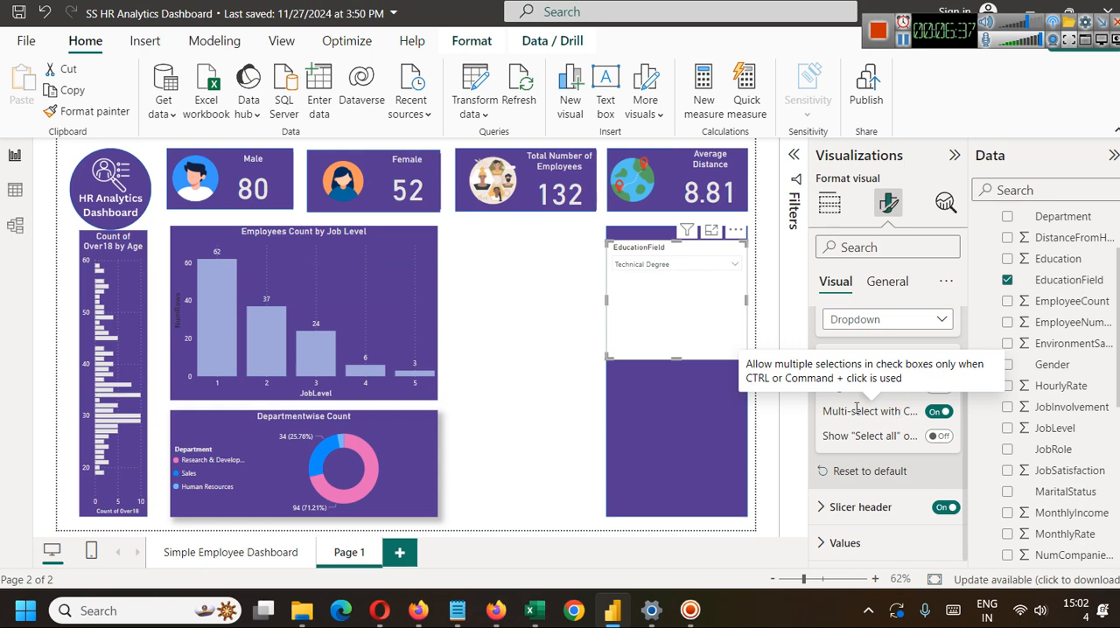
# Add Life Sciences, Marketing, Medical, Other and Human Resources to the Technical Degree selection in the EducationField dropdown.
pyautogui.click(665, 264)
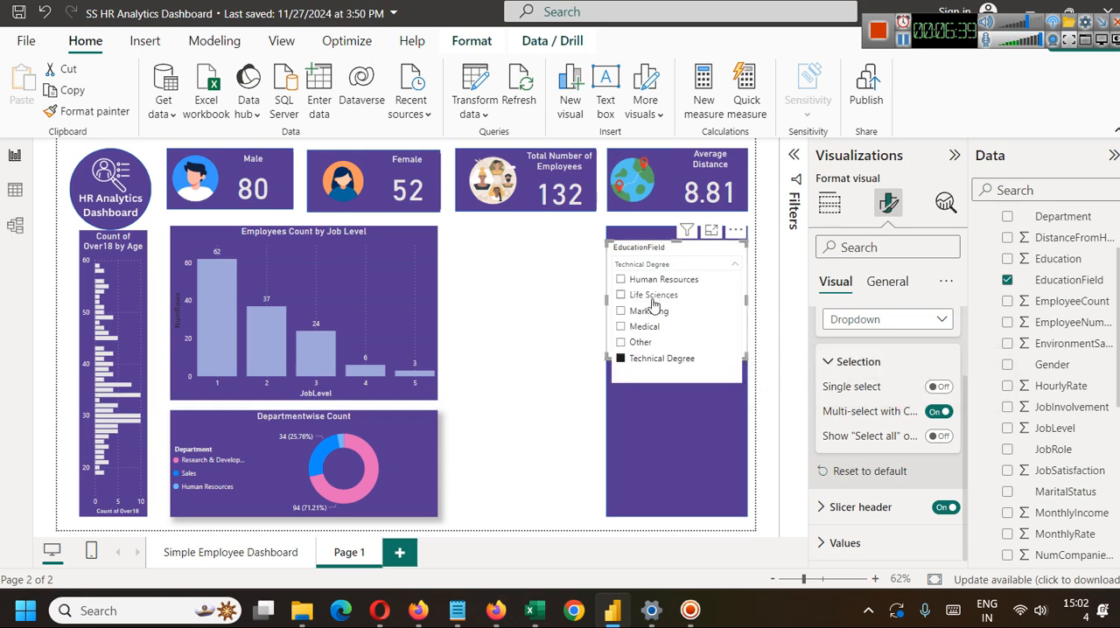
pyautogui.click(621, 296)
pyautogui.click(621, 311)
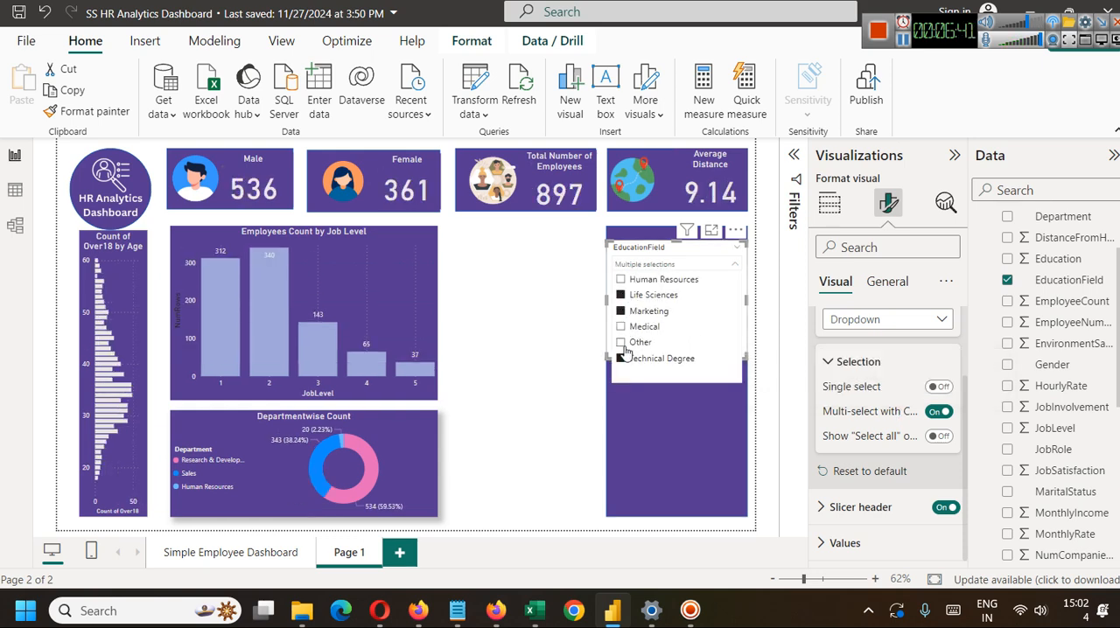
pyautogui.click(621, 326)
pyautogui.click(621, 342)
pyautogui.click(621, 279)
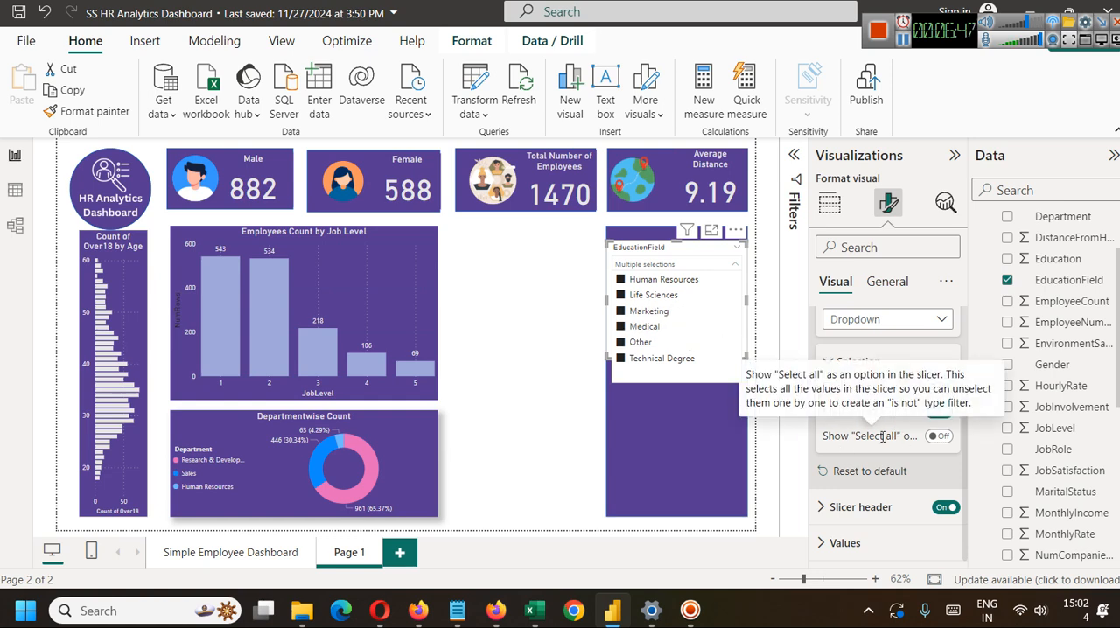
# Turn on the "Select all" option for the EducationField slicer and use it to clear every selected field.
pyautogui.click(933, 440)
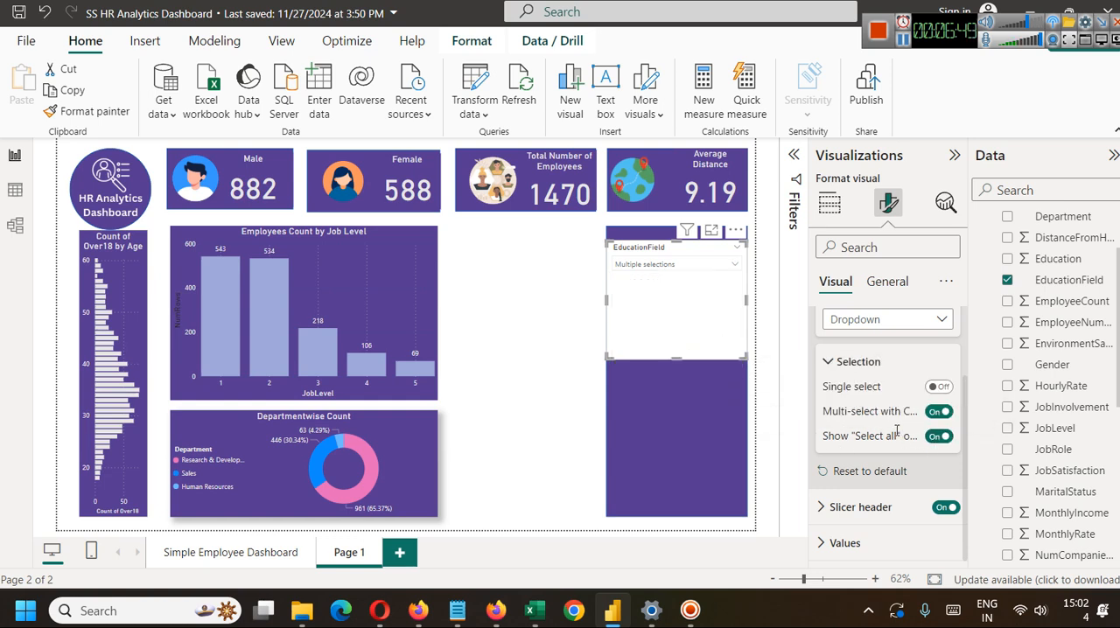
pyautogui.click(713, 266)
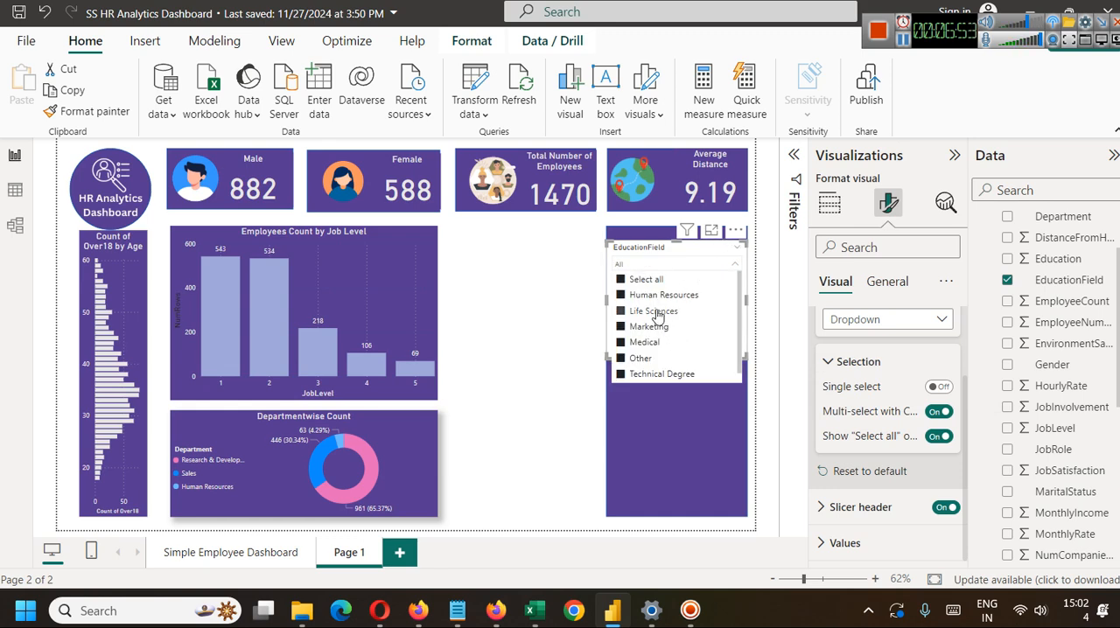
pyautogui.click(618, 281)
# Filter the page by Marketing, Medical and Other in turn, and switch Select all on and off again.
pyautogui.click(620, 326)
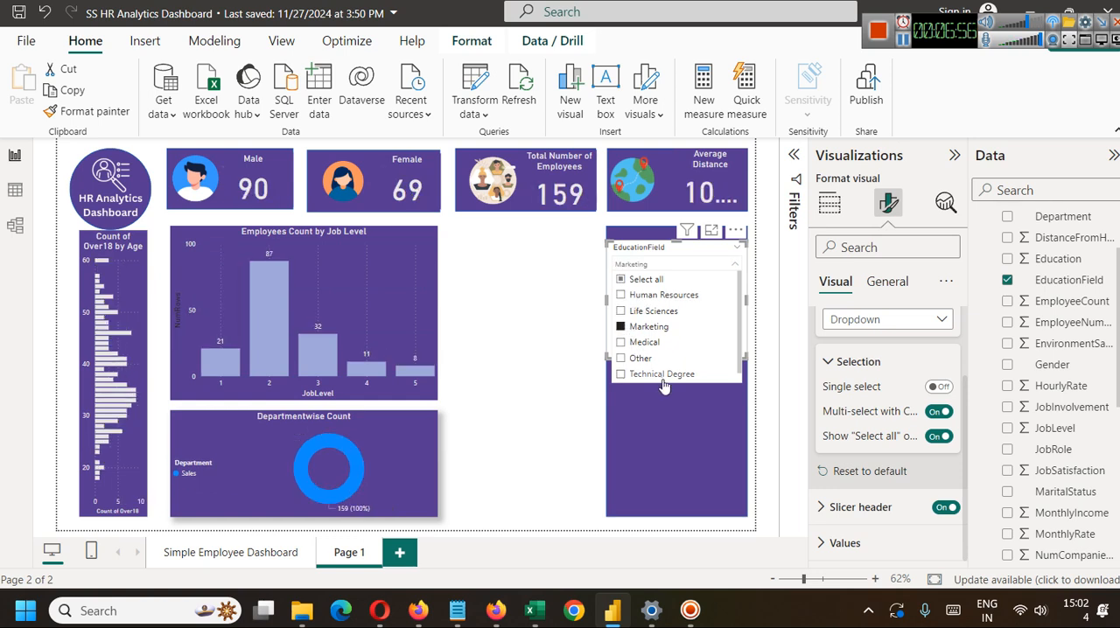
pyautogui.click(620, 342)
pyautogui.click(623, 359)
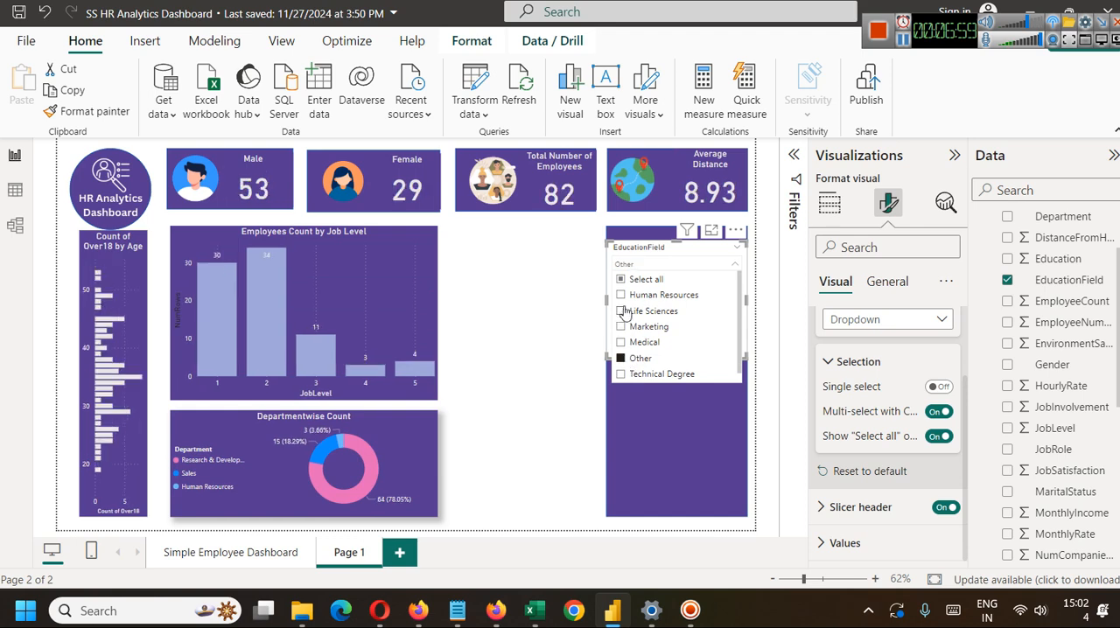
pyautogui.click(621, 280)
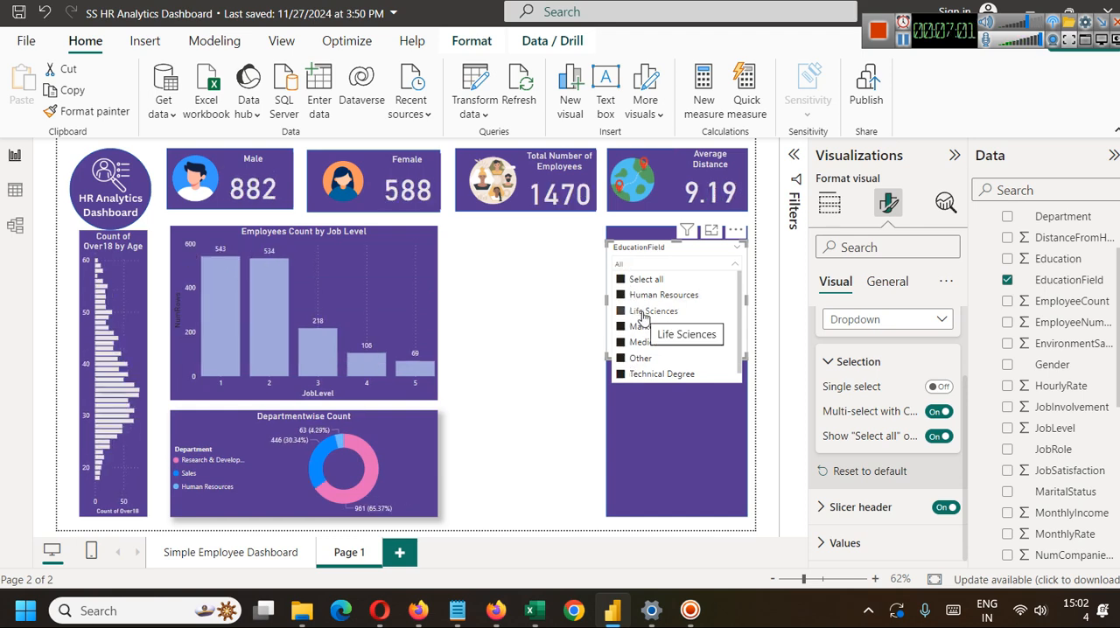
pyautogui.click(619, 280)
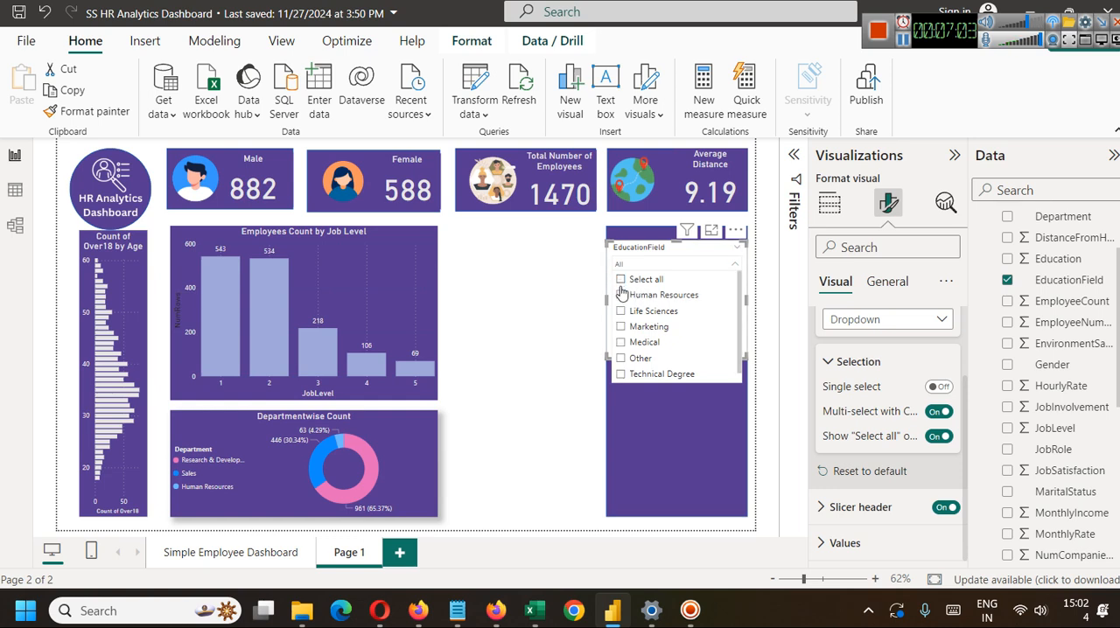
# Test selecting Life Sciences, Medical and Marketing together in the slicer, clear the selection and close the list.
pyautogui.click(621, 312)
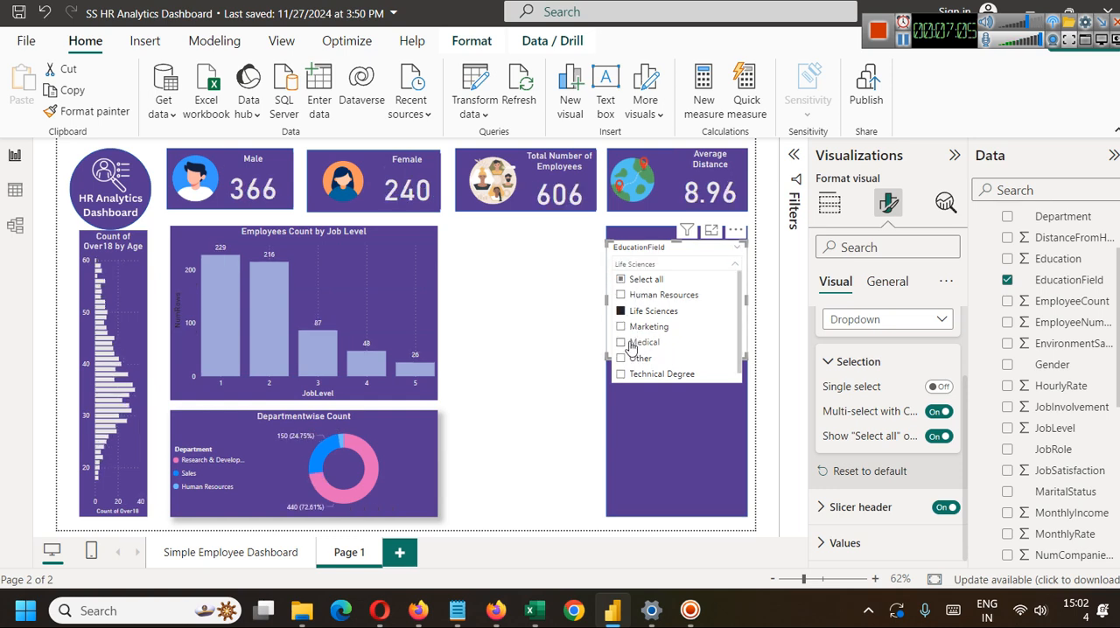
pyautogui.click(622, 343)
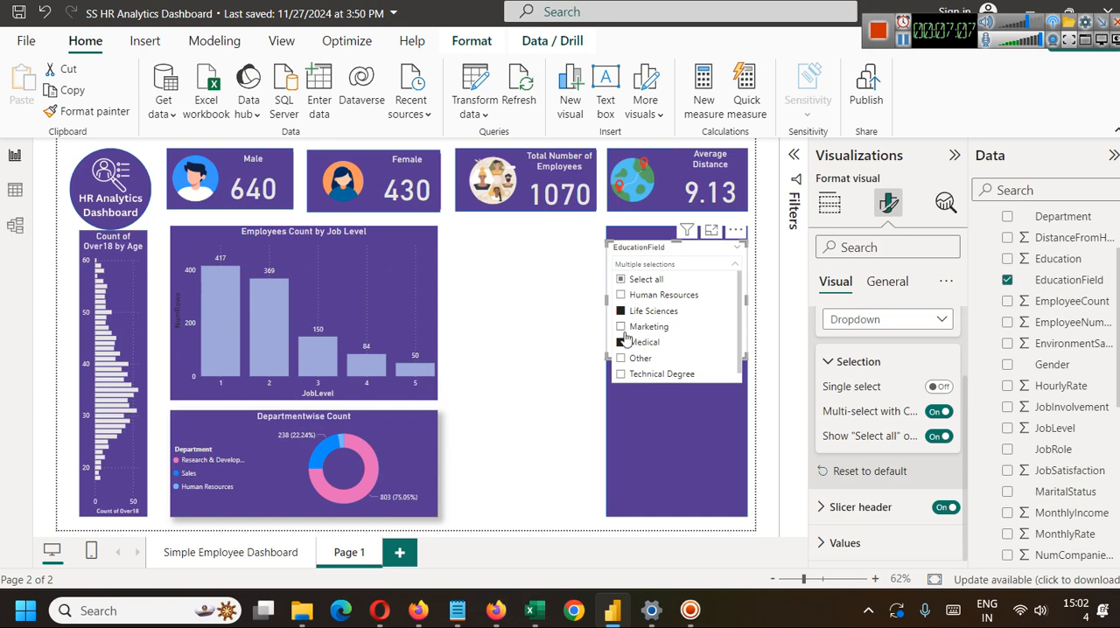
pyautogui.click(621, 328)
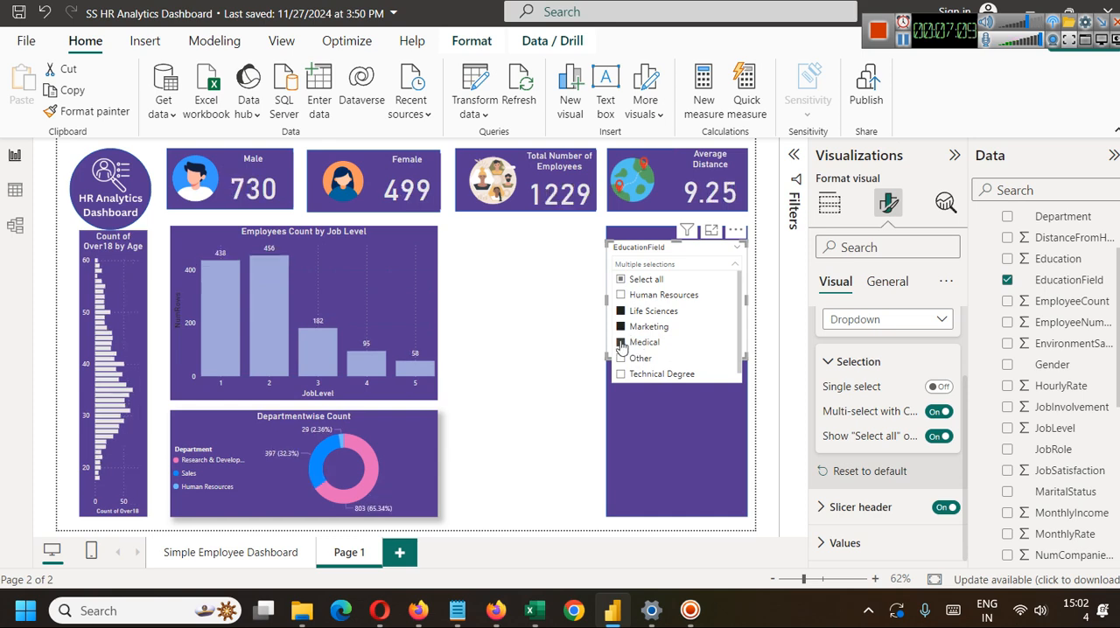
pyautogui.click(622, 343)
pyautogui.click(637, 404)
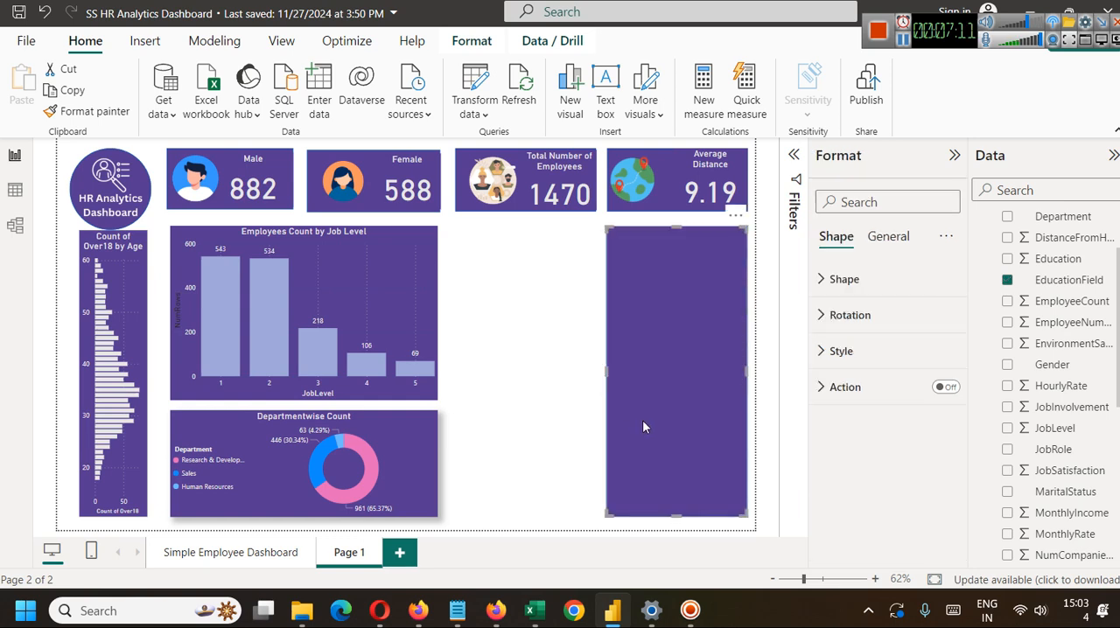
# Reduce the EducationField slicer's height to about 80 so it only fits its header and dropdown box, and check its list.
pyautogui.click(565, 305)
pyautogui.click(659, 270)
pyautogui.click(660, 270)
pyautogui.click(665, 351)
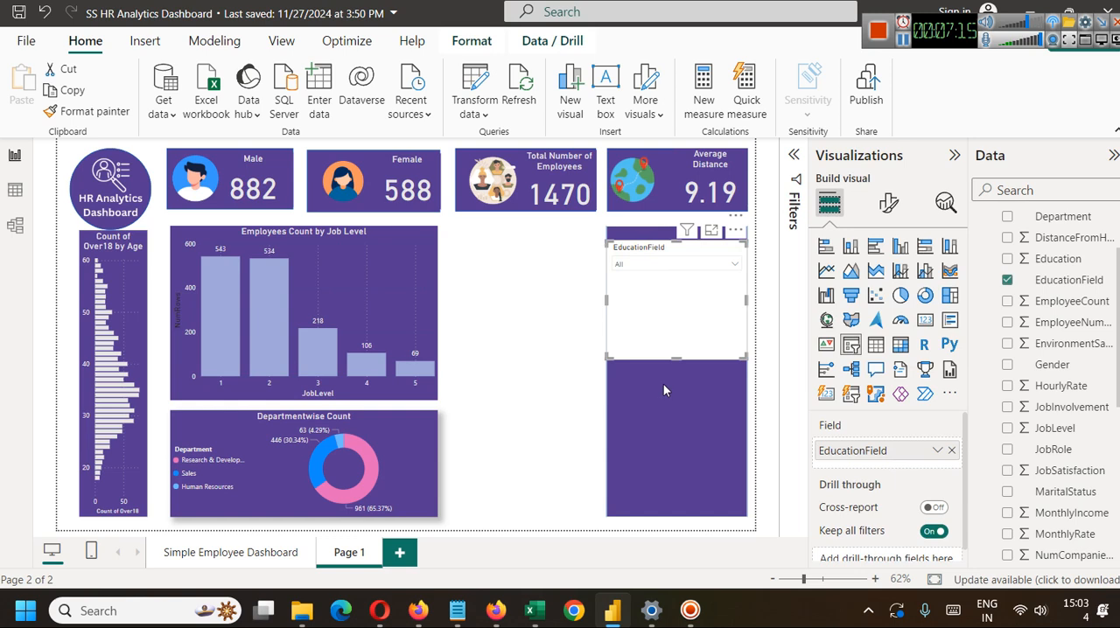
pyautogui.moveTo(684, 360); pyautogui.dragTo(676, 283)
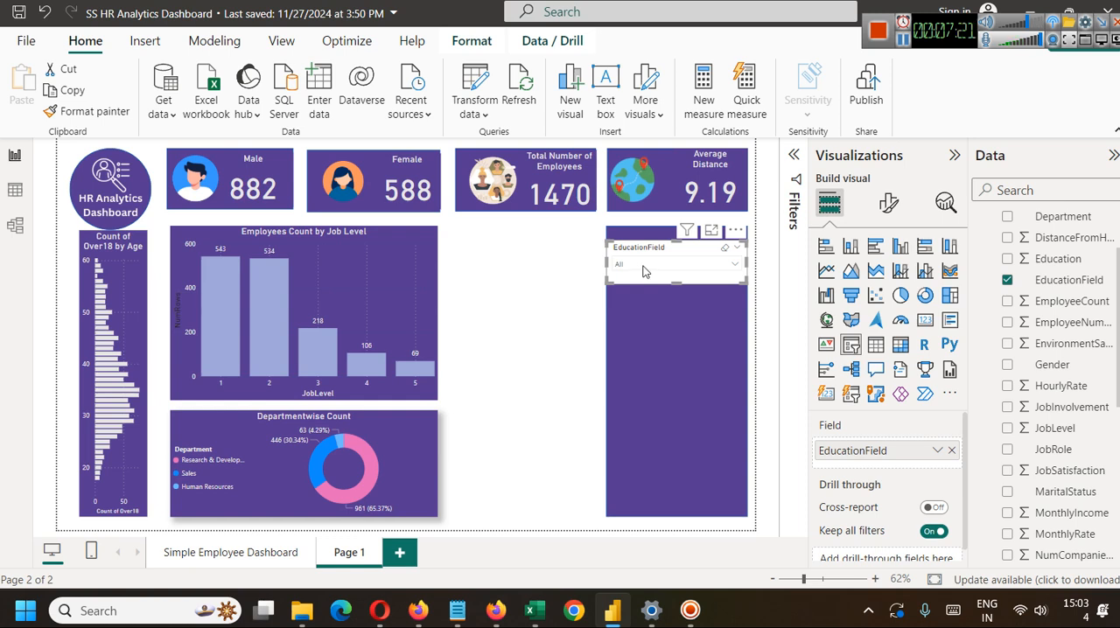
pyautogui.click(644, 265)
pyautogui.click(645, 266)
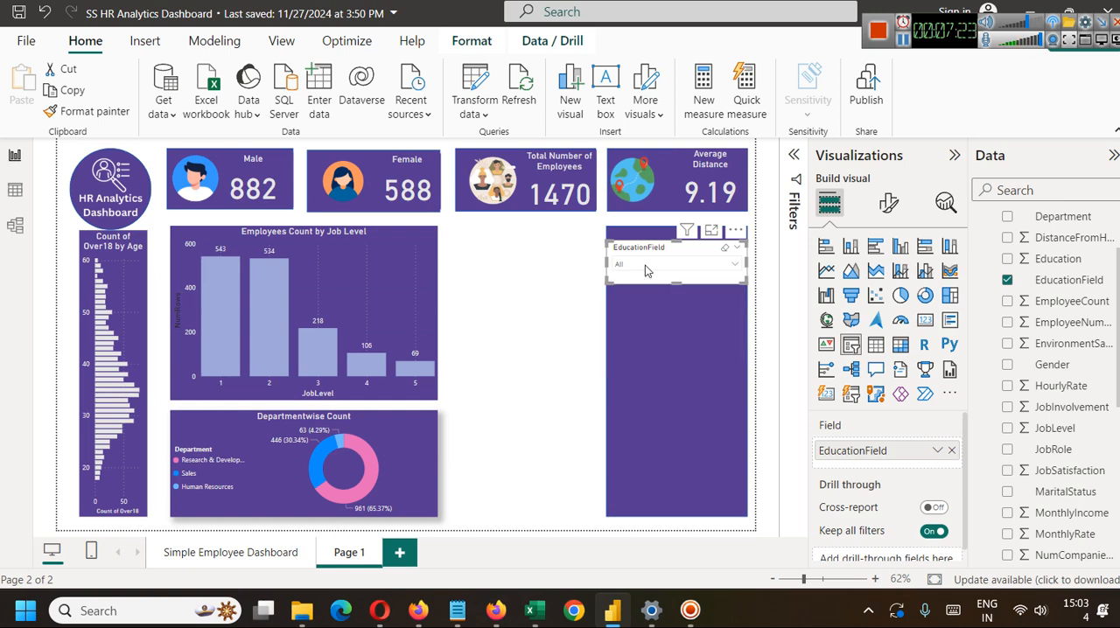
# Set the font of the EducationField slicer's values to size 15 and bold, checking the dropdown list.
pyautogui.click(889, 203)
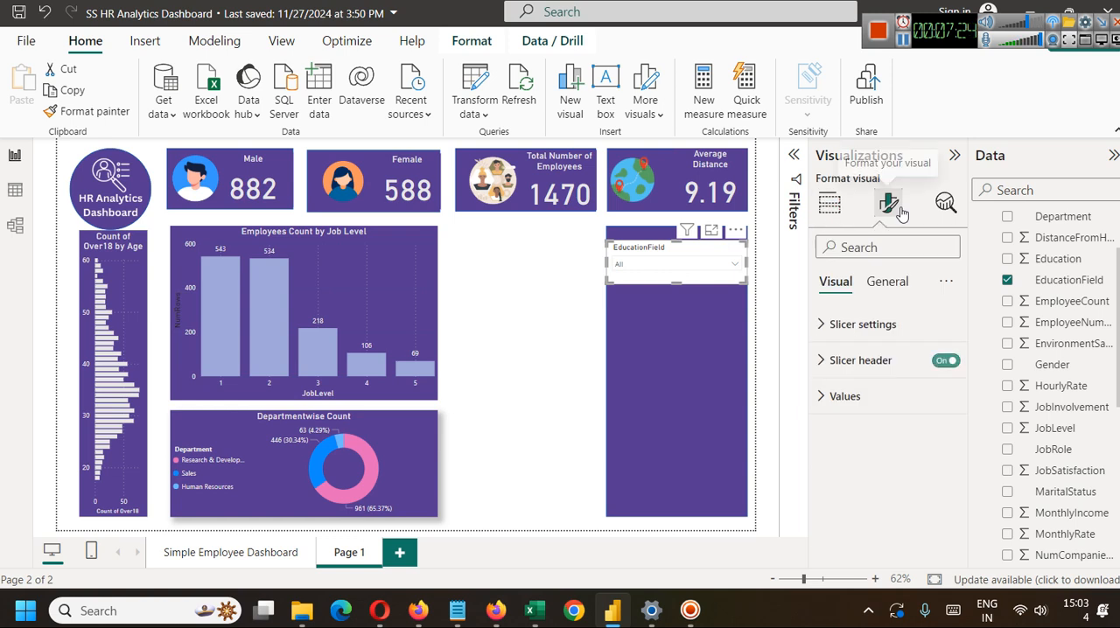
pyautogui.click(869, 396)
pyautogui.scroll(-1, 874, 459)
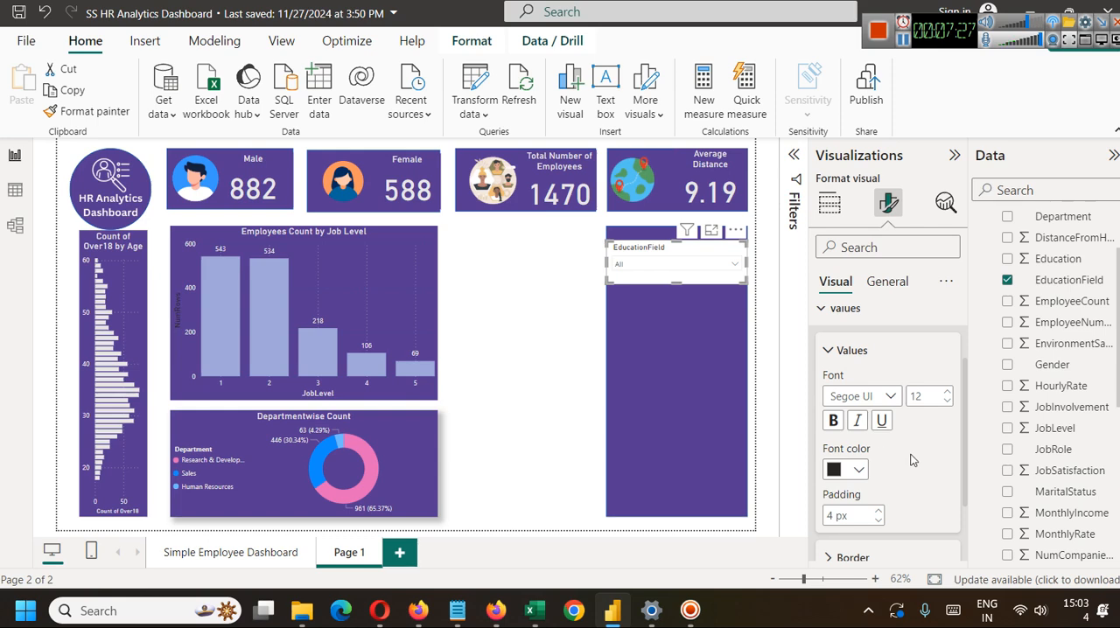
pyautogui.click(945, 393)
pyautogui.click(705, 266)
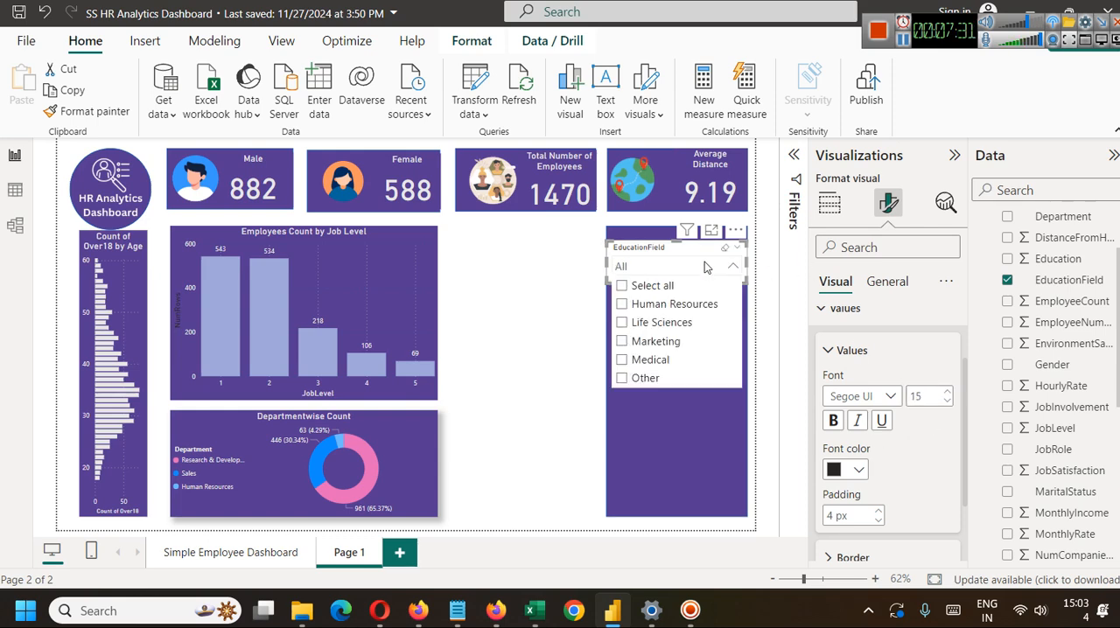
pyautogui.click(705, 267)
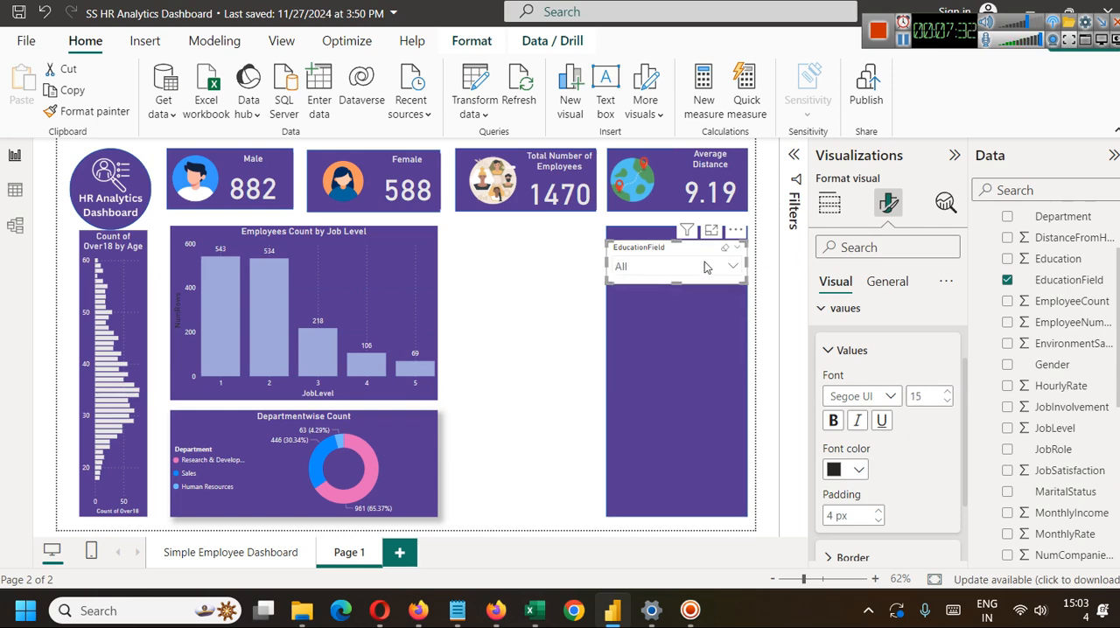
pyautogui.click(833, 422)
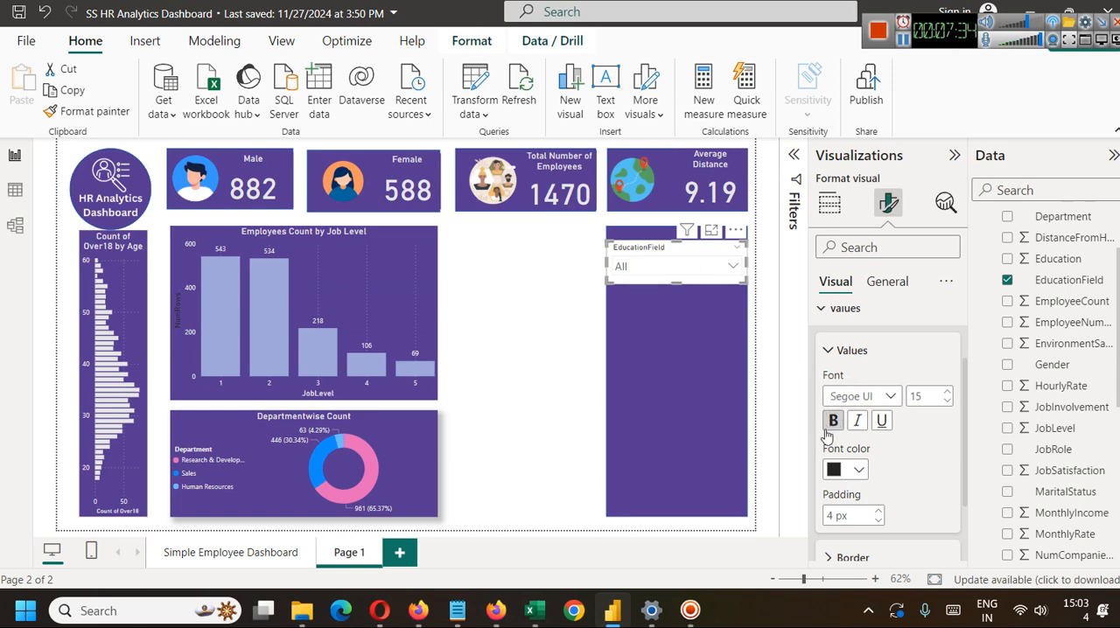
pyautogui.click(676, 268)
pyautogui.click(676, 271)
# Set the padding of the slicer's values to 12 px and check the spacing in the dropdown list.
pyautogui.scroll(-2, 902, 436)
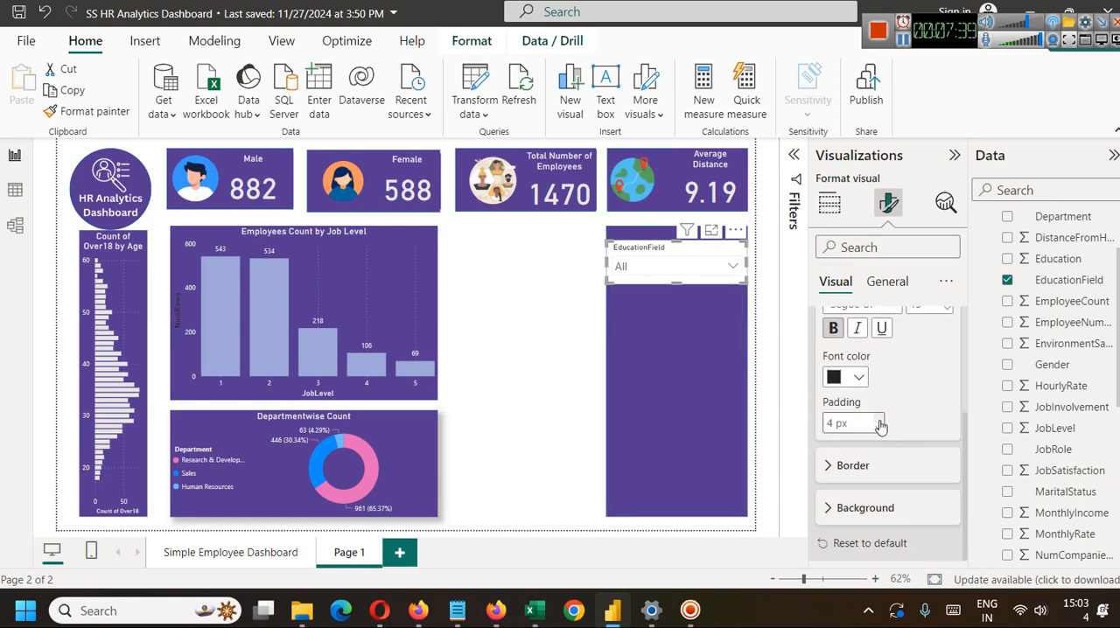
pyautogui.click(877, 420)
pyautogui.click(876, 420)
pyautogui.click(877, 420)
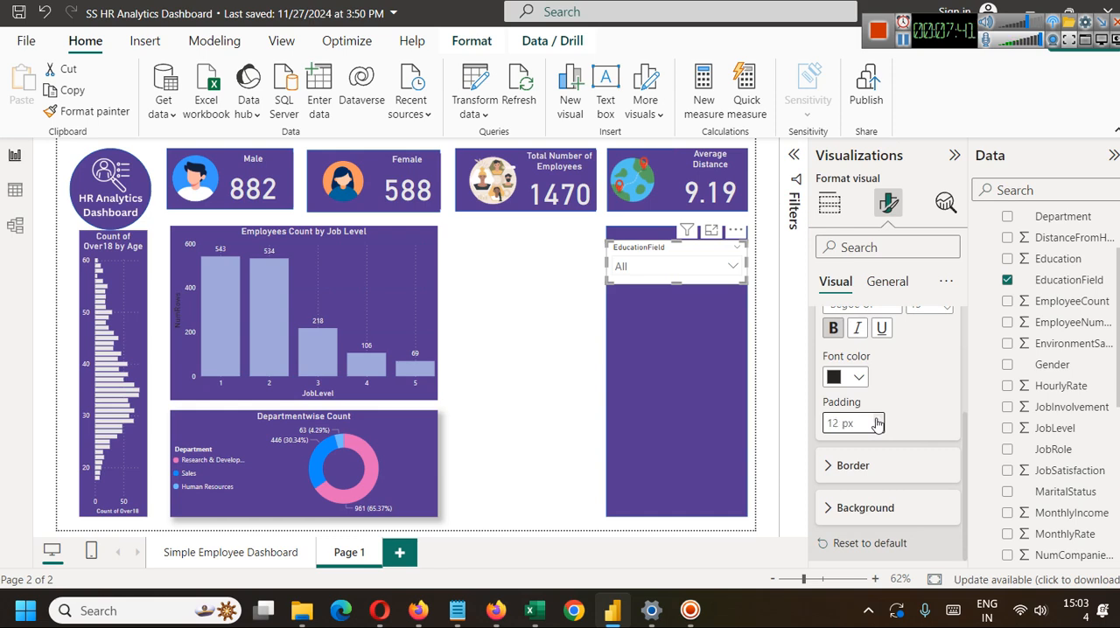
pyautogui.click(674, 271)
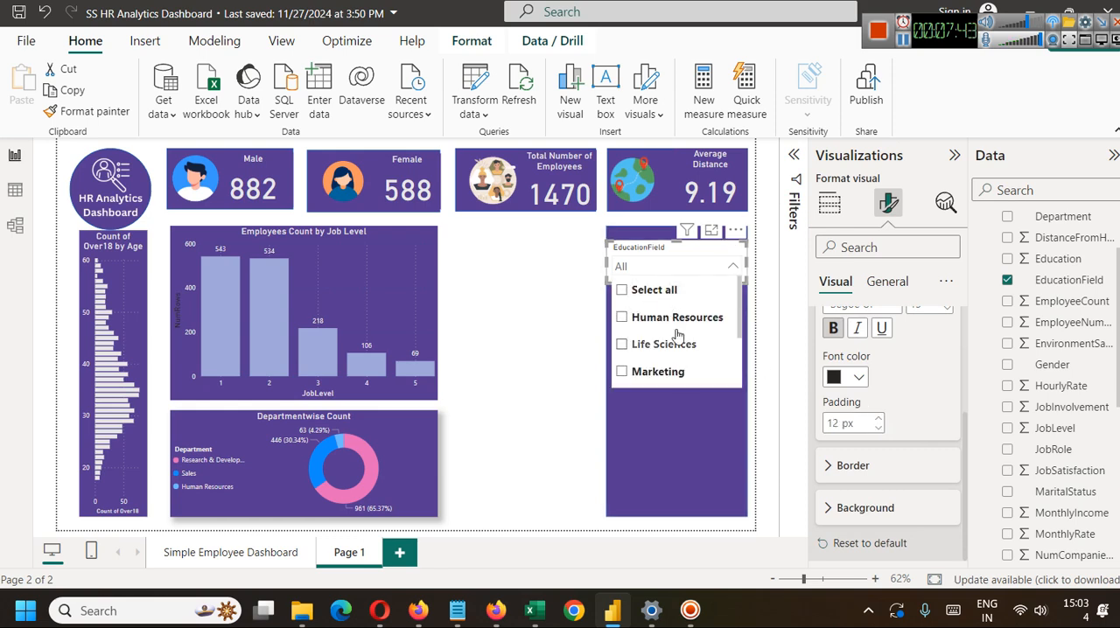
pyautogui.scroll(-2, 696, 346)
pyautogui.scroll(2, 693, 335)
pyautogui.click(600, 333)
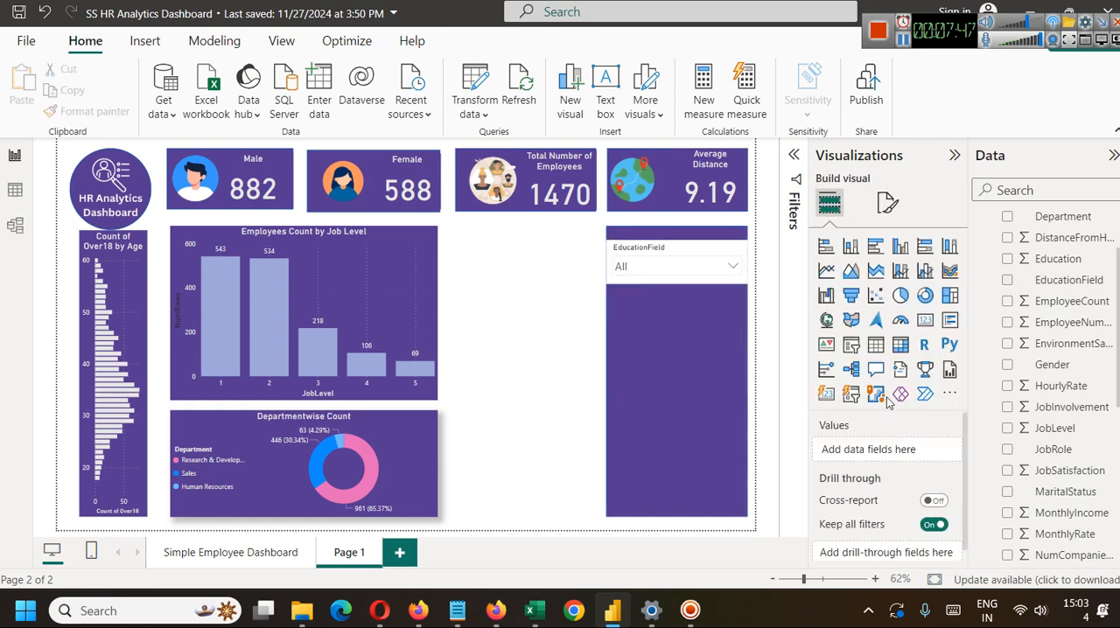
# Set the font of the EducationField slicer's header to size 16 and bold.
pyautogui.click(693, 282)
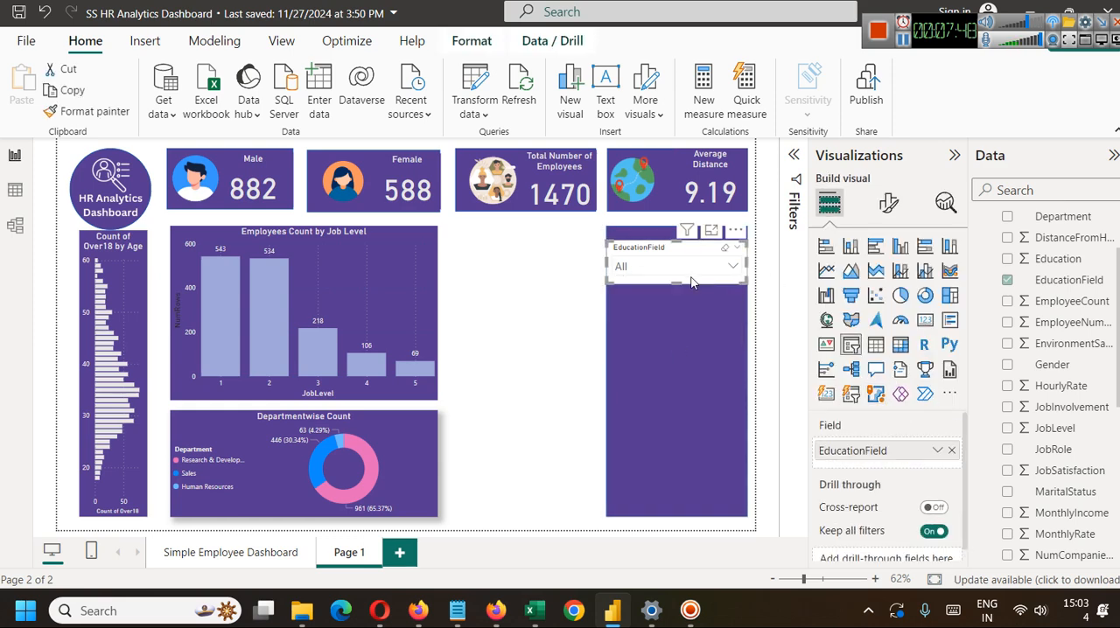
pyautogui.click(891, 203)
pyautogui.click(888, 282)
pyautogui.click(900, 323)
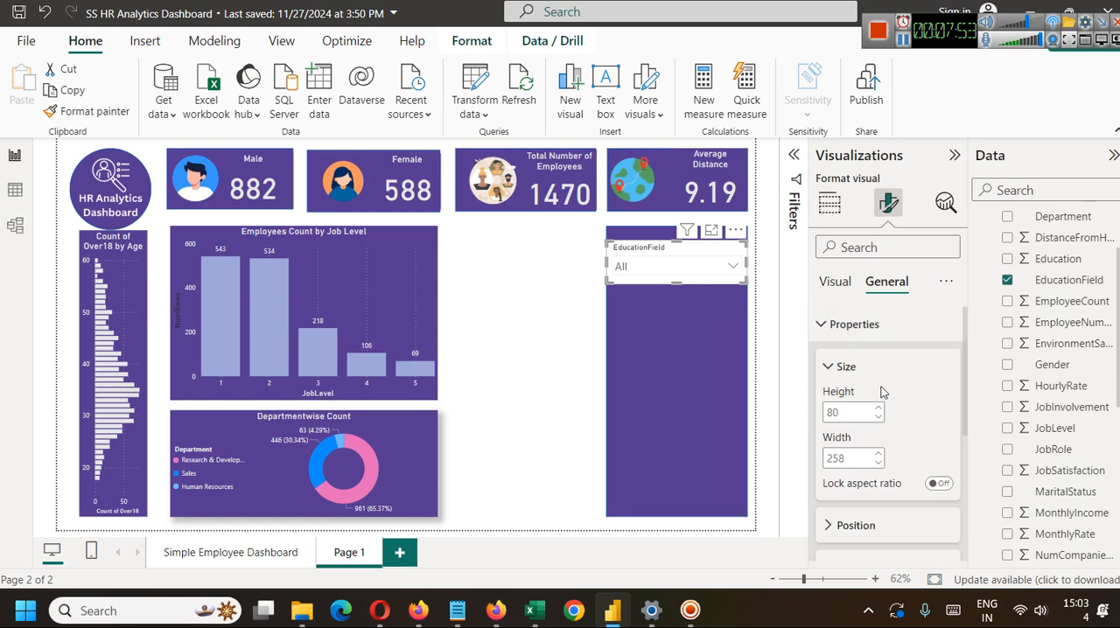
pyautogui.click(823, 328)
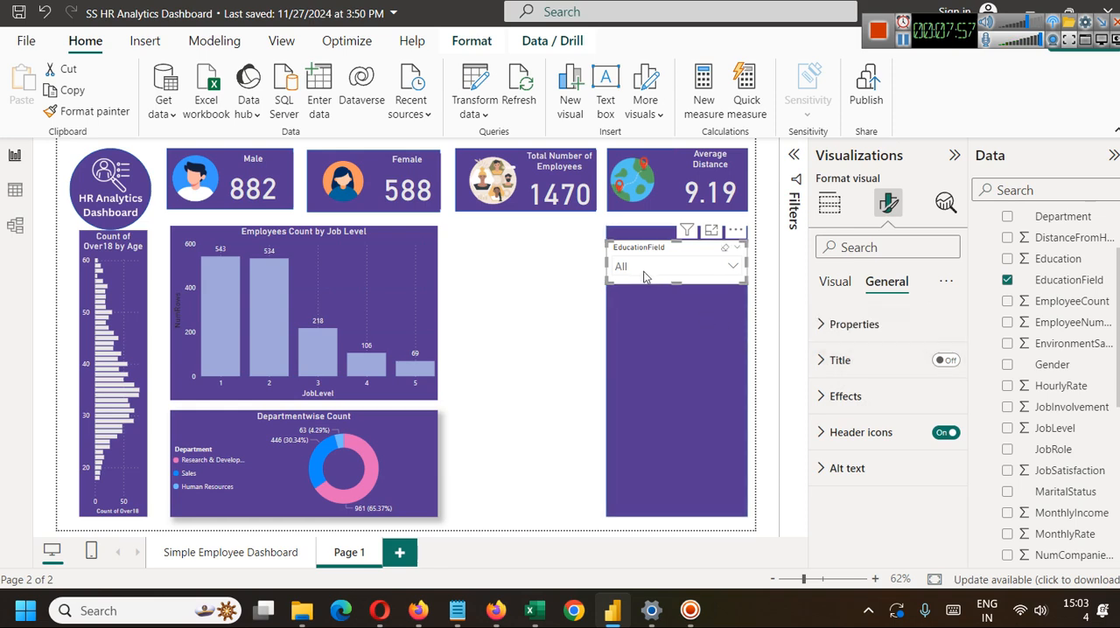
pyautogui.click(833, 281)
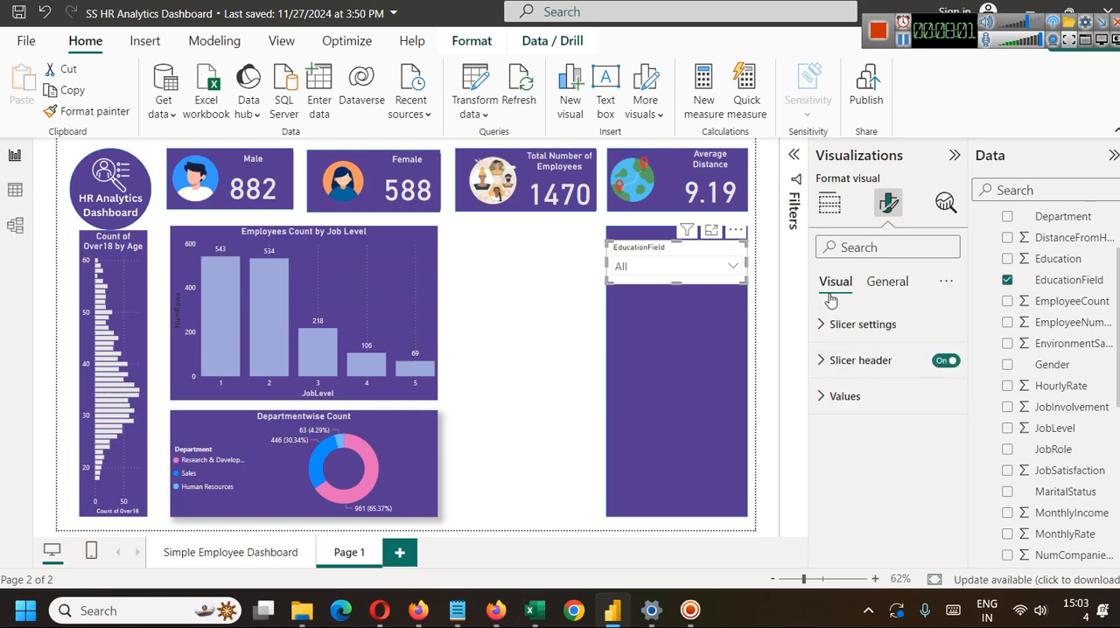
pyautogui.click(818, 324)
pyautogui.scroll(-1, 902, 421)
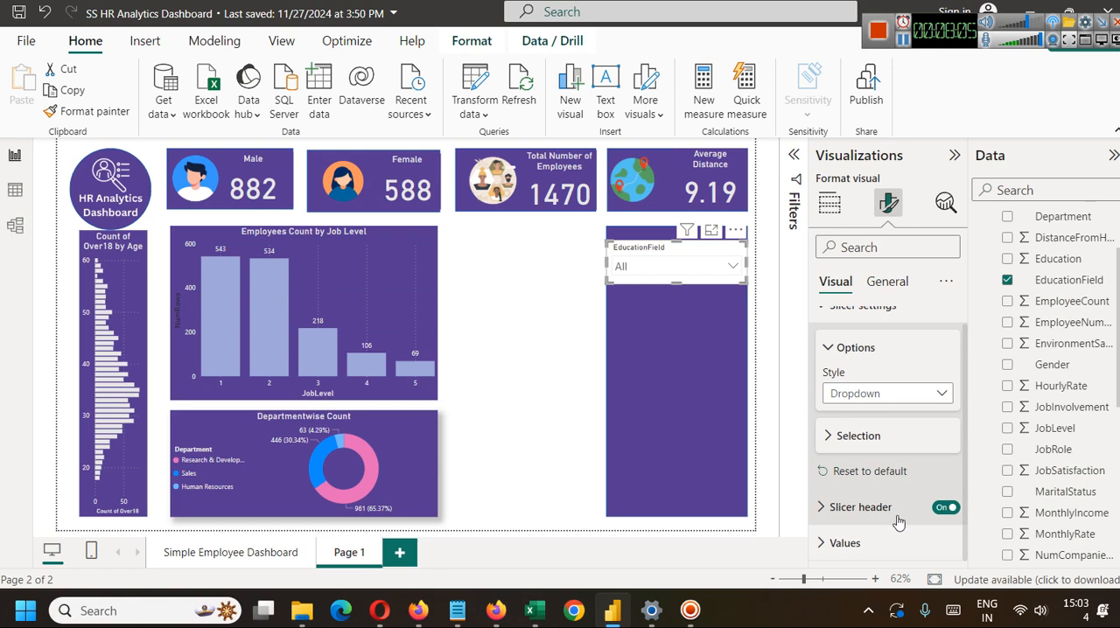
pyautogui.click(829, 509)
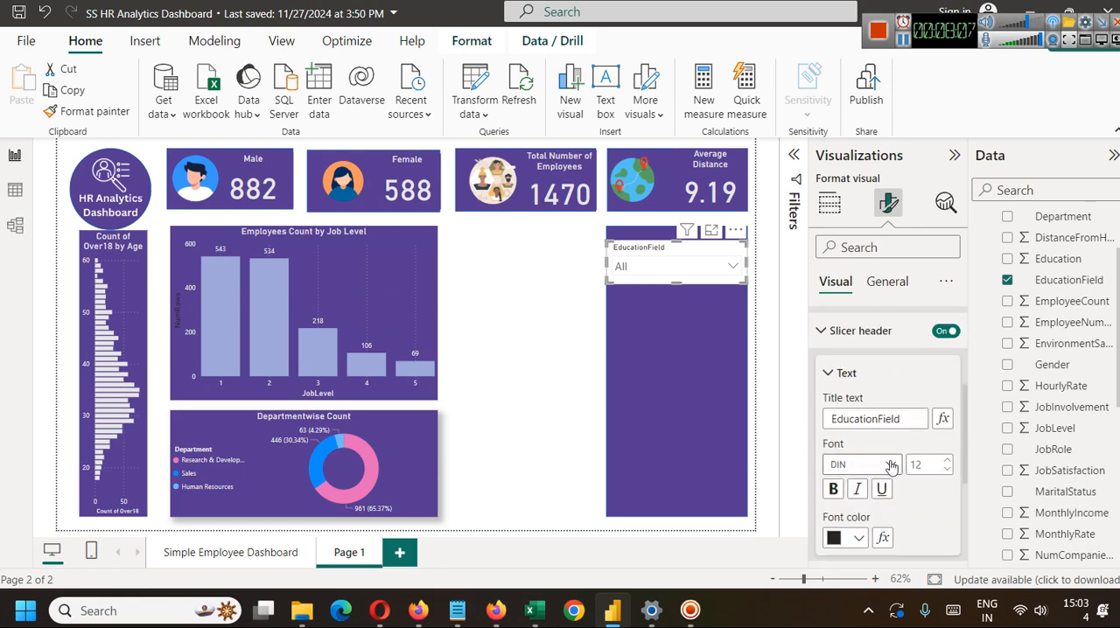
pyautogui.scroll(-3, 891, 462)
pyautogui.scroll(2, 875, 433)
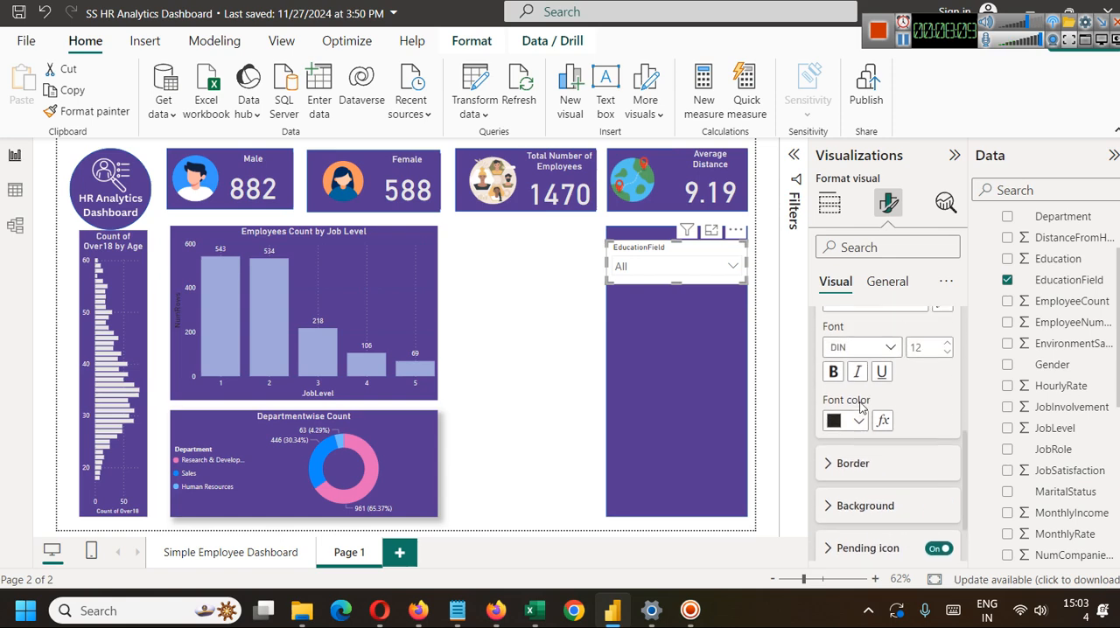
pyautogui.scroll(1, 865, 419)
pyautogui.click(945, 462)
pyautogui.click(945, 462)
pyautogui.click(944, 462)
pyautogui.click(945, 462)
pyautogui.click(834, 490)
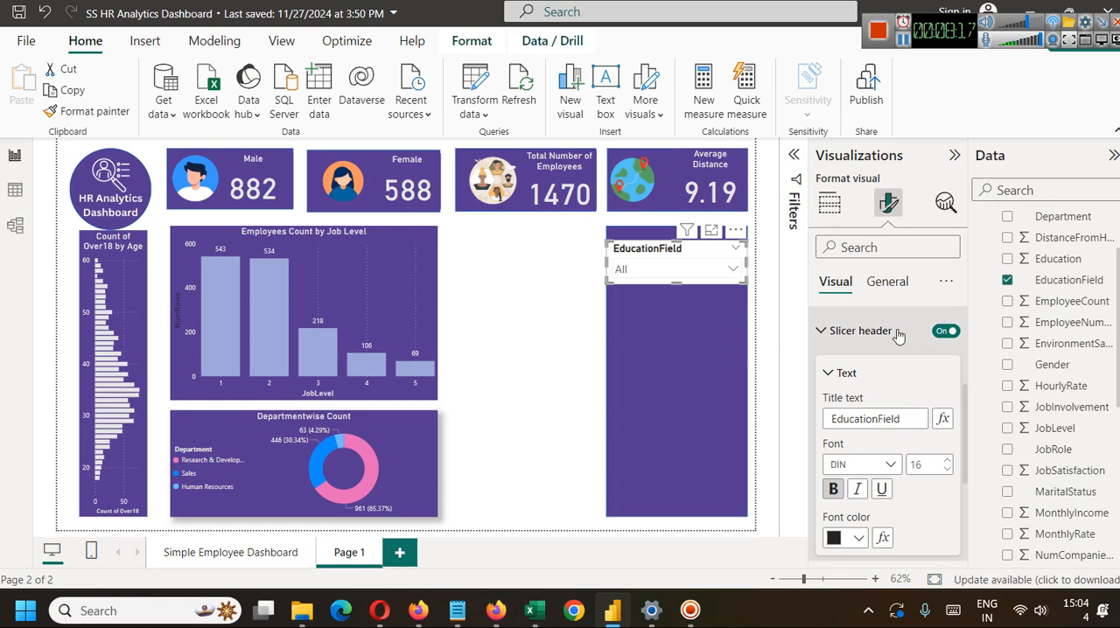
pyautogui.click(861, 339)
# Turn on the shadow effect for the EducationField slicer.
pyautogui.click(885, 281)
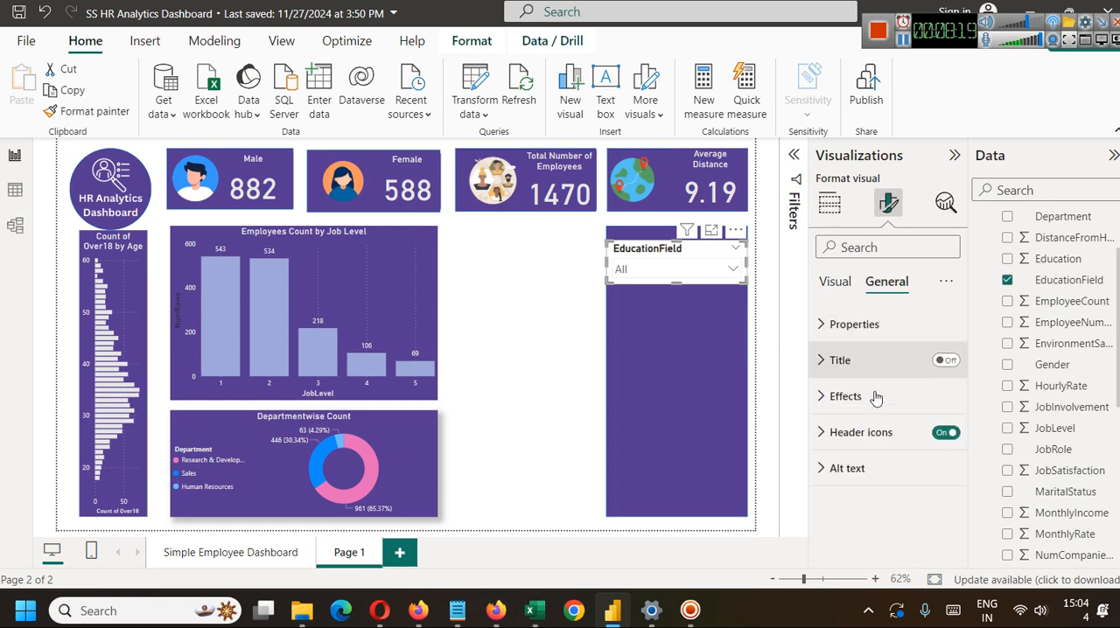
pyautogui.click(838, 397)
pyautogui.scroll(-2, 871, 446)
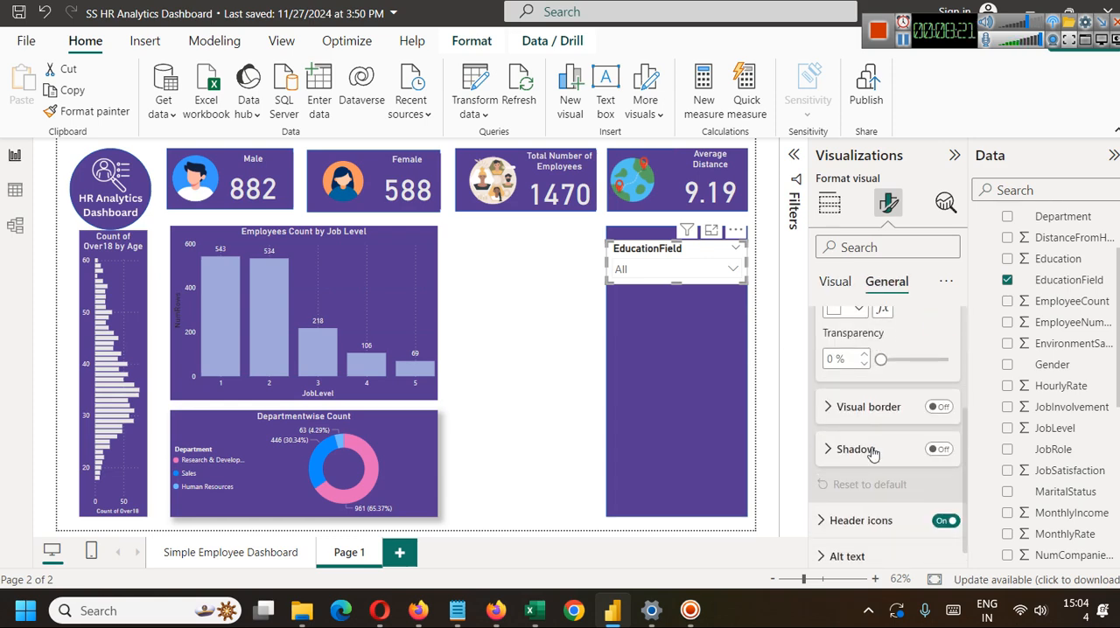
pyautogui.click(936, 449)
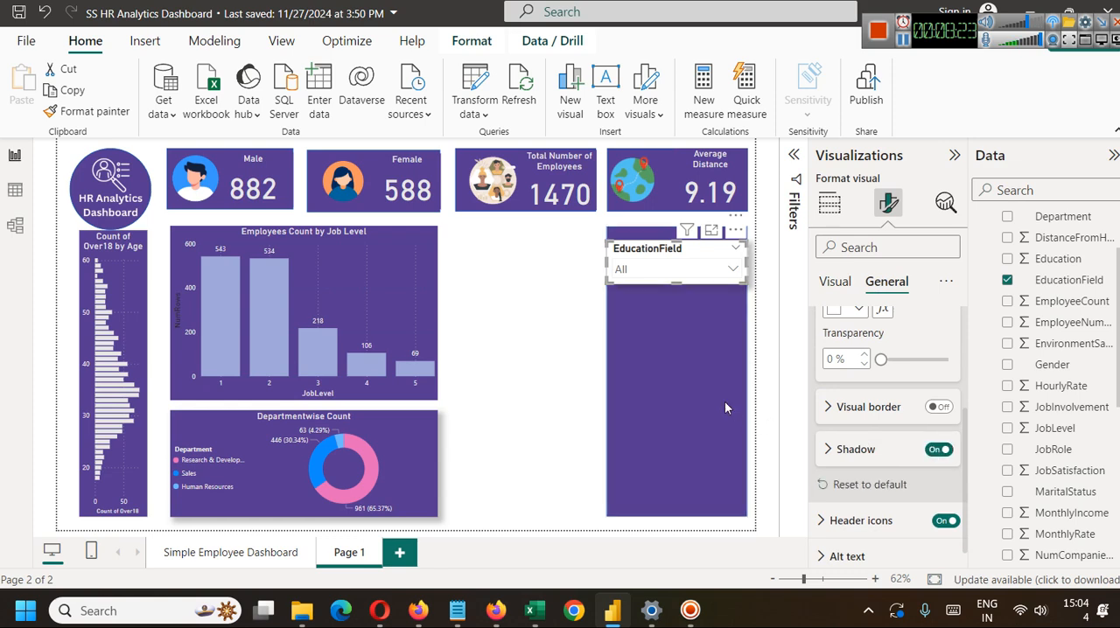
pyautogui.click(546, 359)
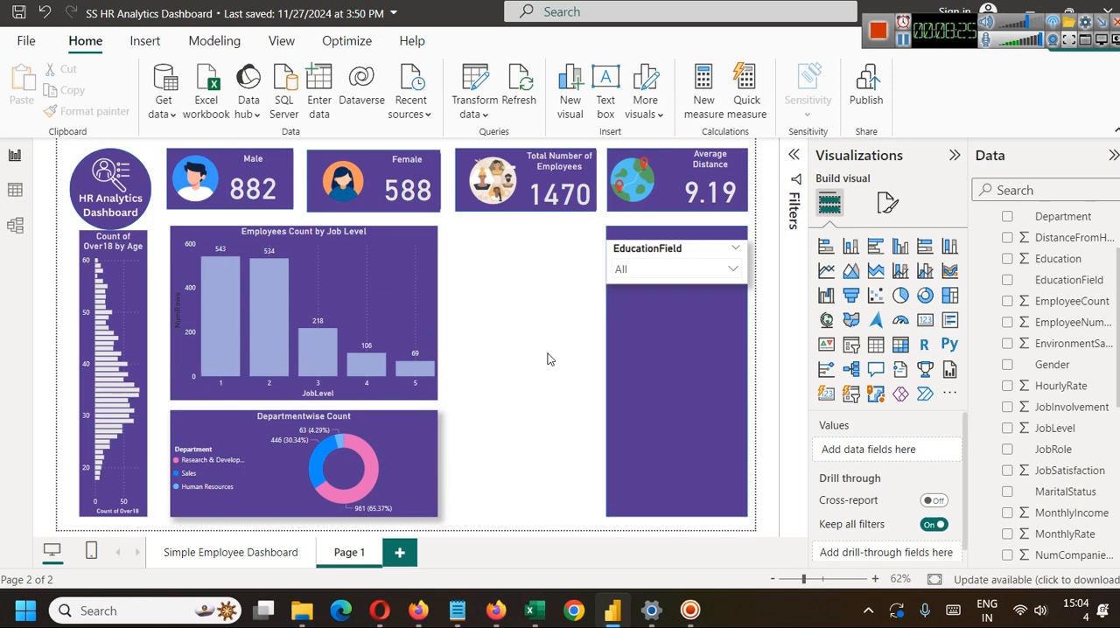
# Narrow the EducationField slicer slightly and centre it horizontally so the purple panel shows evenly on both sides.
pyautogui.click(735, 269)
pyautogui.click(737, 270)
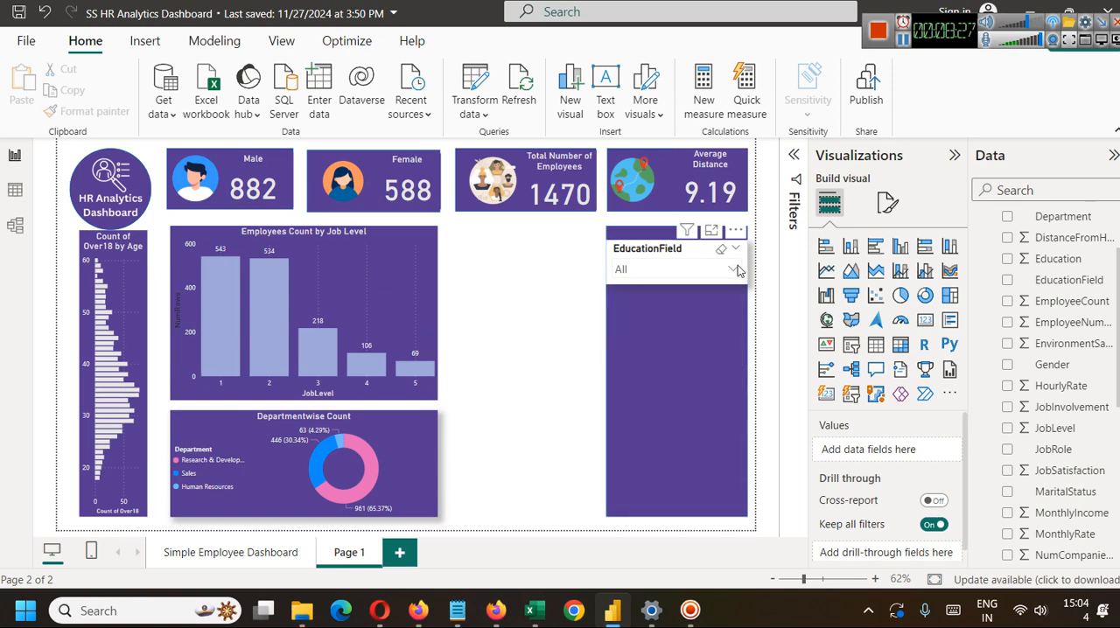
pyautogui.click(743, 278)
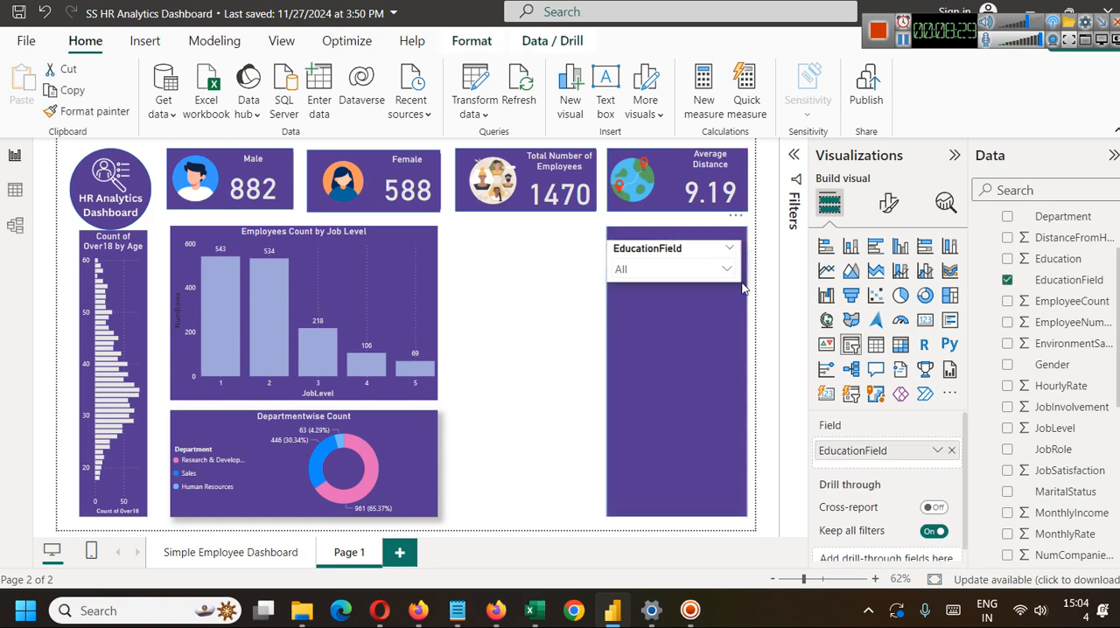
pyautogui.click(701, 324)
pyautogui.click(501, 324)
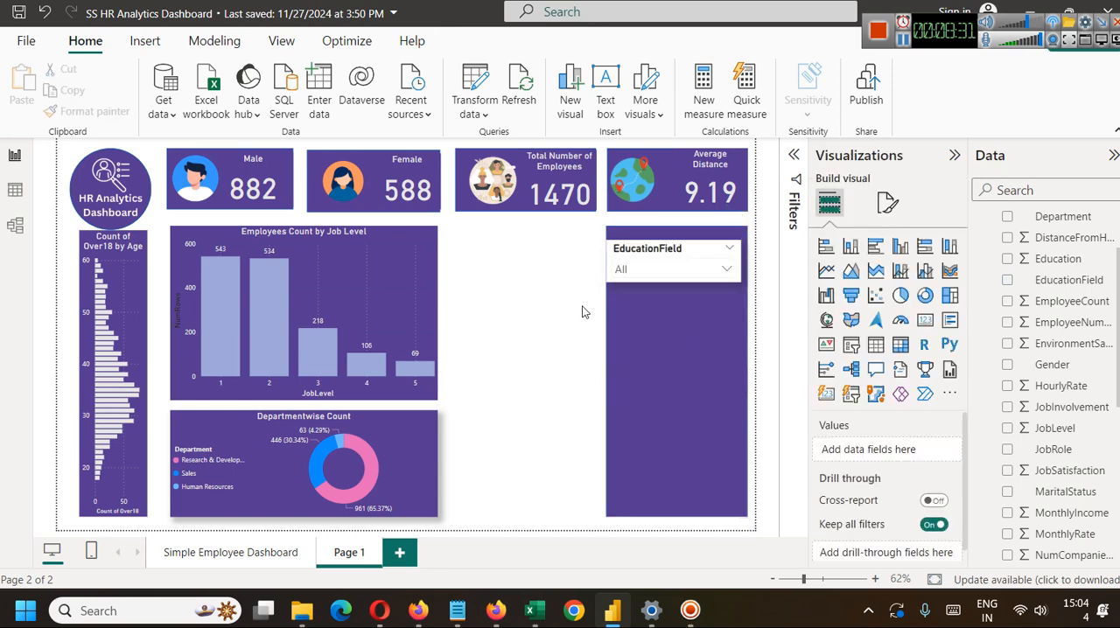
pyautogui.click(650, 269)
pyautogui.click(622, 255)
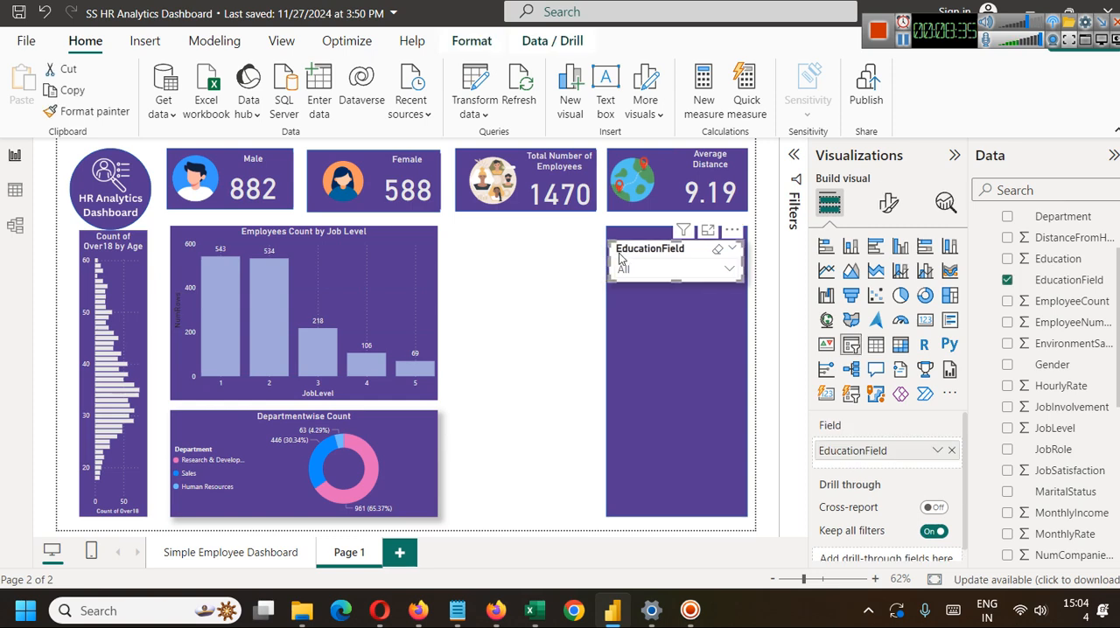
pyautogui.click(549, 340)
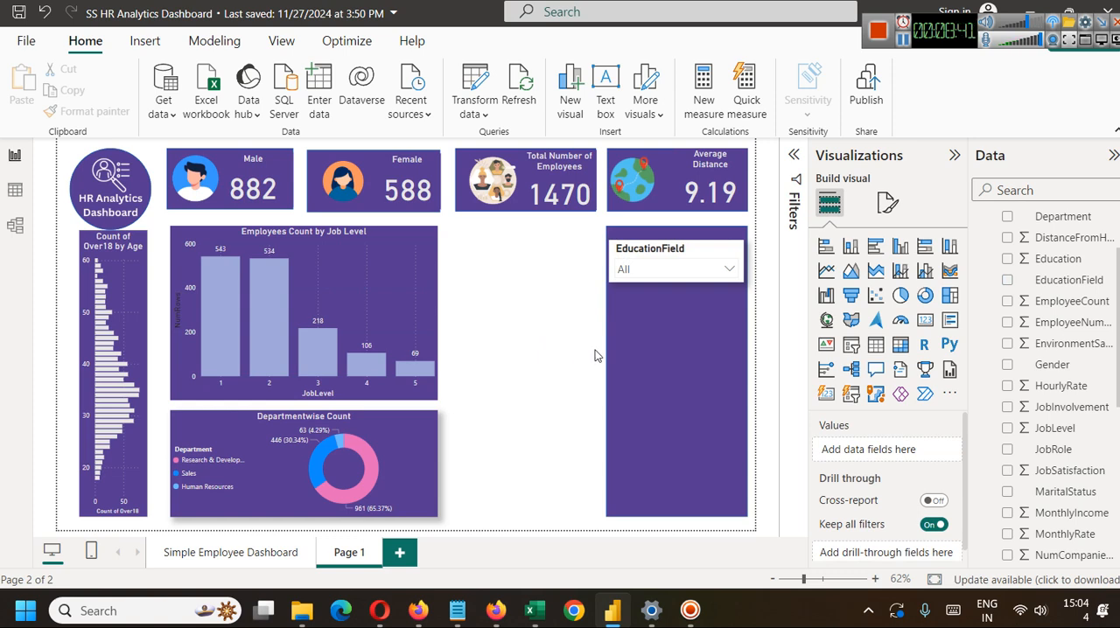
# Check the EducationField slicer's dropdown list and place a copy of the slicer directly below it in the purple panel.
pyautogui.click(681, 265)
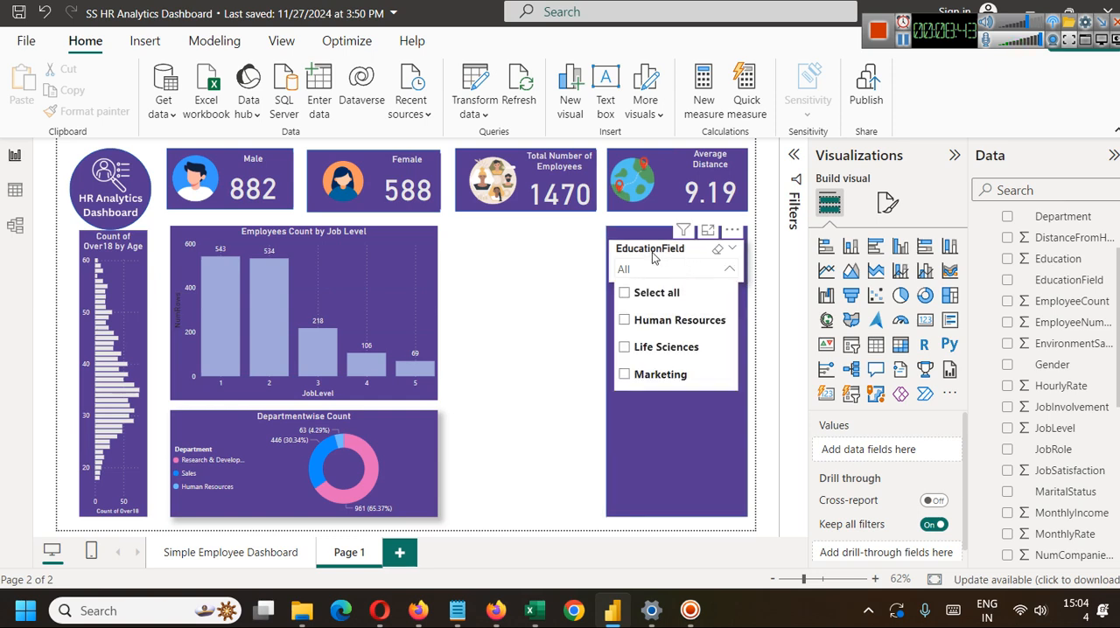
pyautogui.click(653, 255)
pyautogui.hotkey('ctrl', 'c')
pyautogui.hotkey('ctrl', 'v')
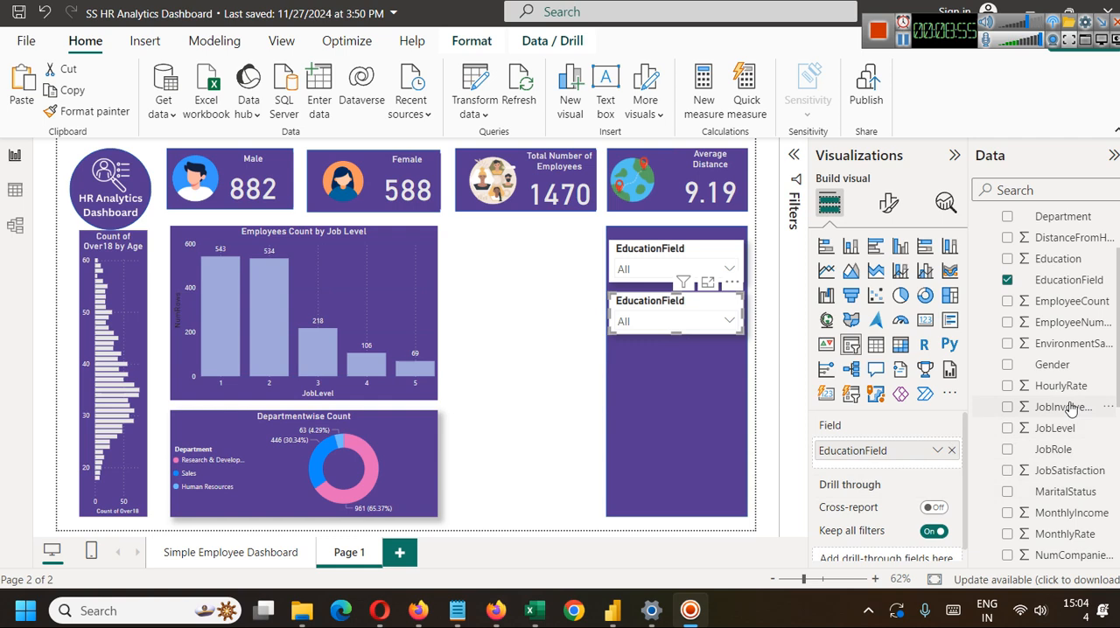
# Replace the EducationField field in the copied slicer with Education, checking the Education column in the table data.
pyautogui.scroll(1, 1078, 400)
pyautogui.scroll(2, 1078, 400)
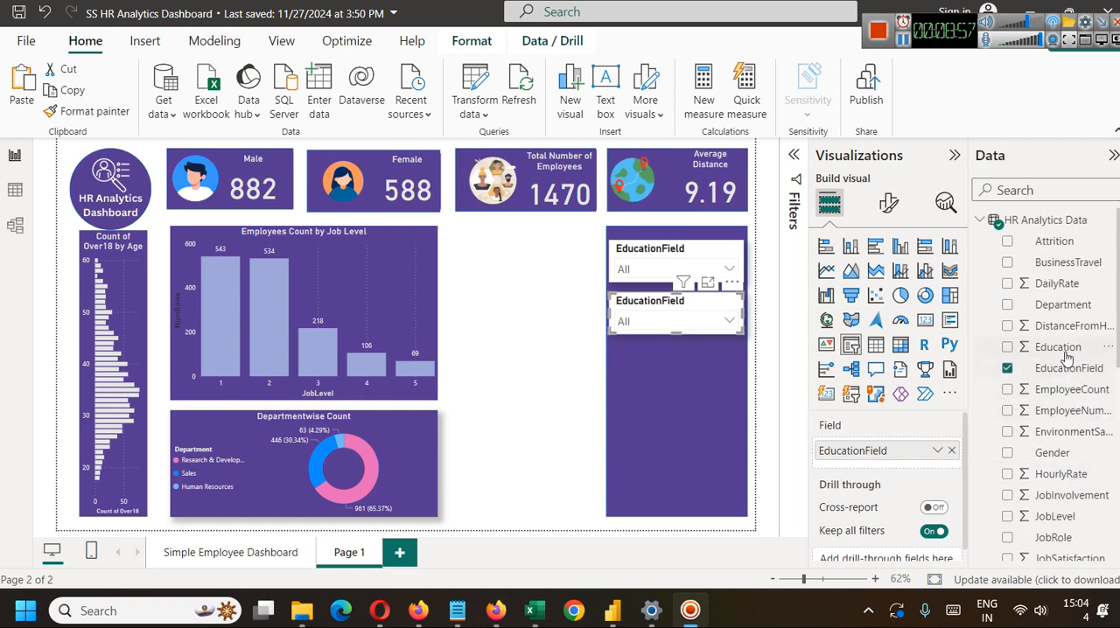
pyautogui.click(950, 450)
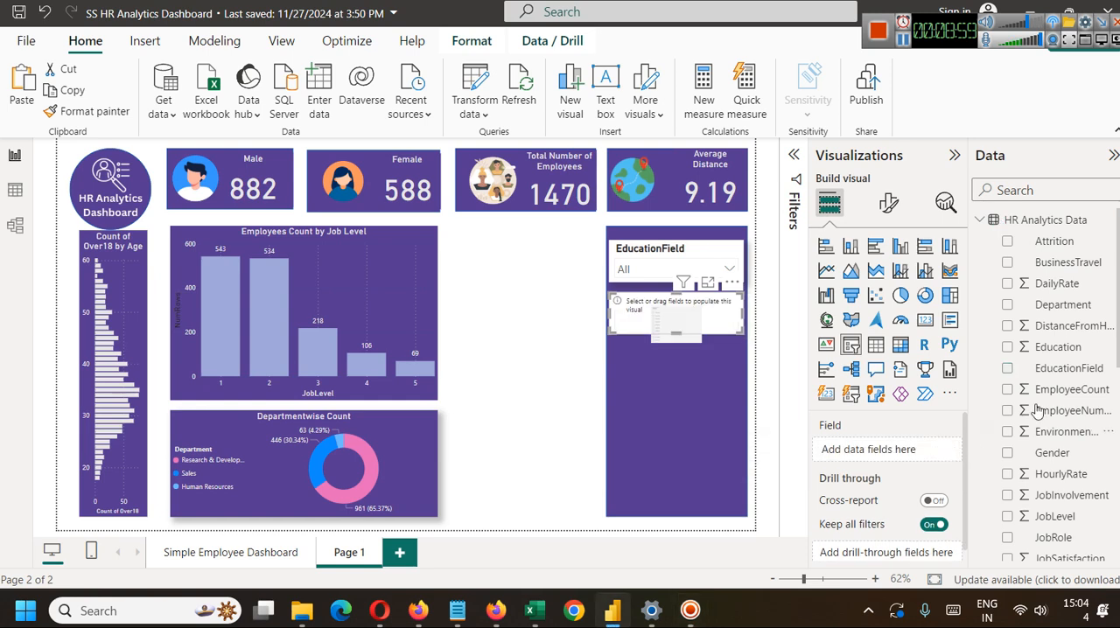
pyautogui.click(15, 190)
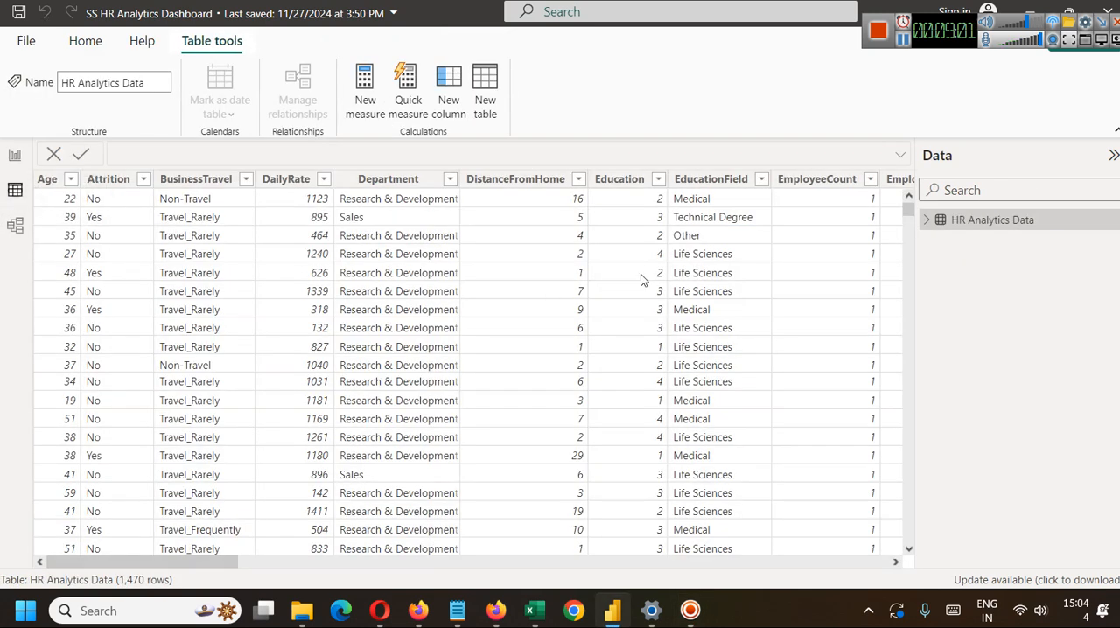
pyautogui.click(14, 156)
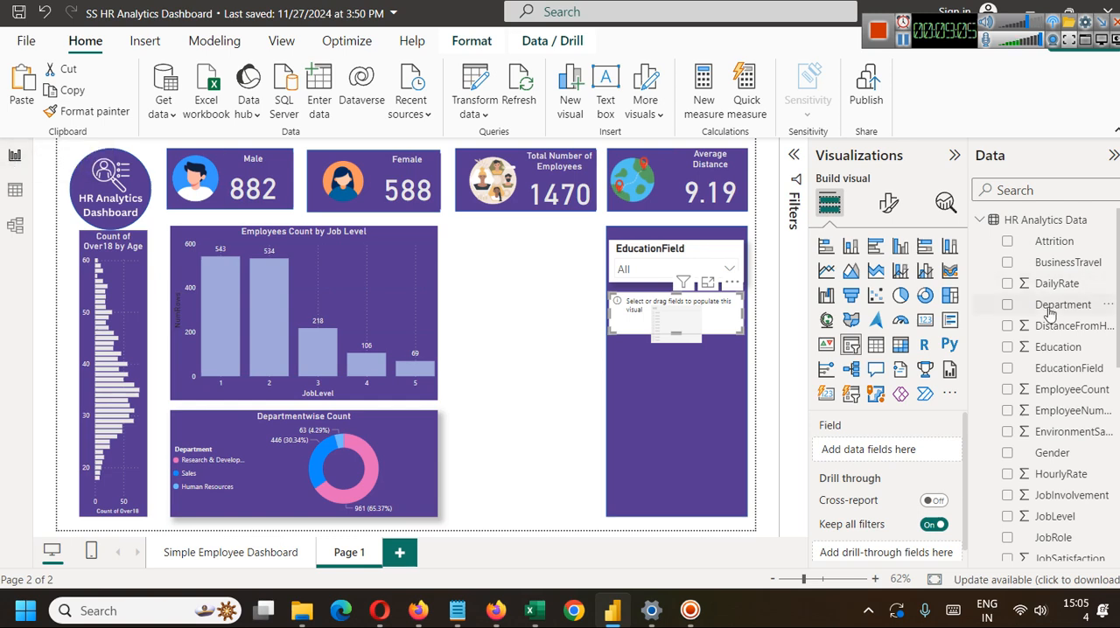
pyautogui.moveTo(1057, 347); pyautogui.dragTo(705, 317)
# Test the Education slicer by filtering the report to 5, and examine the Employees Count by Job Level chart.
pyautogui.click(717, 330)
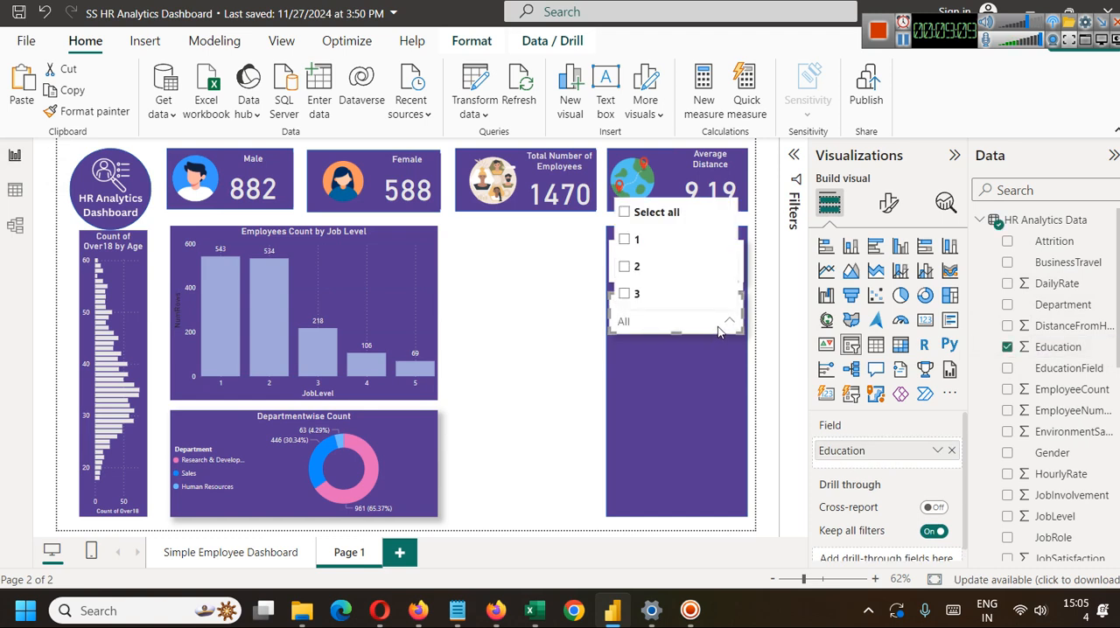
pyautogui.scroll(-2, 634, 282)
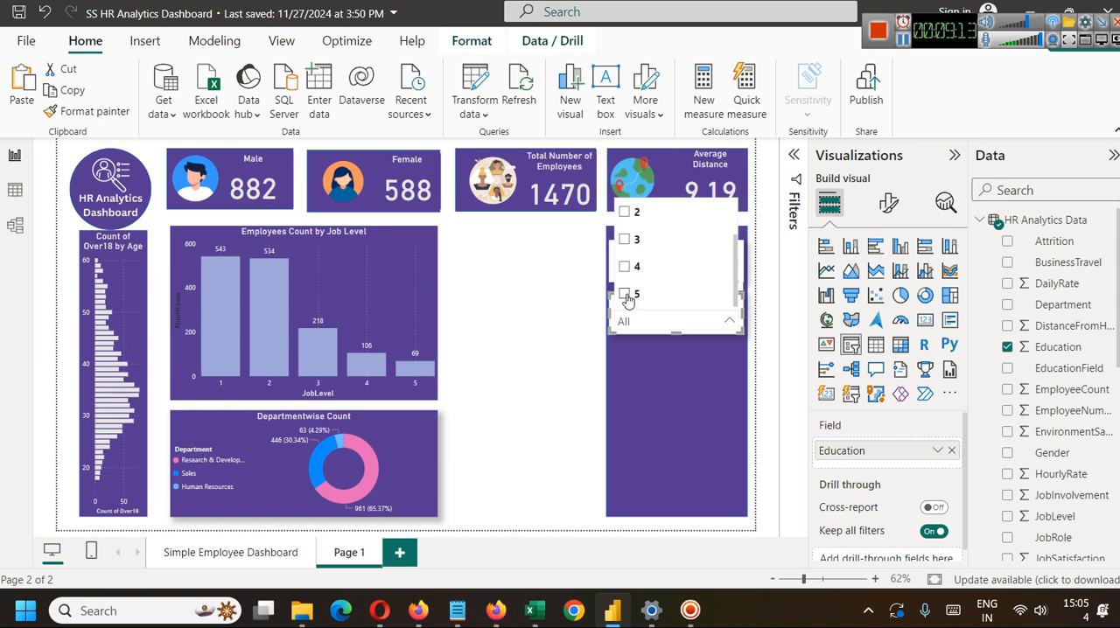
pyautogui.click(626, 296)
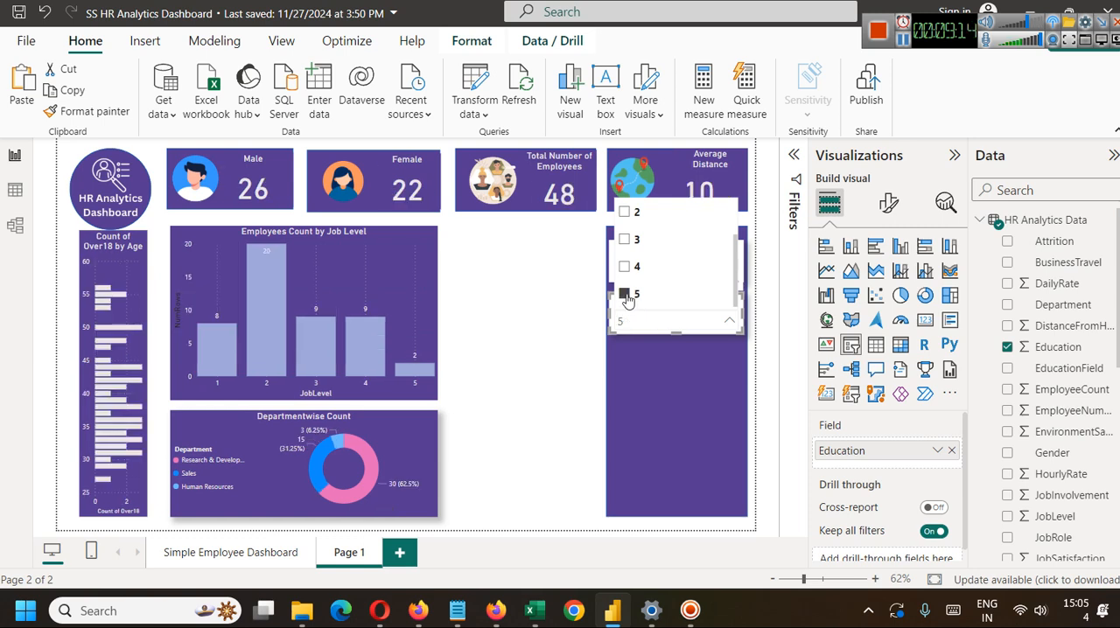
pyautogui.click(501, 320)
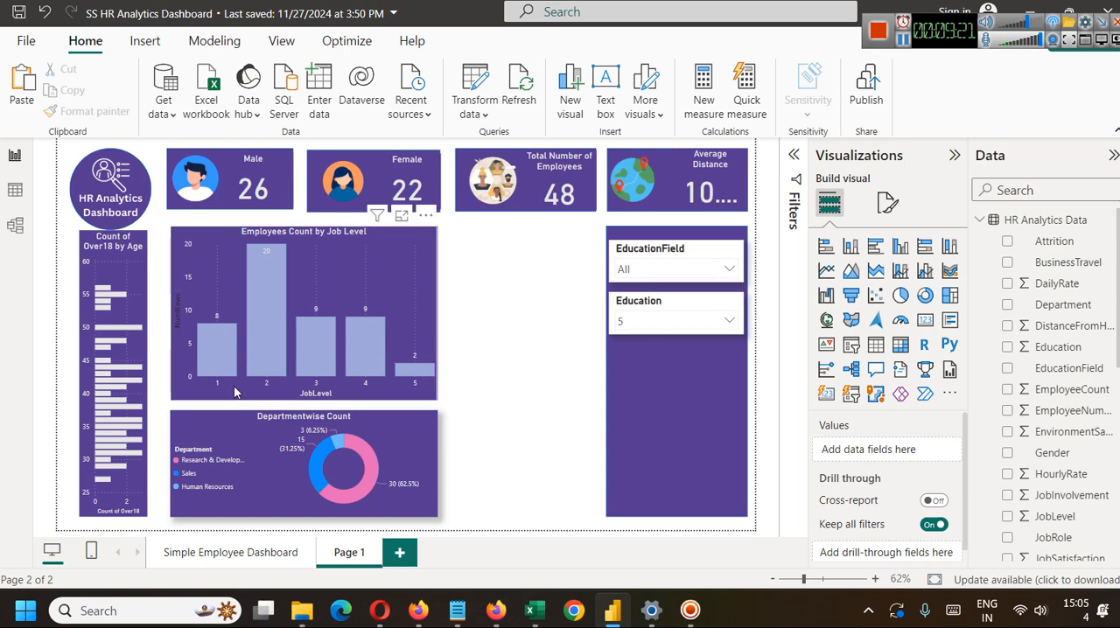
pyautogui.moveTo(261, 319)
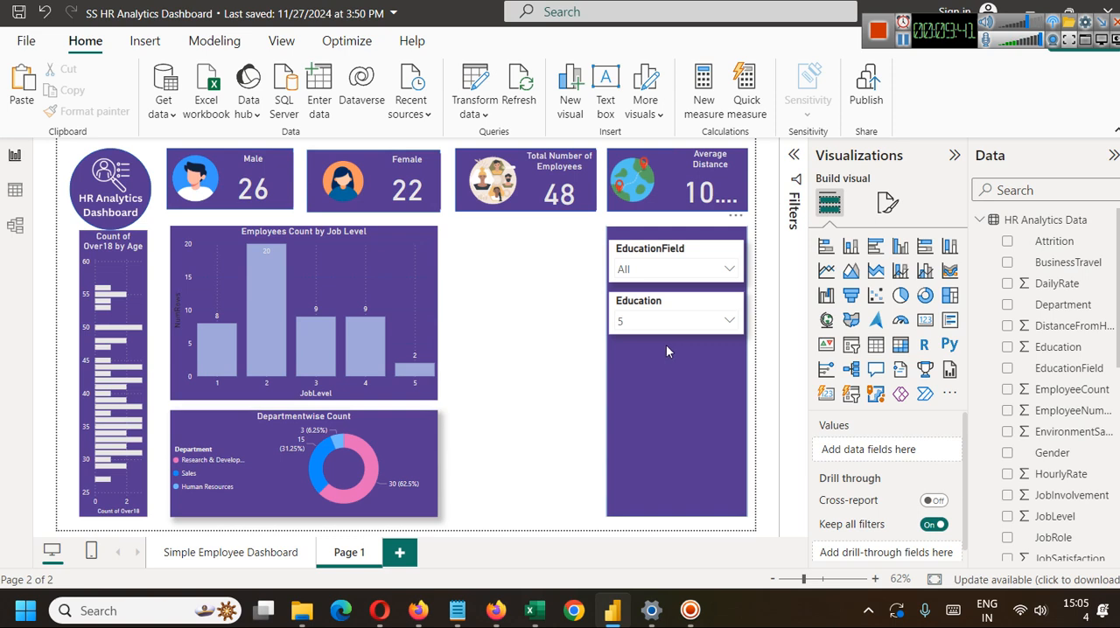
# Filter the report to Education 3 with the Education slicer and check the updated cards and charts.
pyautogui.click(650, 323)
pyautogui.click(623, 240)
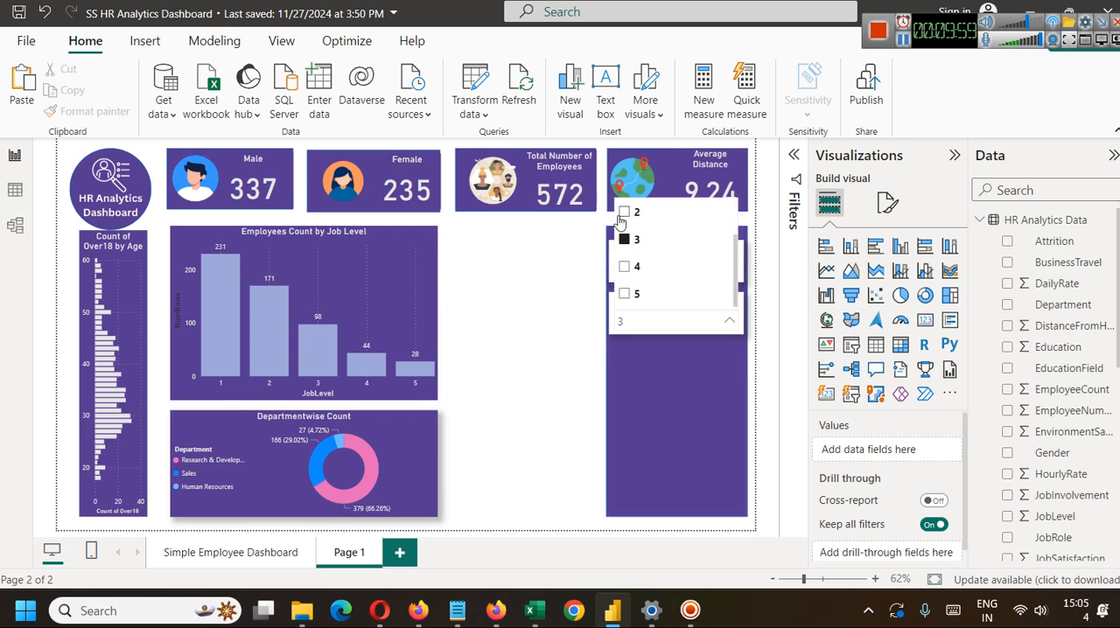
pyautogui.click(551, 292)
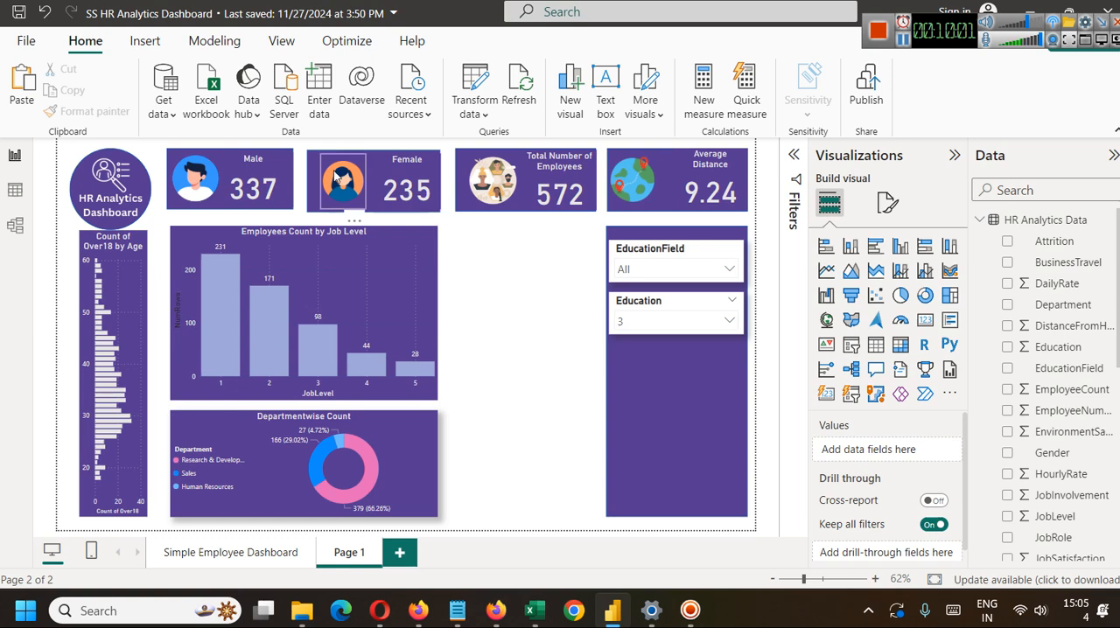
pyautogui.click(414, 174)
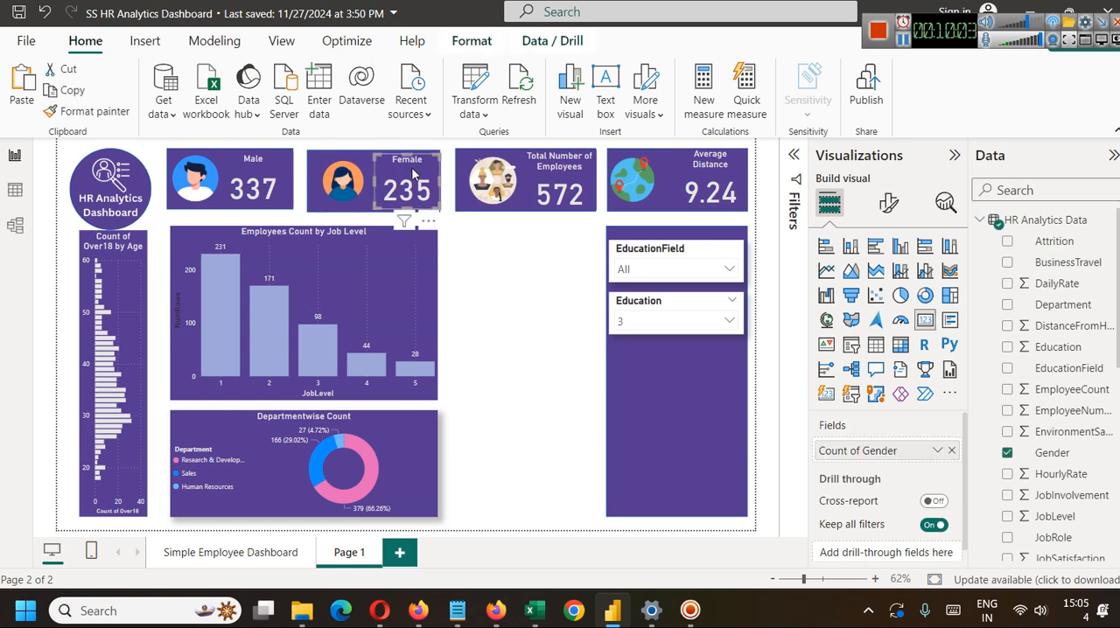
pyautogui.click(484, 311)
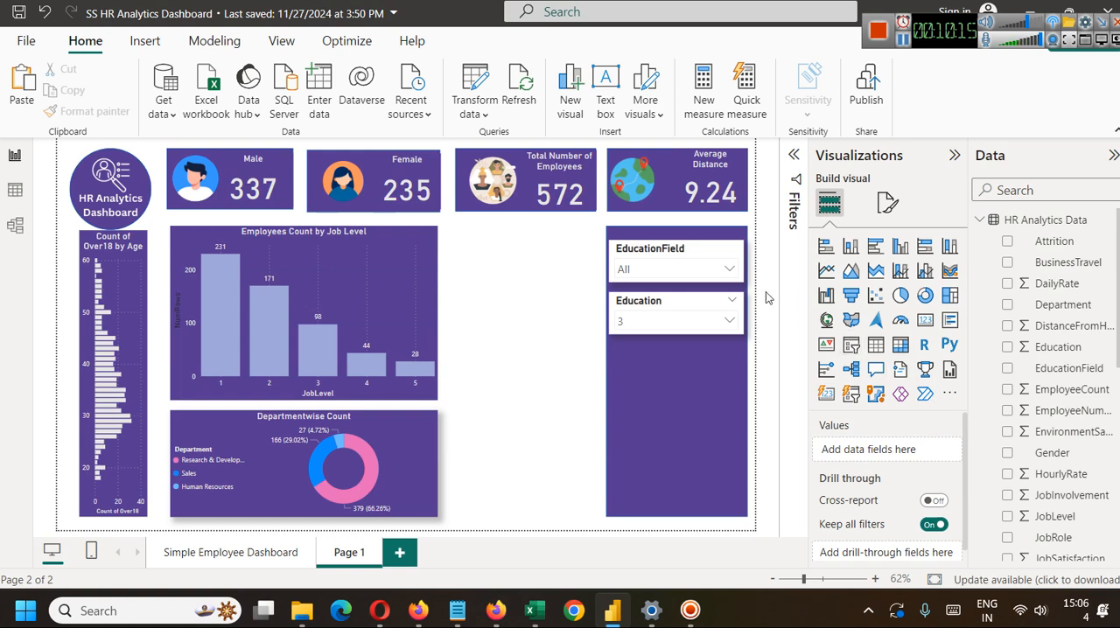
# Duplicate the Education slicer and place the copy directly below it as the third slicer in the purple panel.
pyautogui.click(661, 304)
pyautogui.hotkey('ctrl', 'c')
pyautogui.hotkey('ctrl', 'v')
pyautogui.moveTo(662, 303); pyautogui.dragTo(659, 349)
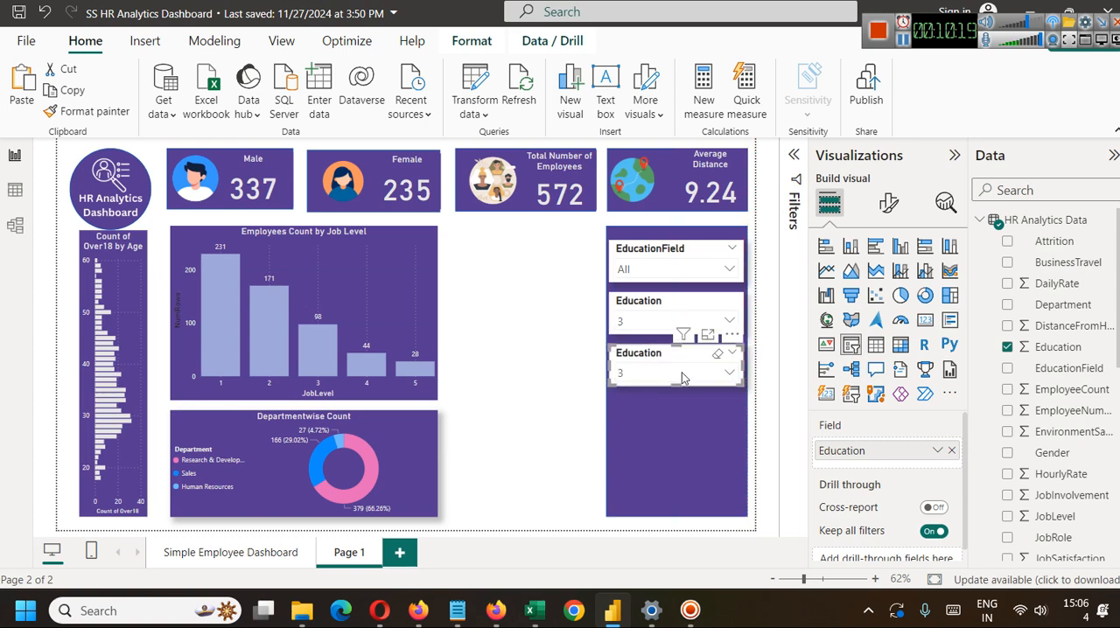
pyautogui.click(659, 411)
pyautogui.click(487, 303)
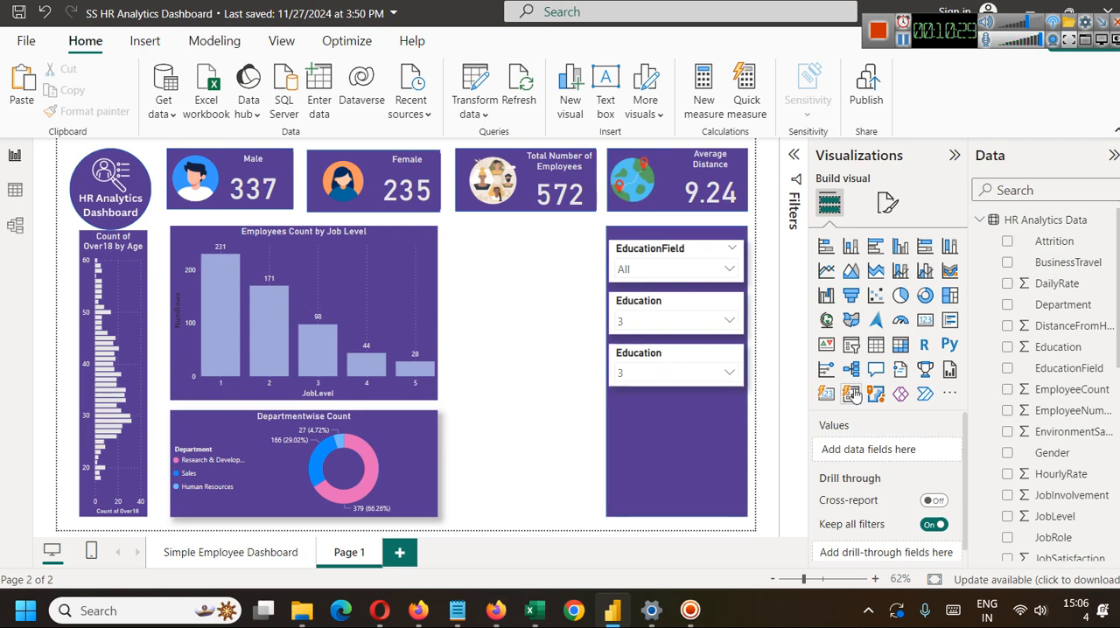
pyautogui.click(673, 373)
pyautogui.click(660, 403)
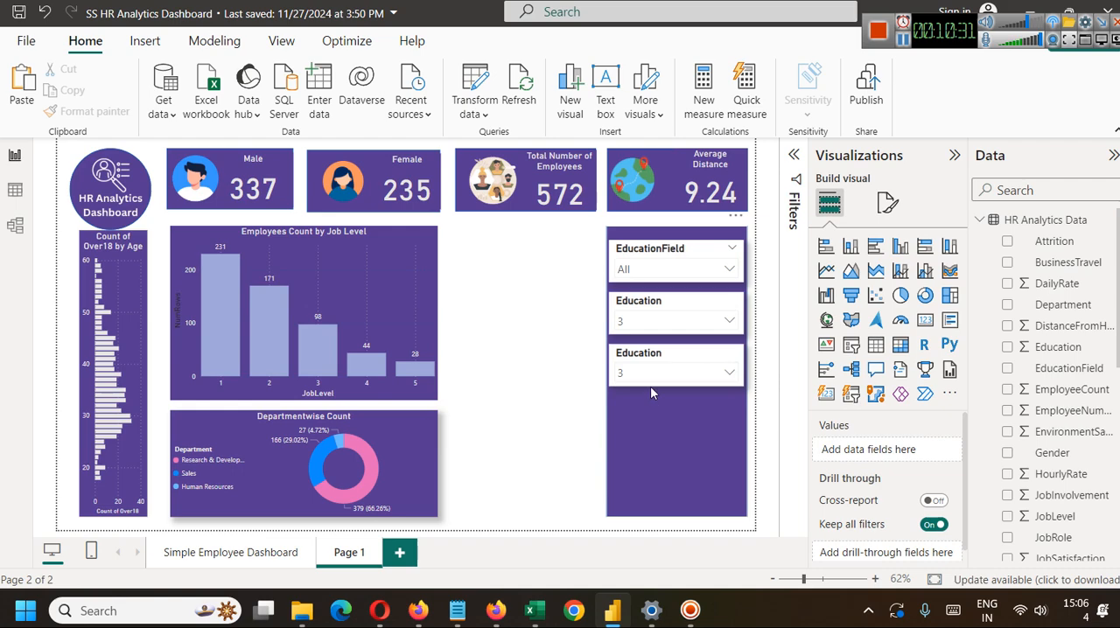
# Replace the Education field in the third slicer of the purple panel with the Gender field.
pyautogui.click(567, 353)
pyautogui.click(630, 357)
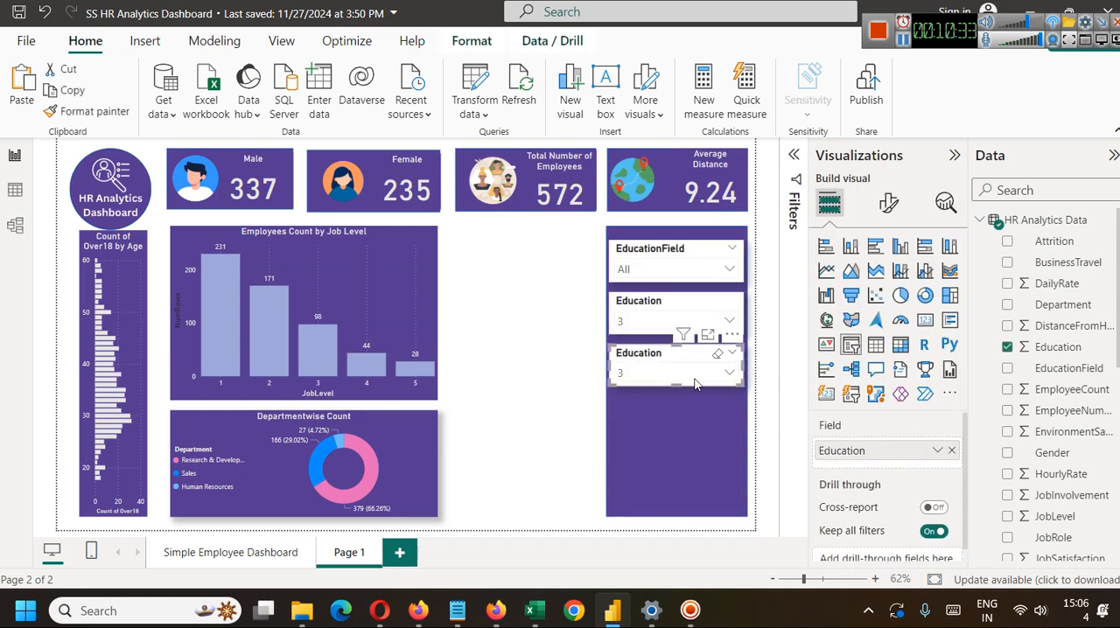
pyautogui.click(952, 450)
pyautogui.moveTo(1069, 453); pyautogui.dragTo(875, 451)
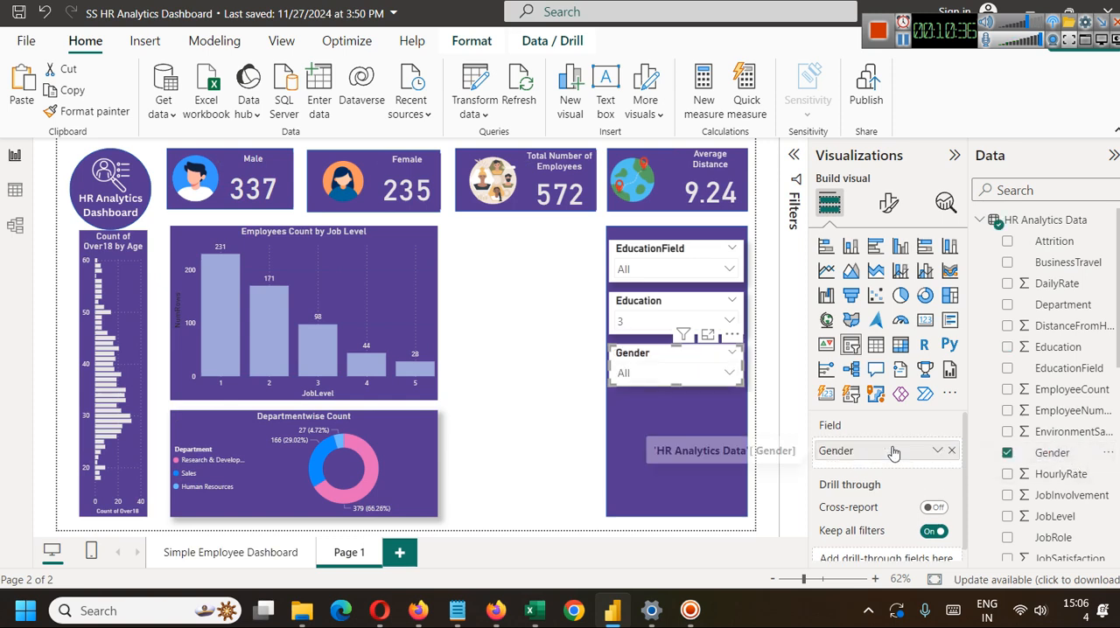
# Filter the report to Female with the Gender slicer and examine the cards and the Employees Count by Job Level chart.
pyautogui.click(691, 373)
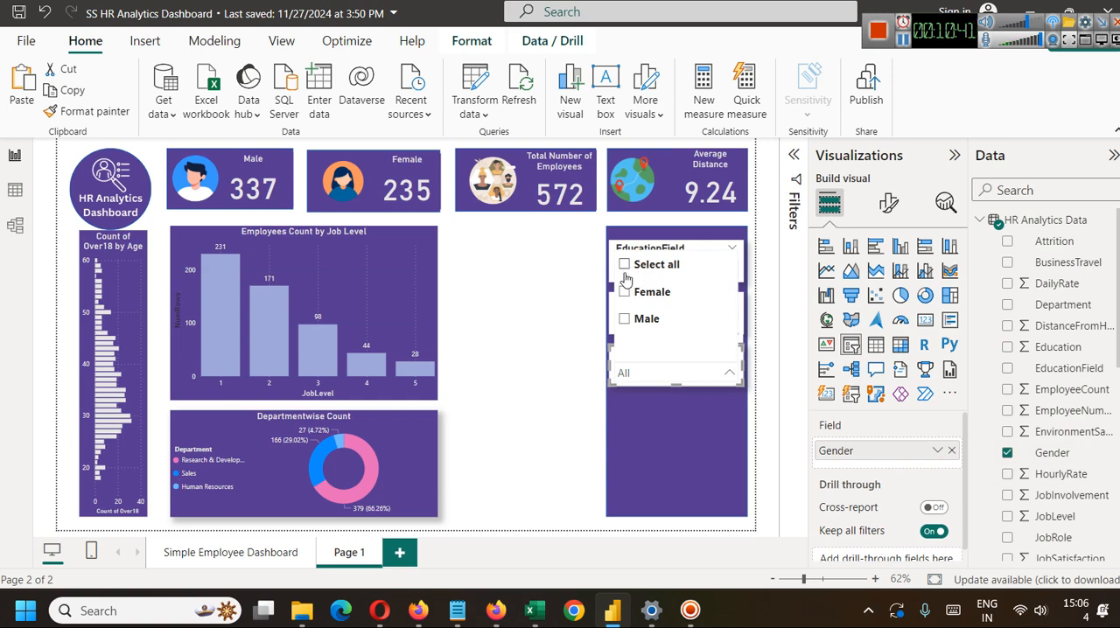
pyautogui.click(625, 291)
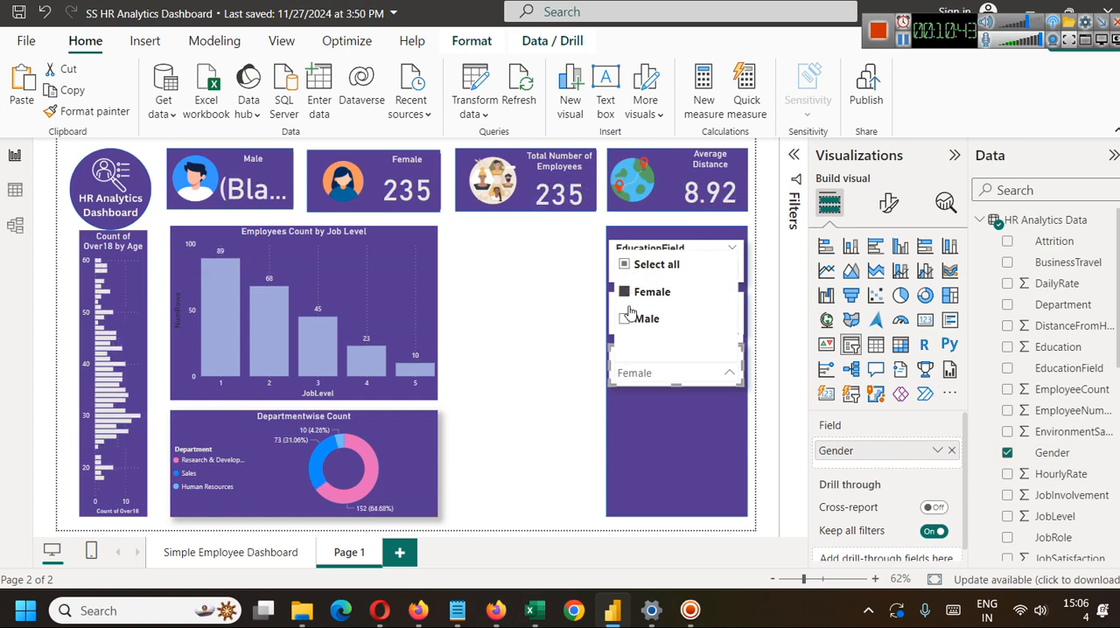
pyautogui.click(466, 289)
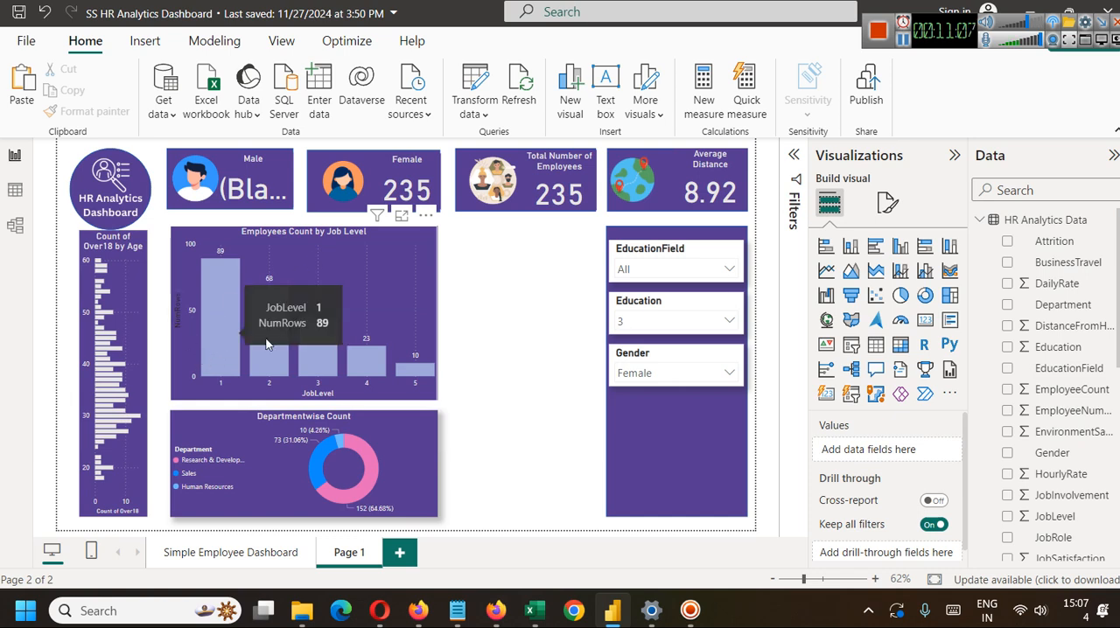
# Switch the Gender slicer selection to Male and check the updated cards and charts.
pyautogui.click(685, 382)
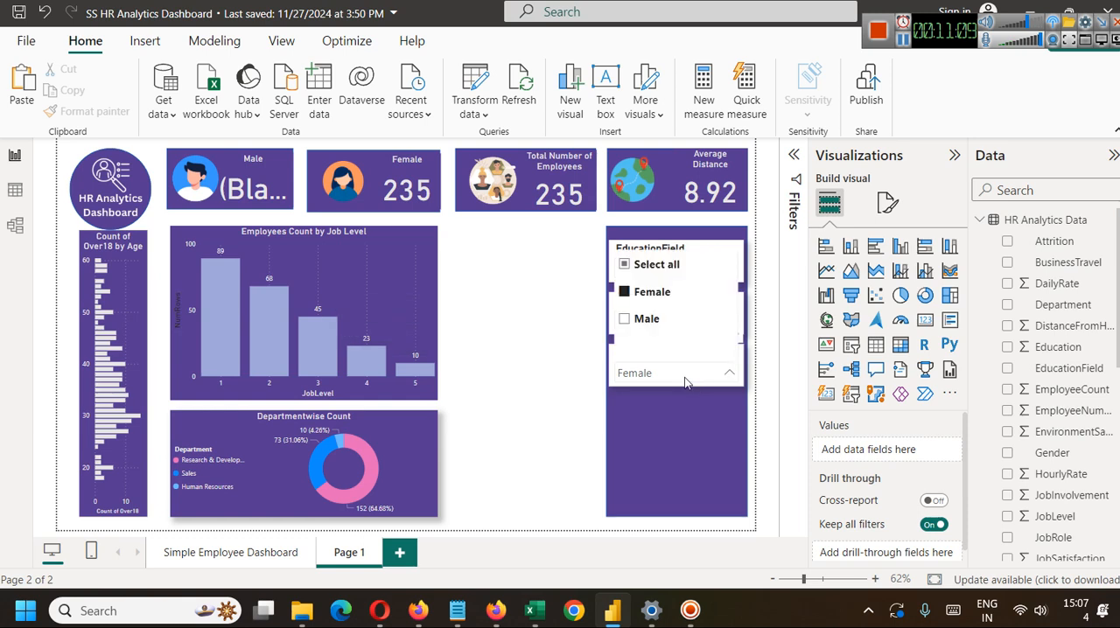
pyautogui.click(653, 322)
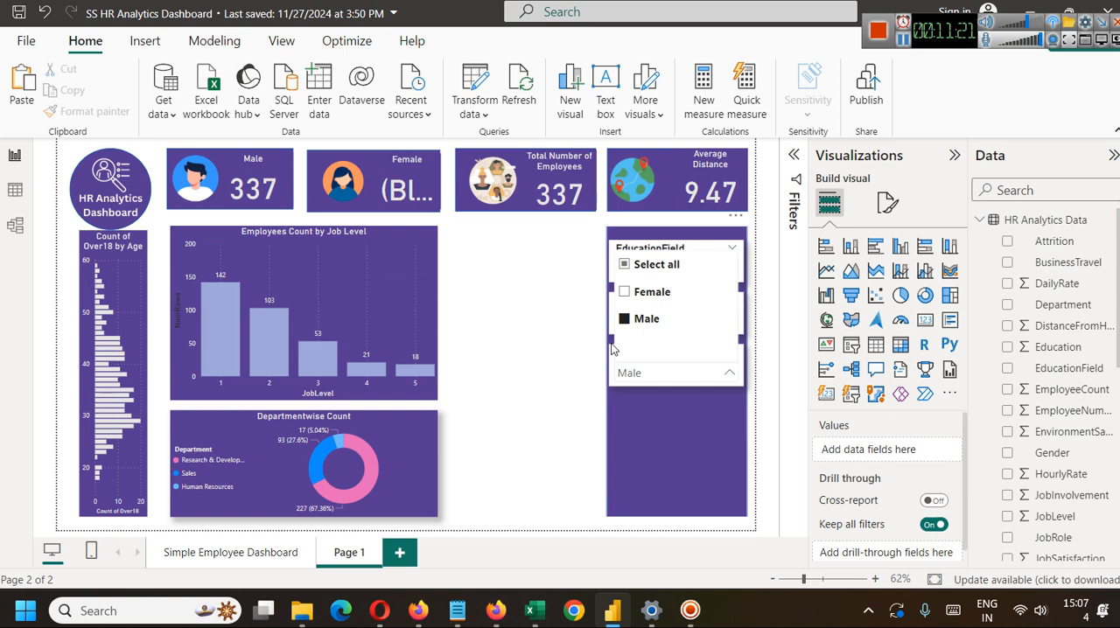
pyautogui.click(548, 327)
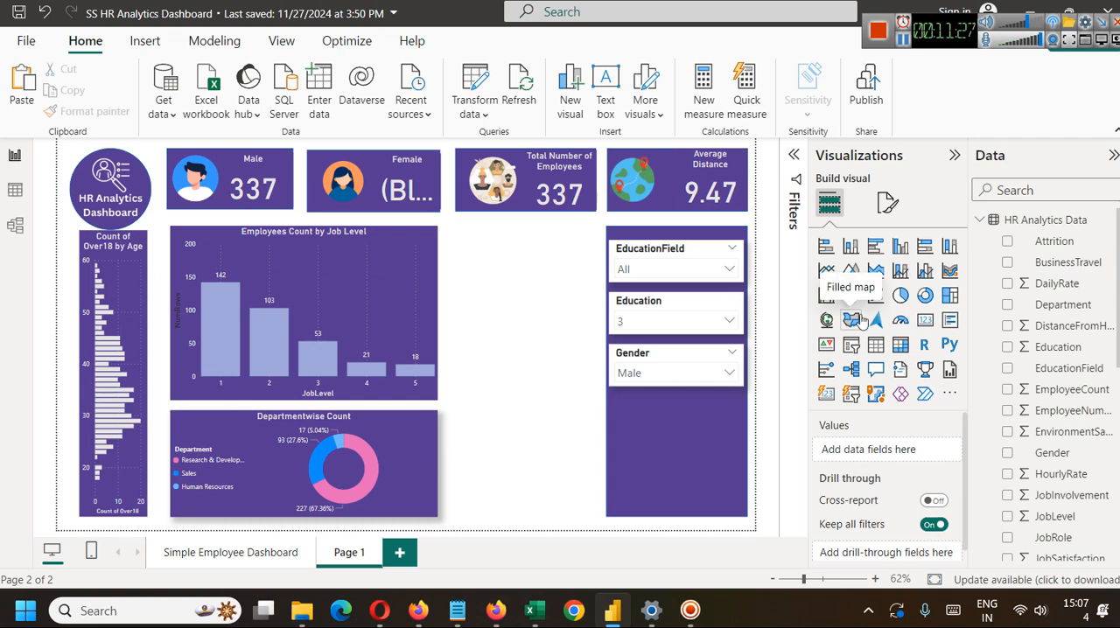
# Widen the Employees Count by Job Level and Departmentwise Count charts until both align with the right edge of the Total Number of Employees card.
pyautogui.click(432, 247)
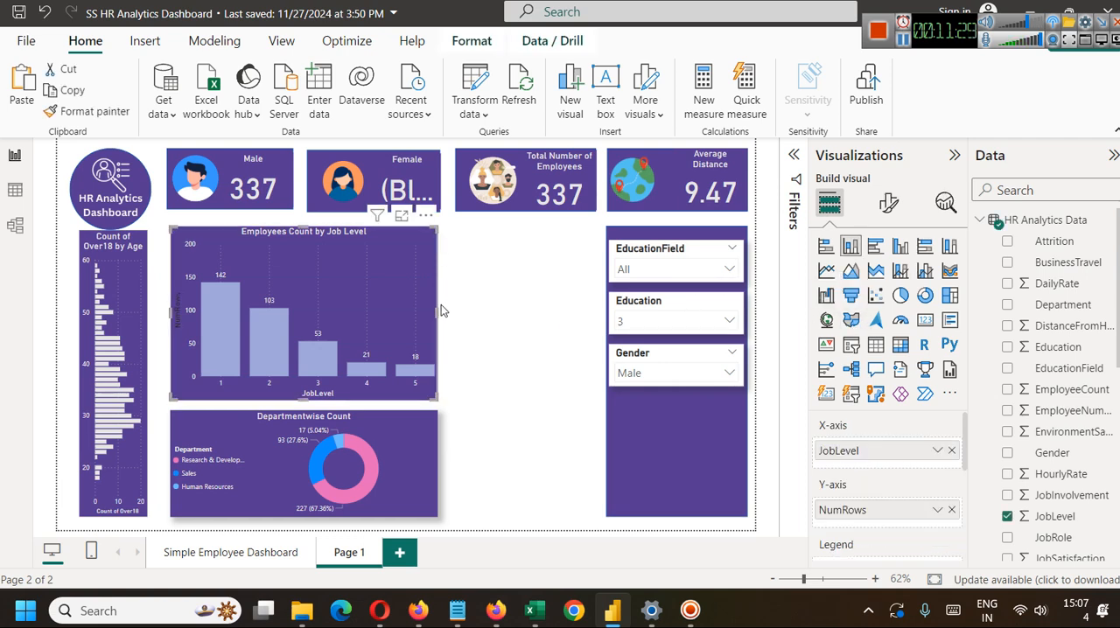
pyautogui.moveTo(438, 313); pyautogui.dragTo(598, 320)
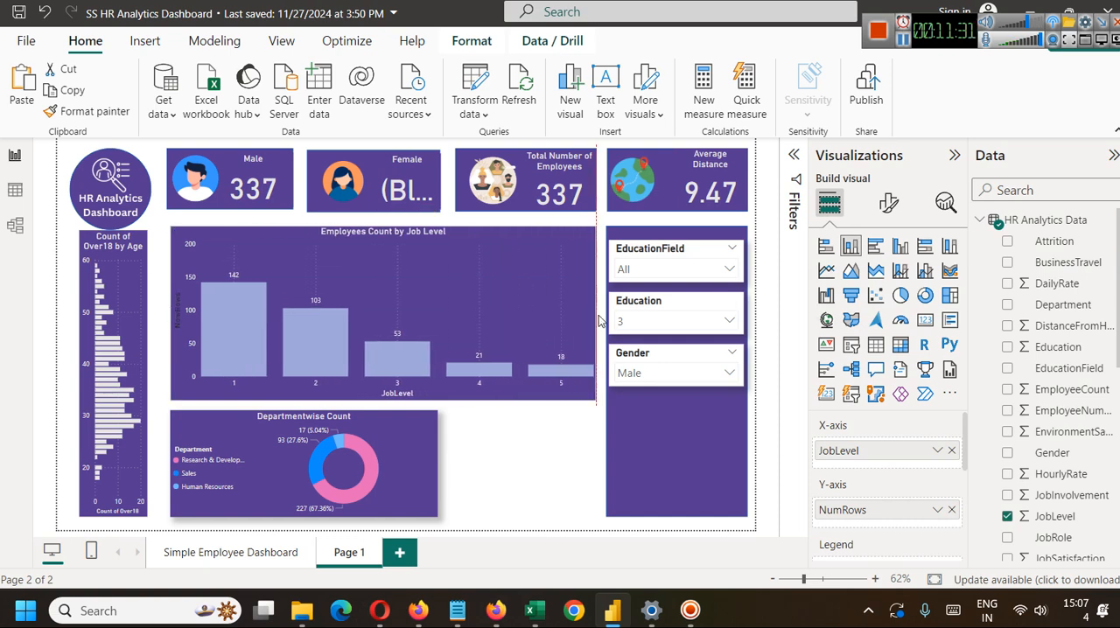
pyautogui.click(415, 426)
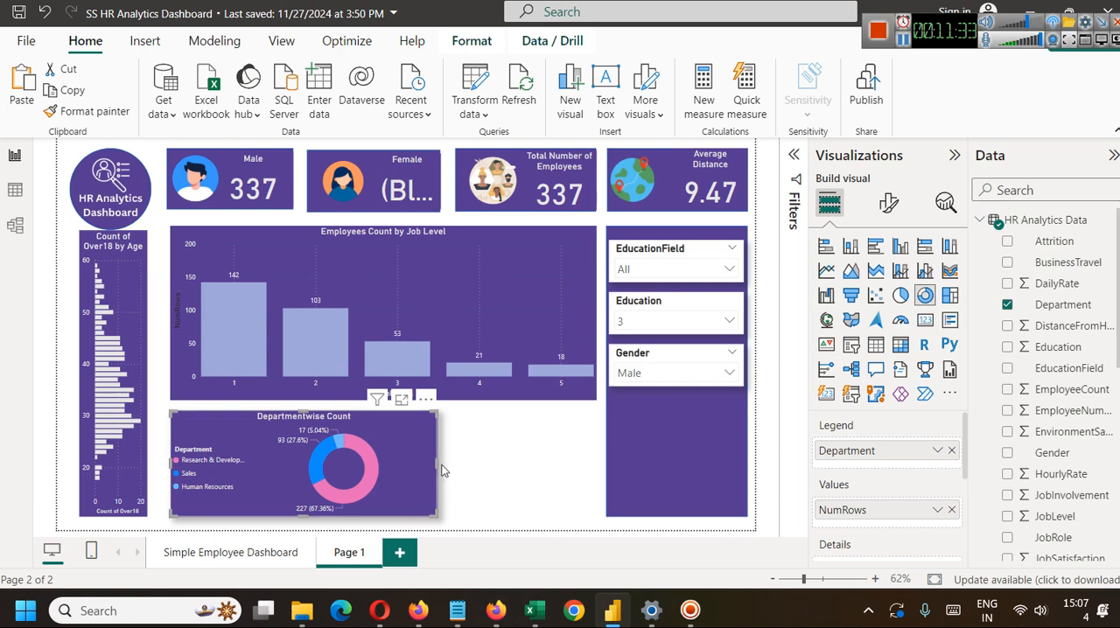
pyautogui.moveTo(437, 460); pyautogui.dragTo(598, 464)
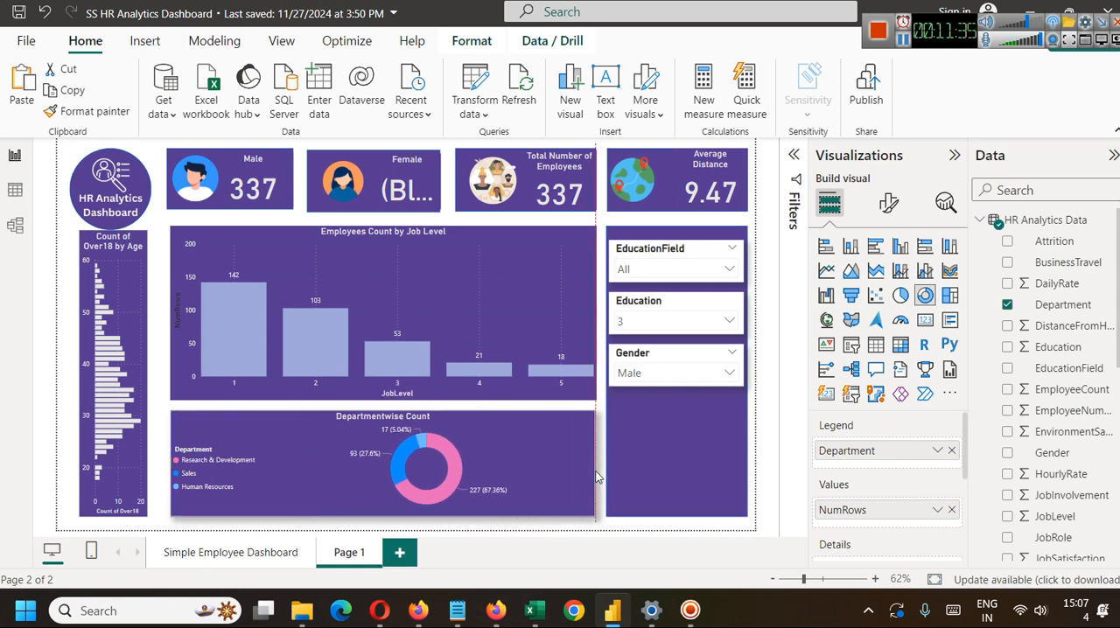
pyautogui.click(647, 463)
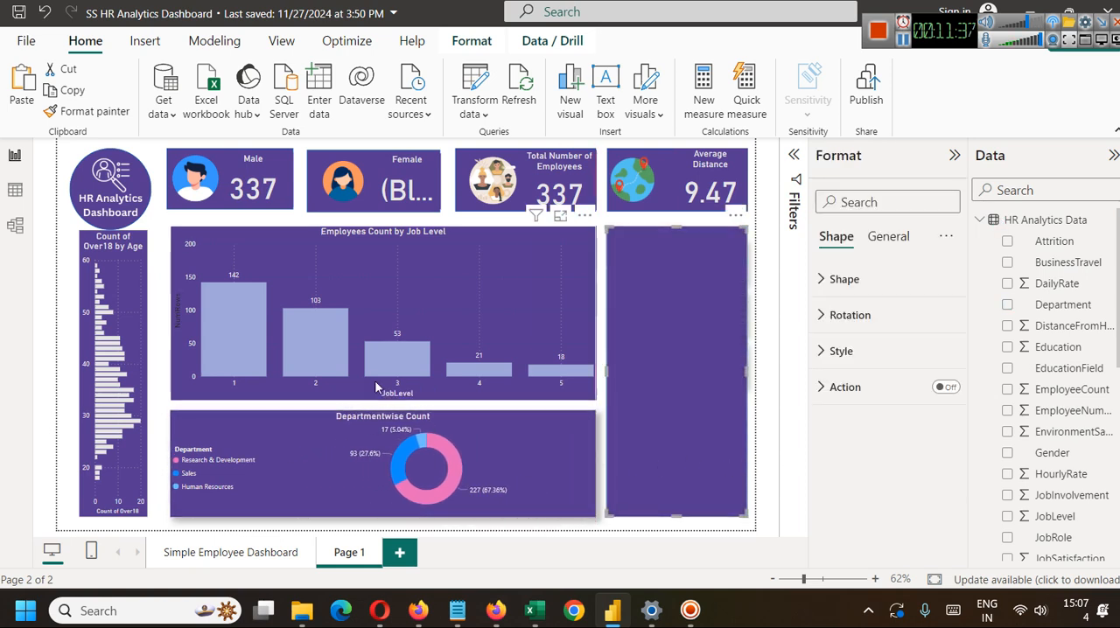
pyautogui.click(163, 315)
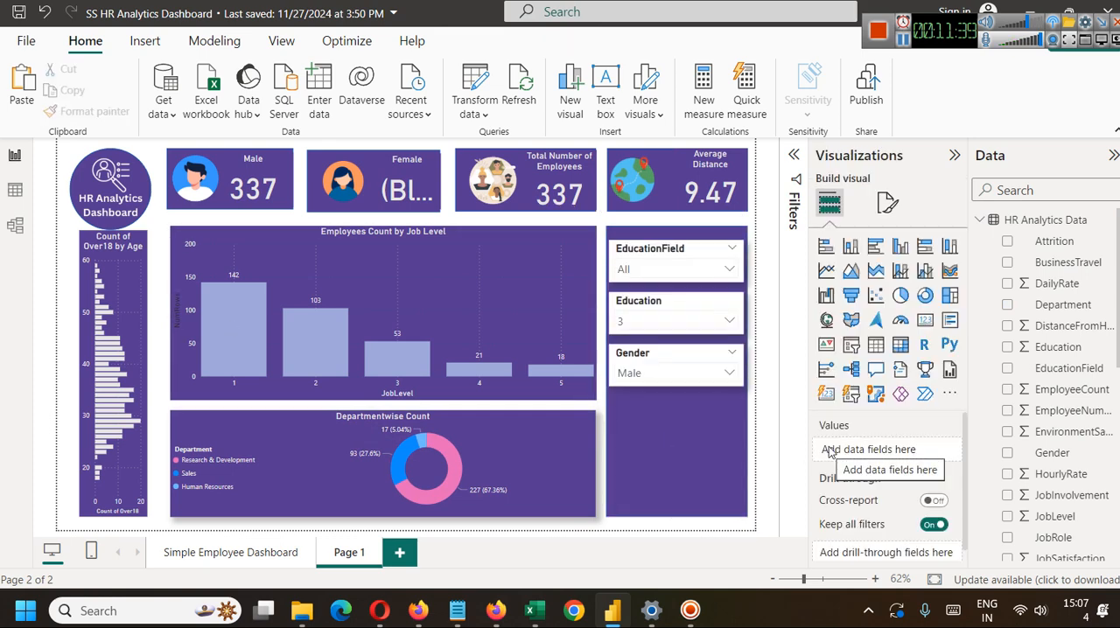